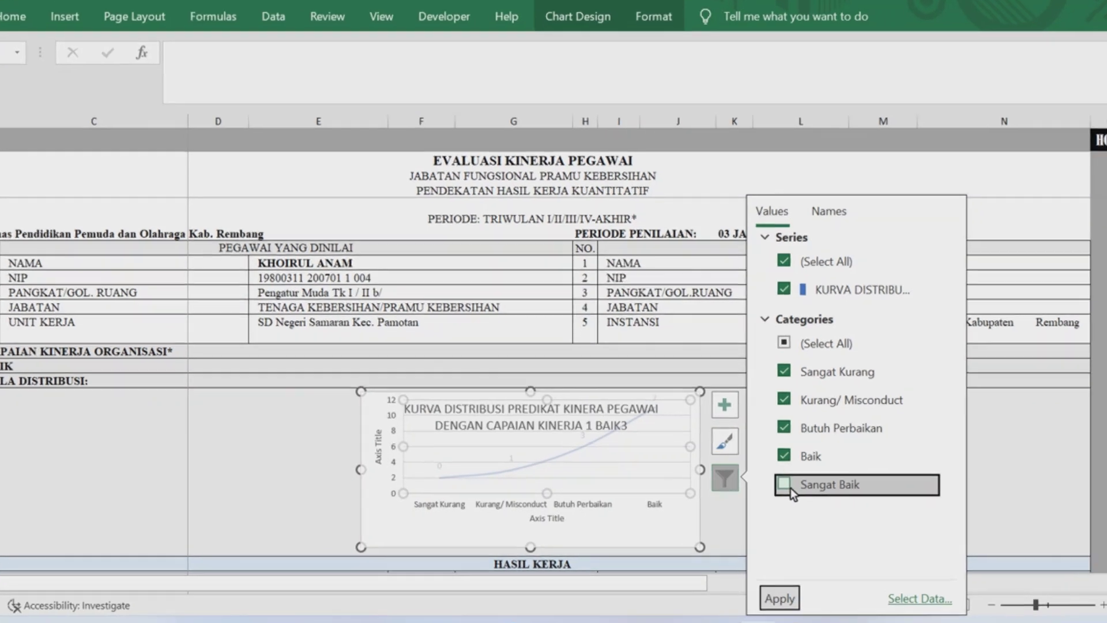
- Filter Sangat Baik out of the distribution curve chart, leaving Sangat Kurang through Baik plotted
left_click(782, 487)
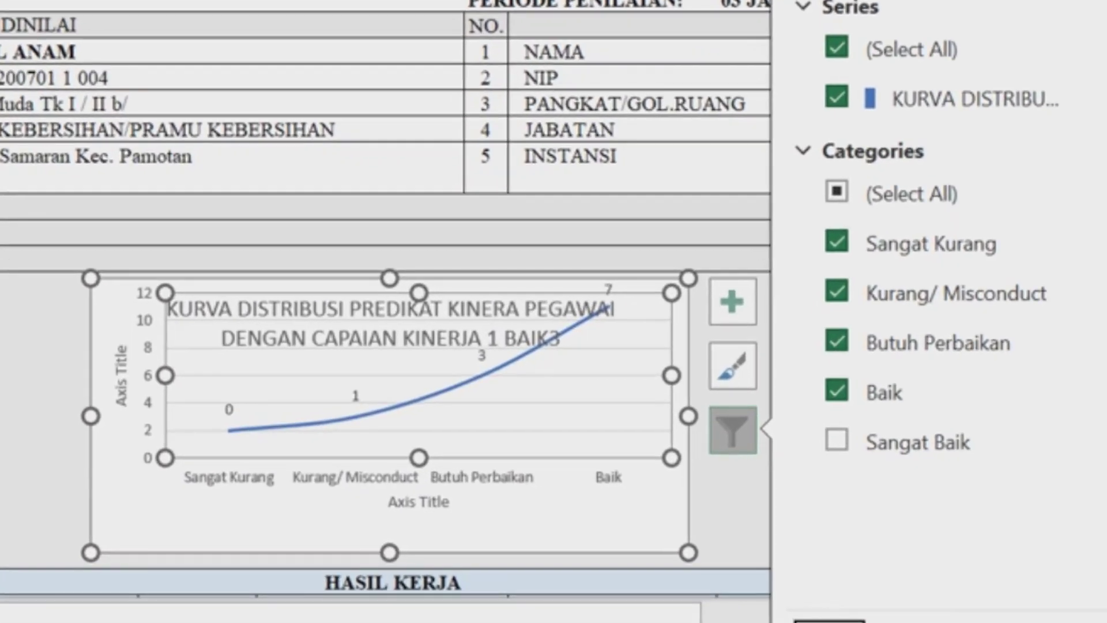
left_click(988, 441)
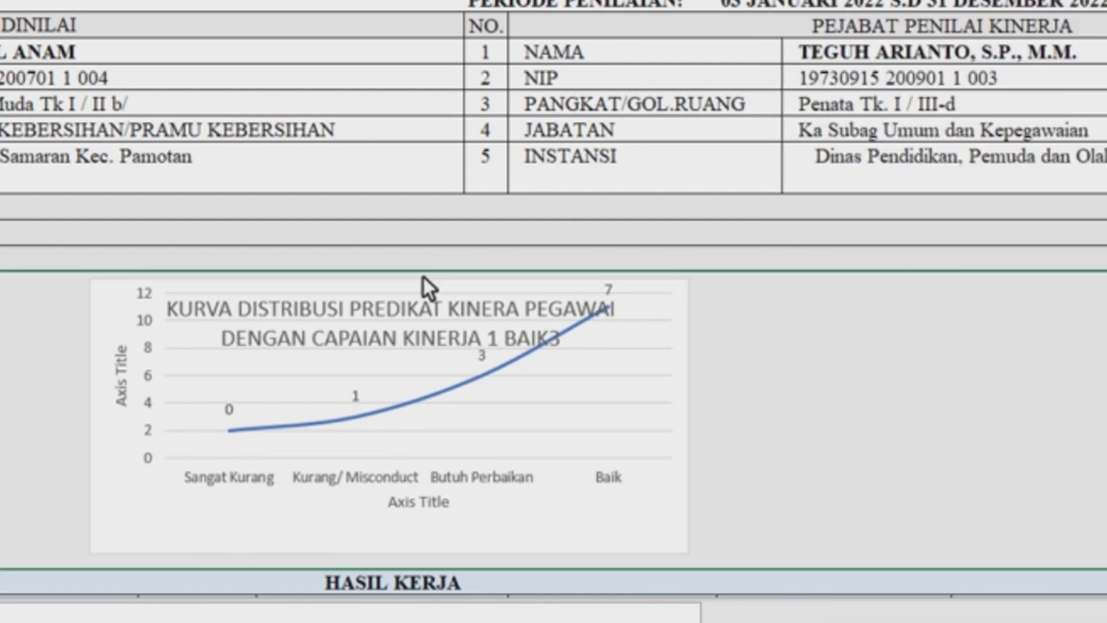
left_click(408, 338)
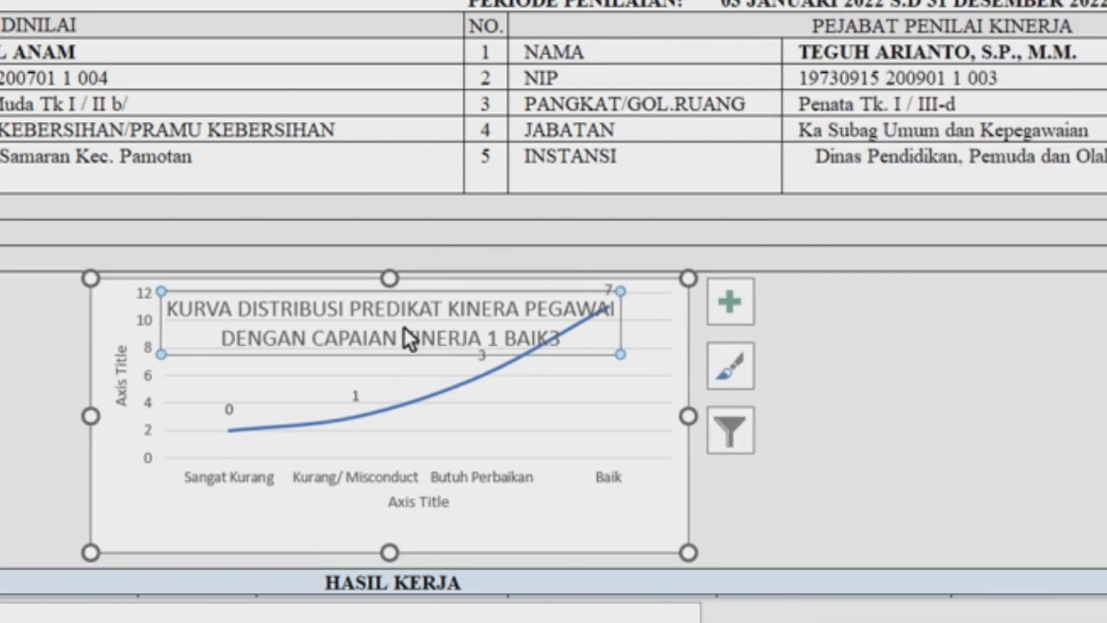
double_click(436, 336)
left_click(1033, 408)
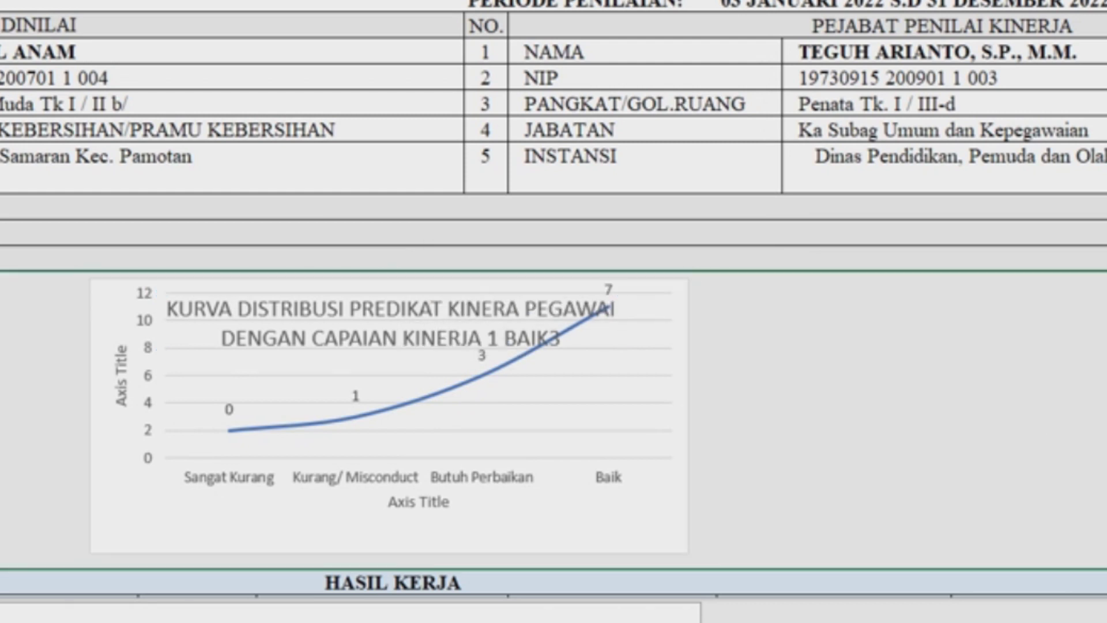
- Select the distribution chart's title on the evaluation sheet
left_click(446, 339)
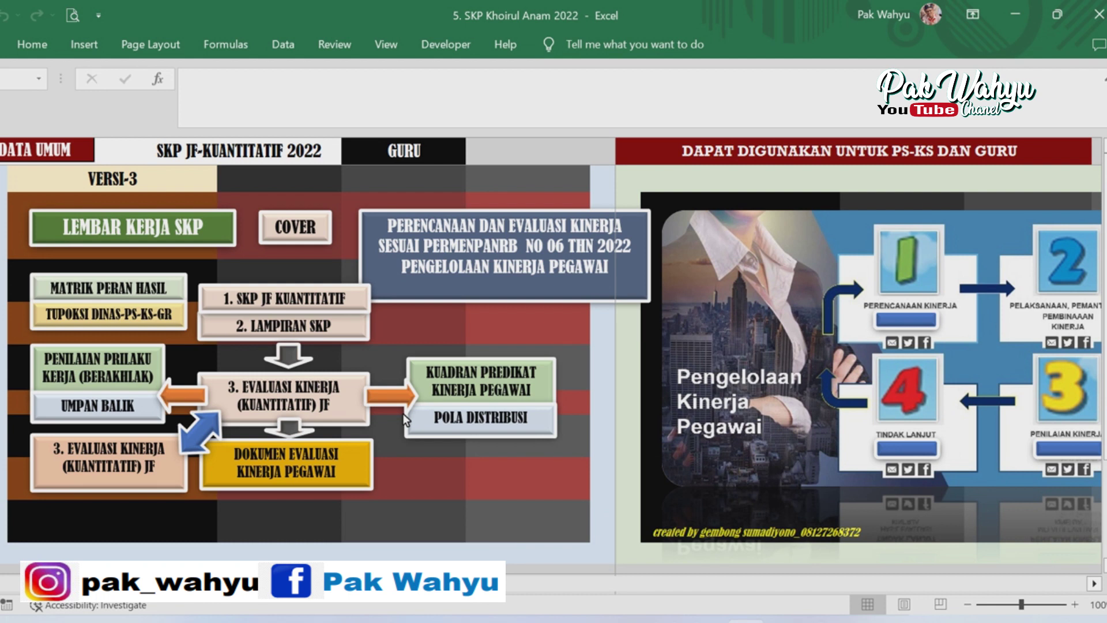
left_click(42, 155)
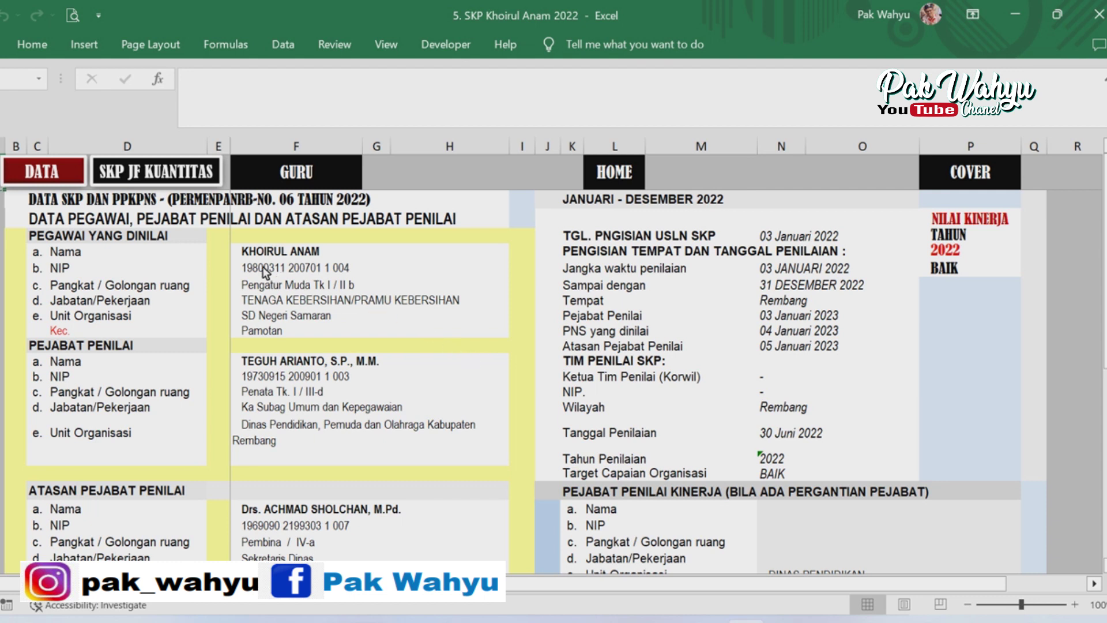
mouse_move(255, 252)
left_mouse_down()
mouse_move(364, 325)
mouse_move(347, 541)
mouse_move(368, 449)
left_mouse_up()
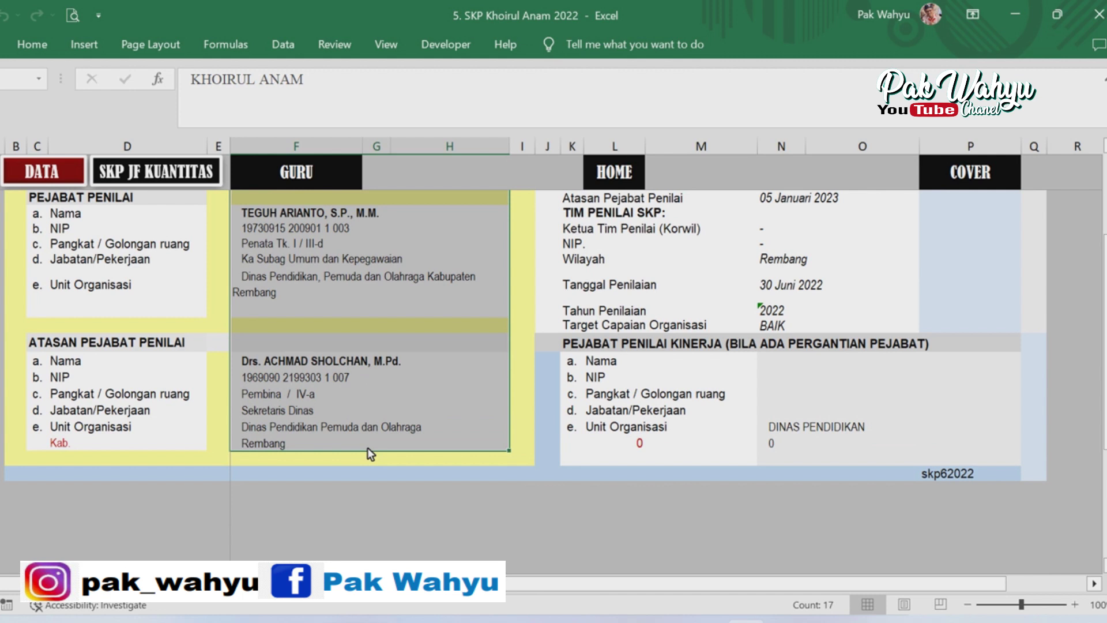
scroll(680, 336, "up", 2)
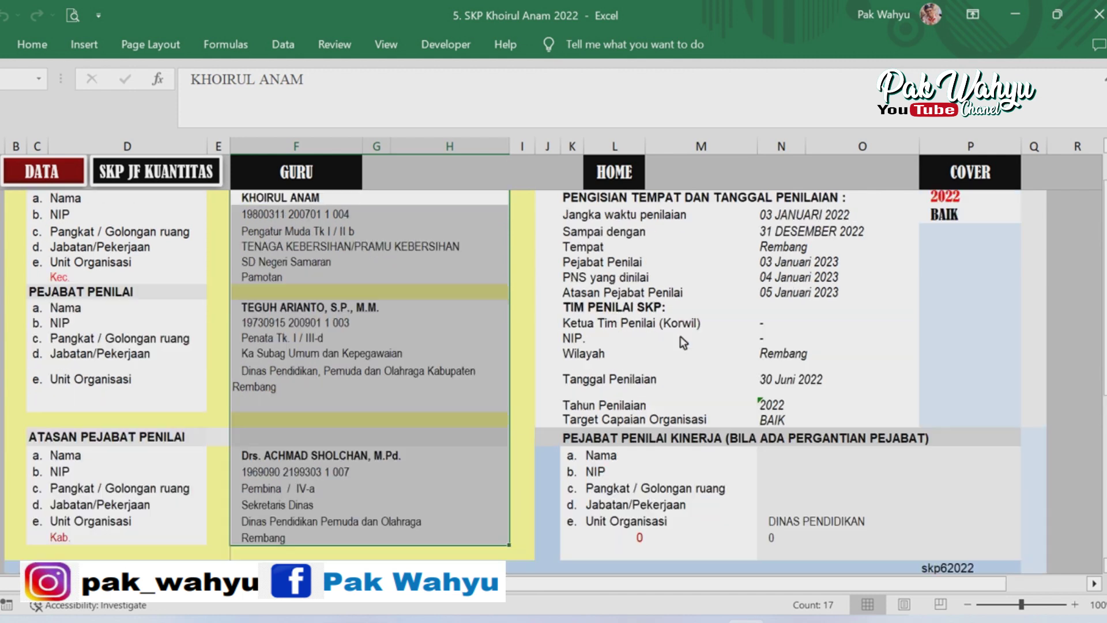
scroll(680, 335, "up", 1)
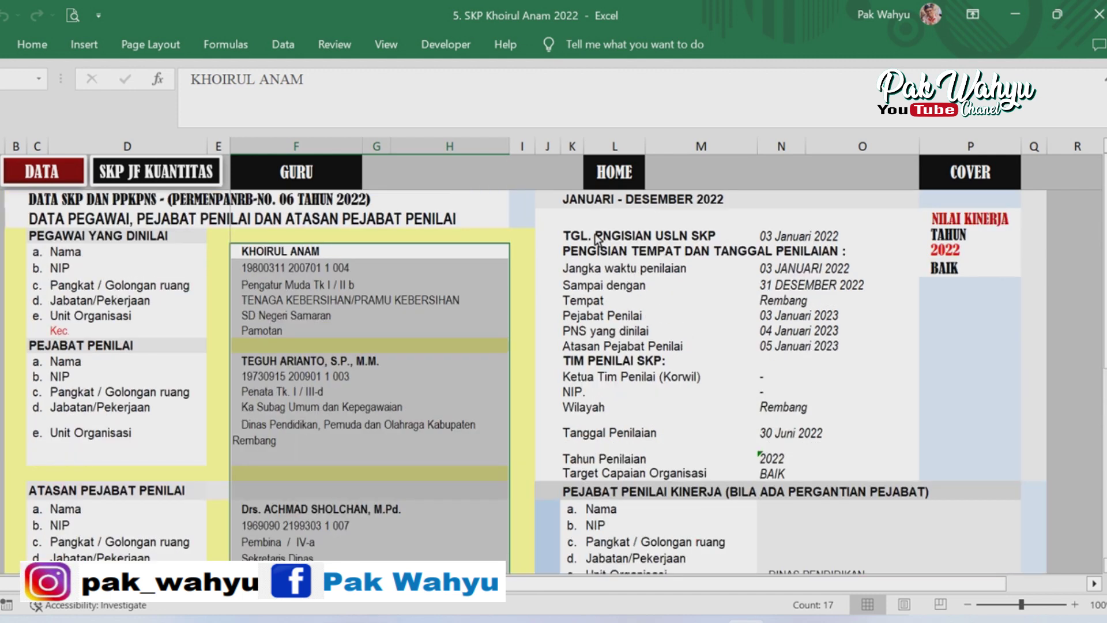
left_click(576, 207)
mouse_move(749, 230)
left_mouse_down()
mouse_move(971, 596)
mouse_move(953, 508)
left_mouse_up()
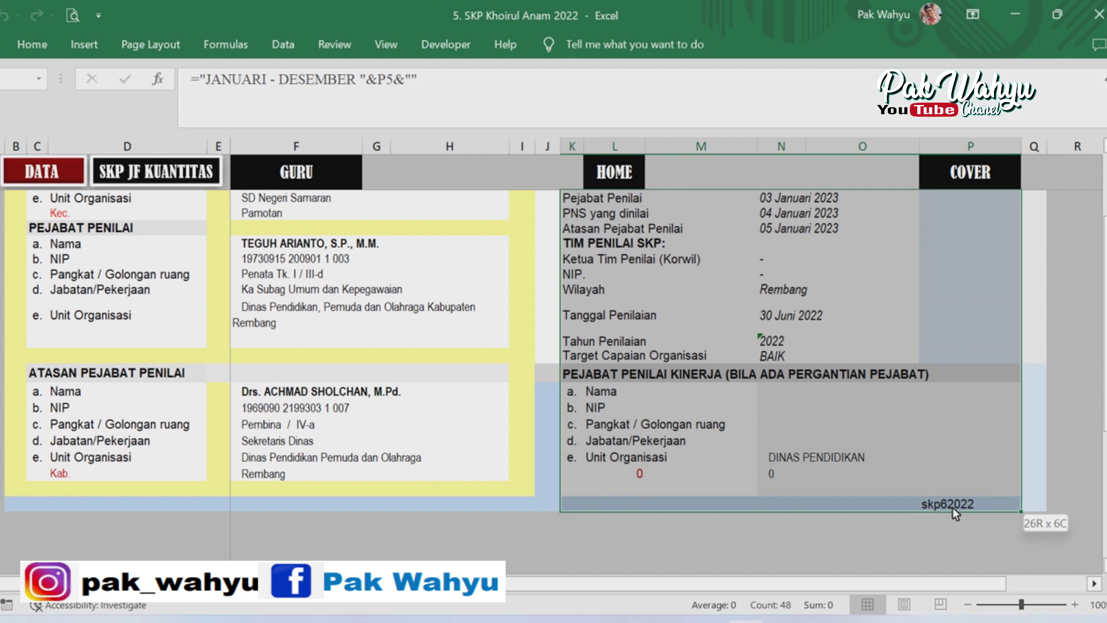
scroll(332, 317, "up", 3)
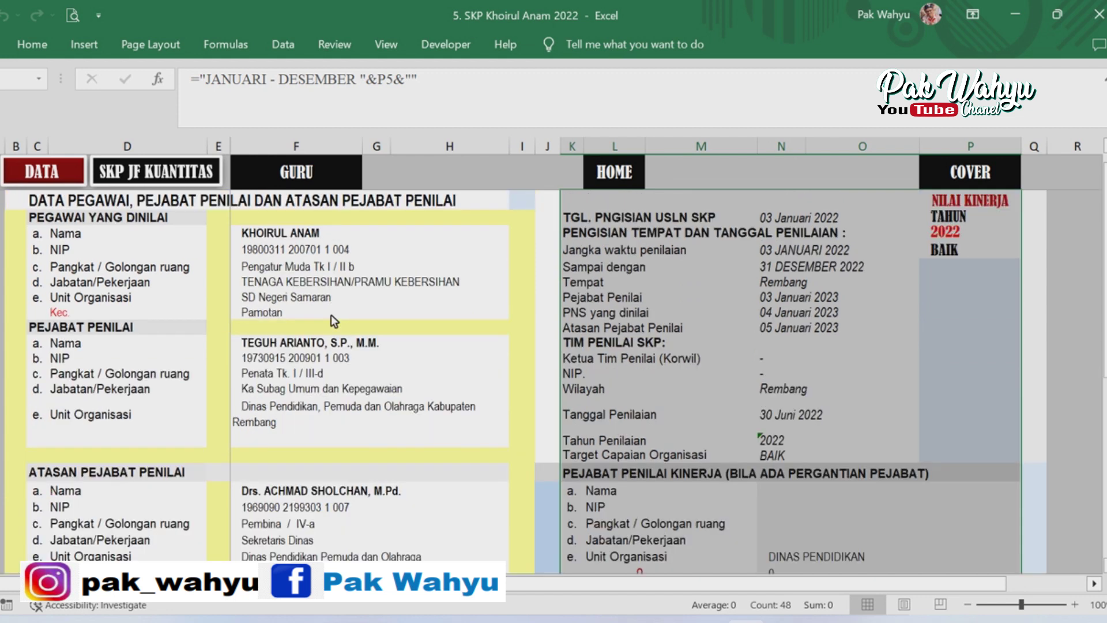
left_click_drag(276, 252, 292, 465)
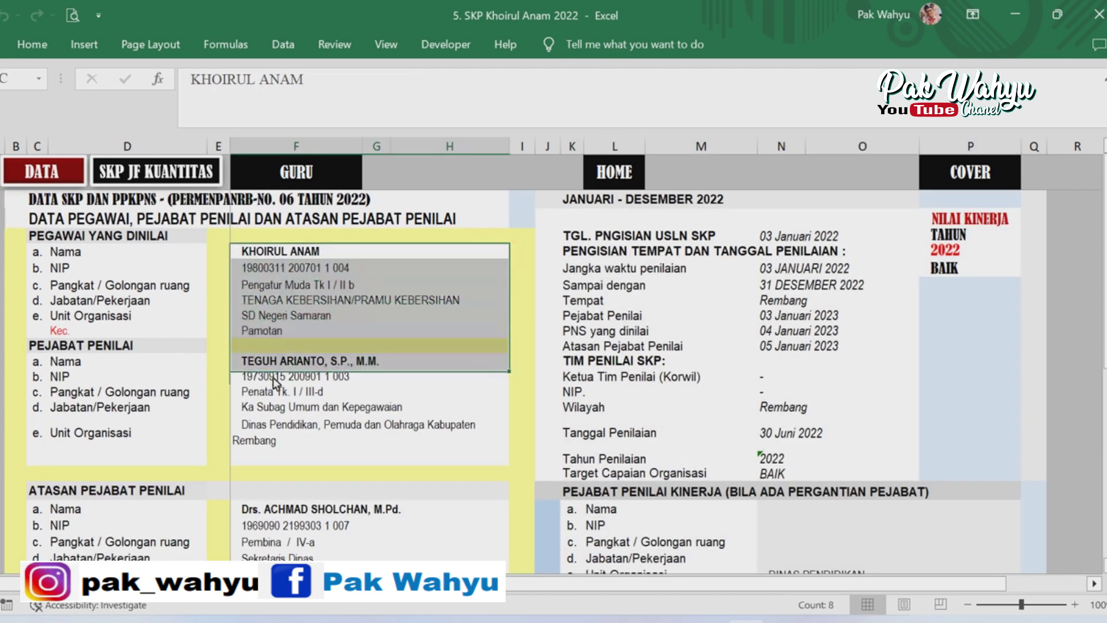
left_click_drag(292, 465, 310, 458)
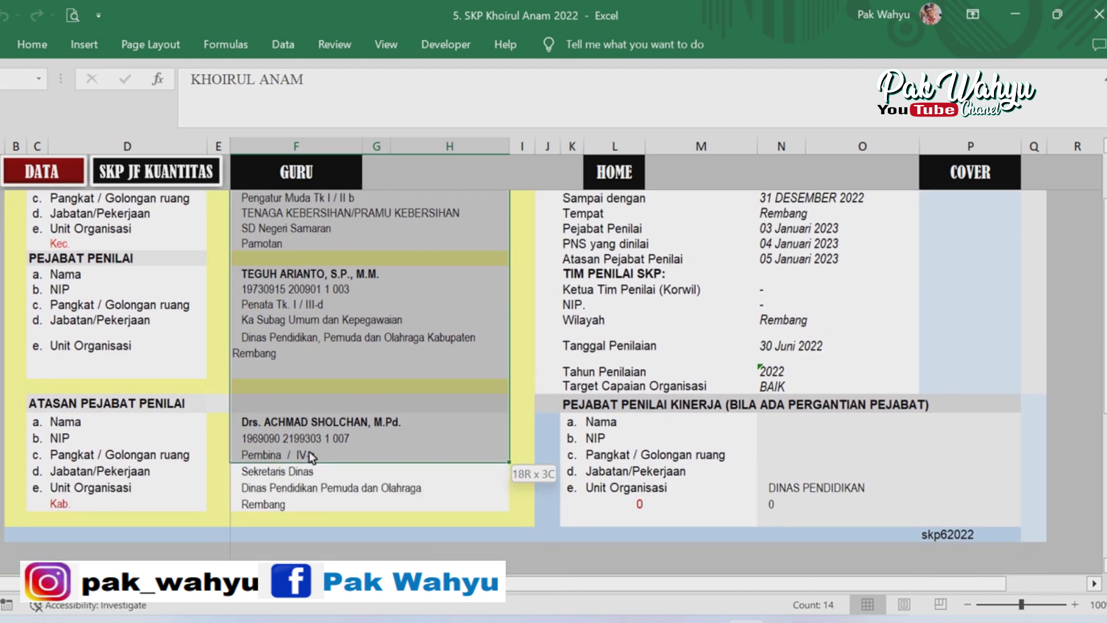
left_click_drag(311, 457, 311, 458)
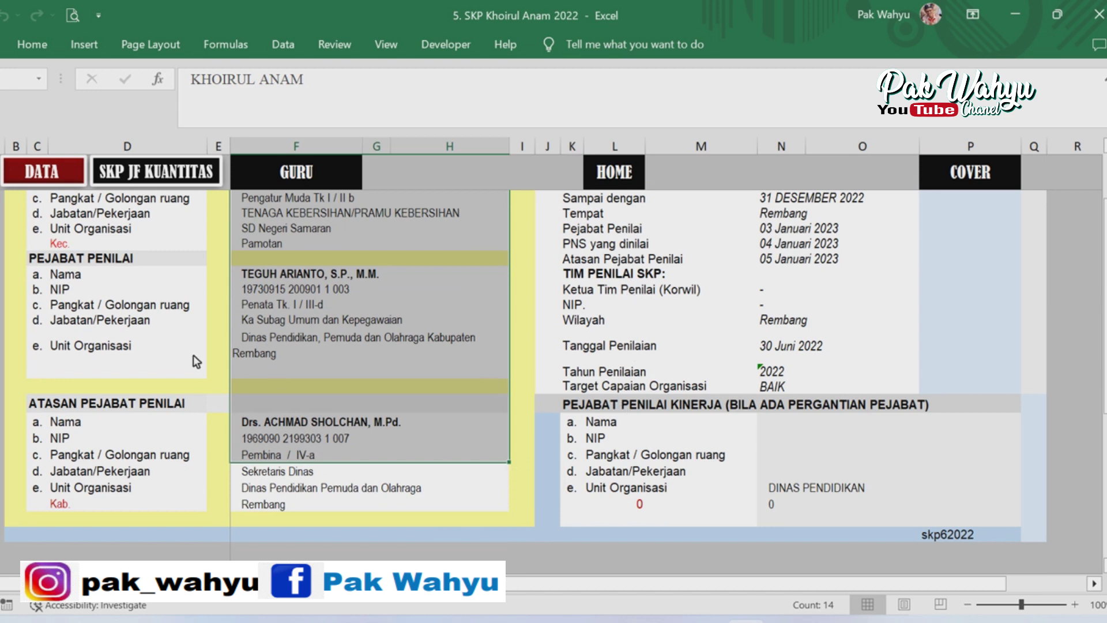
left_click(625, 177)
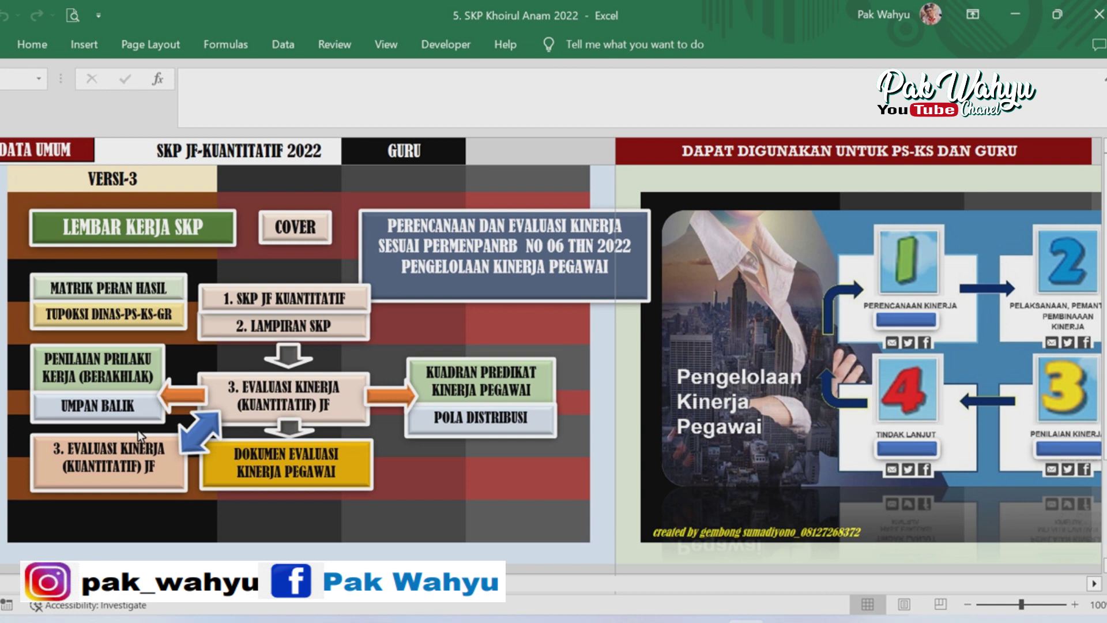
- Open the Matriks Pembagian Peran dan Hasil sheet and check the supervising official's name and job title
left_click(115, 291)
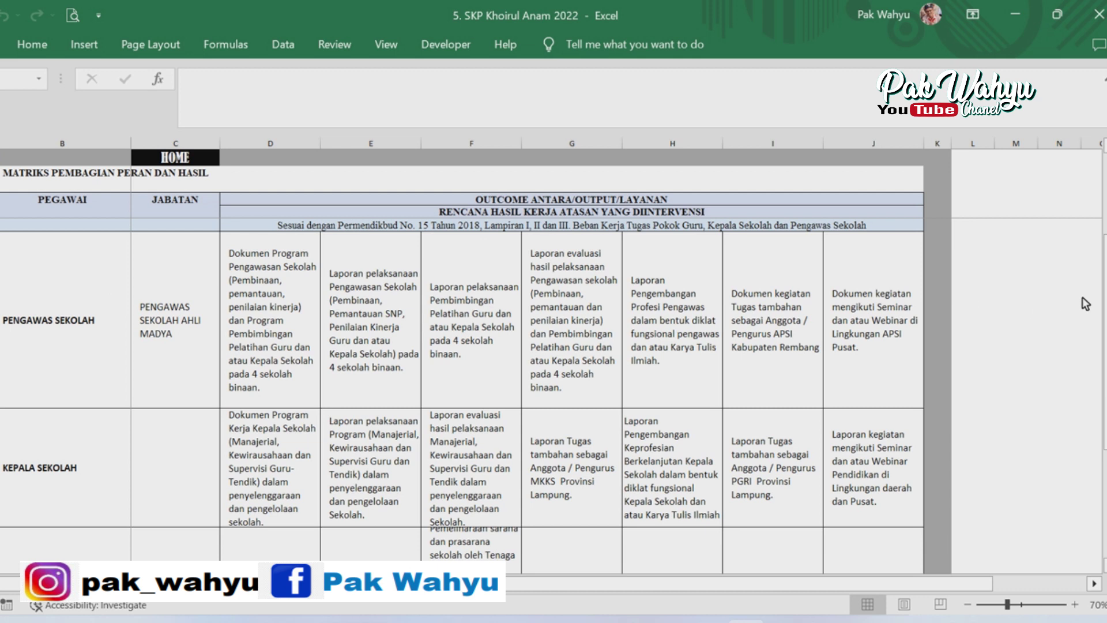
left_click_drag(1105, 340, 1104, 275)
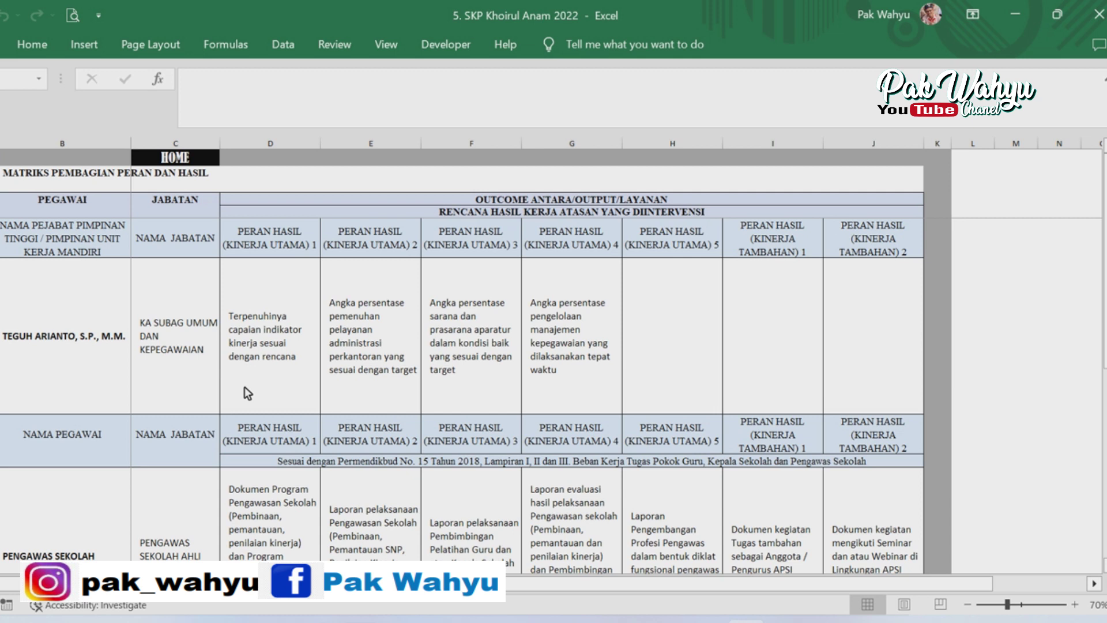
left_click_drag(981, 585, 903, 603)
left_click(54, 349)
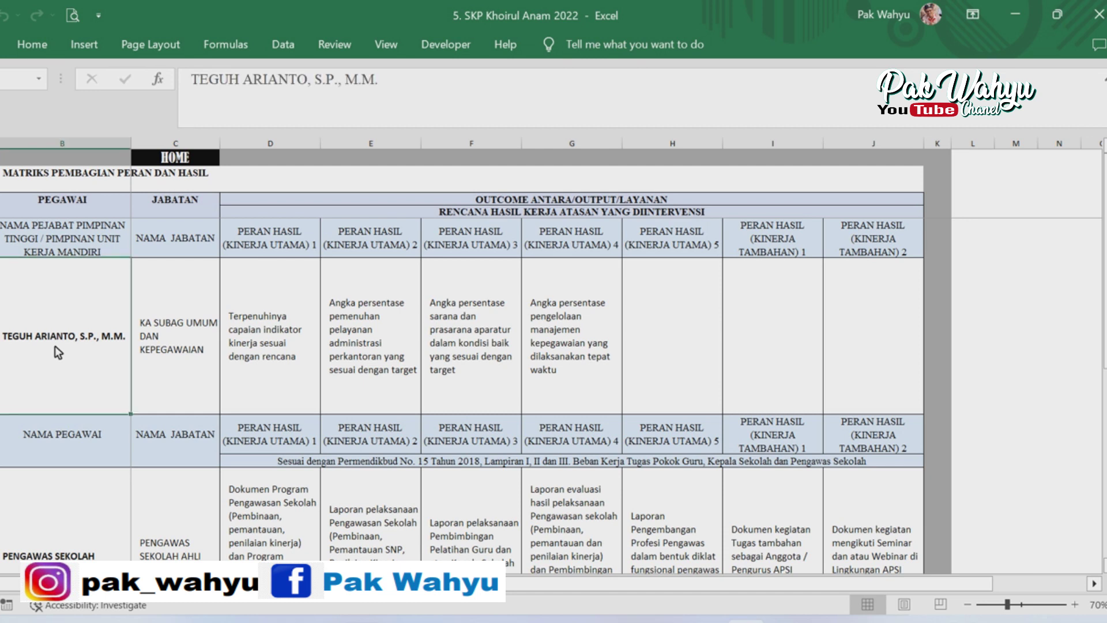
left_click(149, 339)
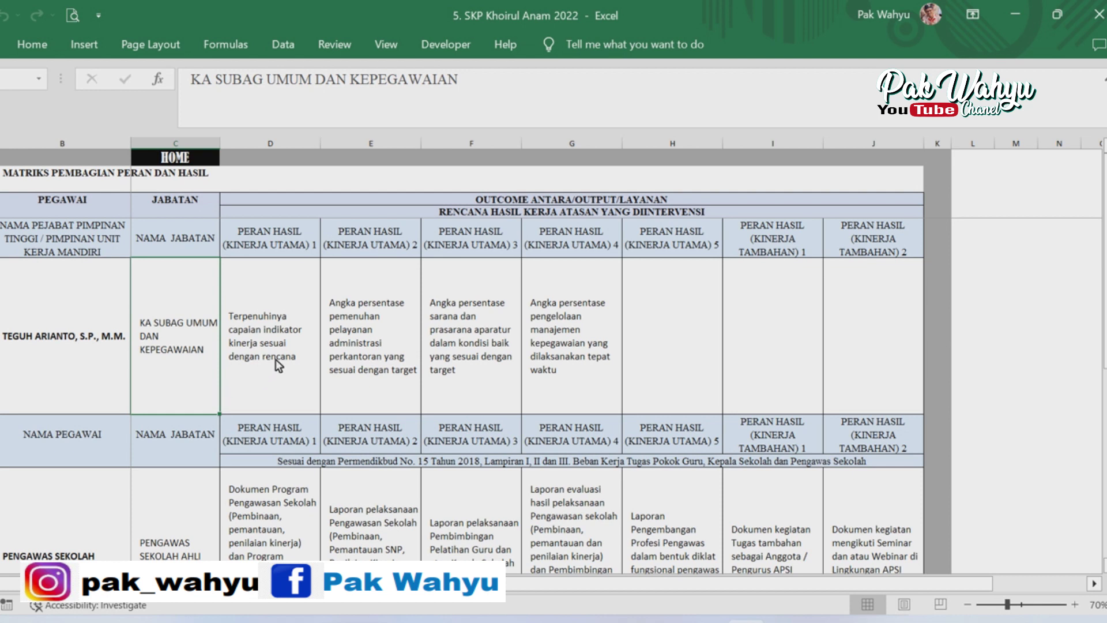
- Review the second to fourth main result outcomes, then scroll down to the Penjaga Sekolah row
left_click(382, 324)
left_click(472, 325)
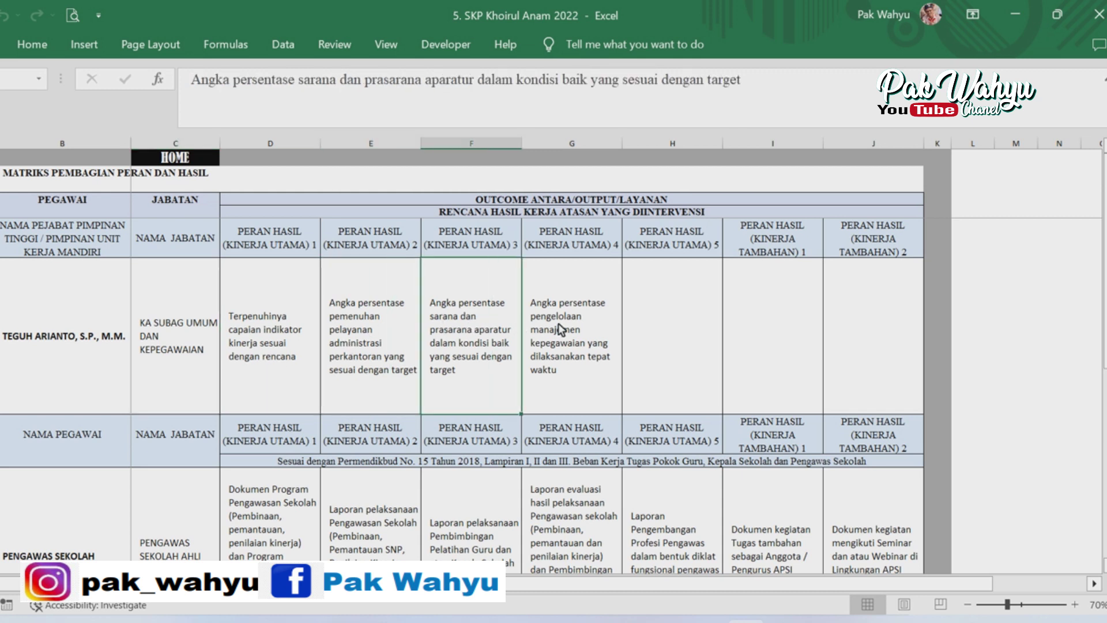
left_click(564, 329)
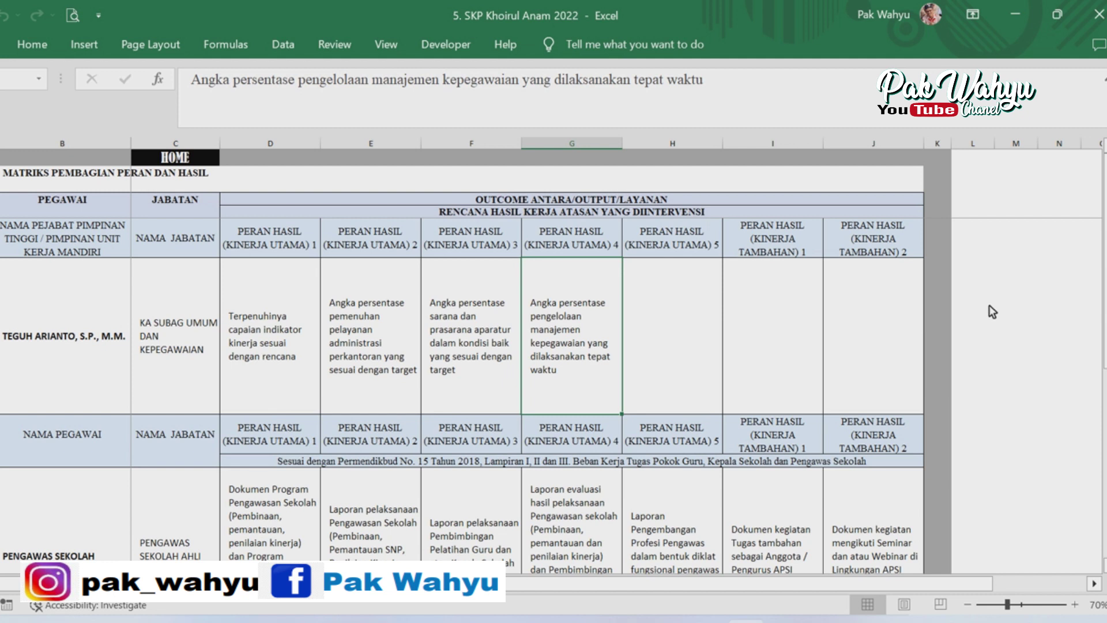
left_click(1104, 236)
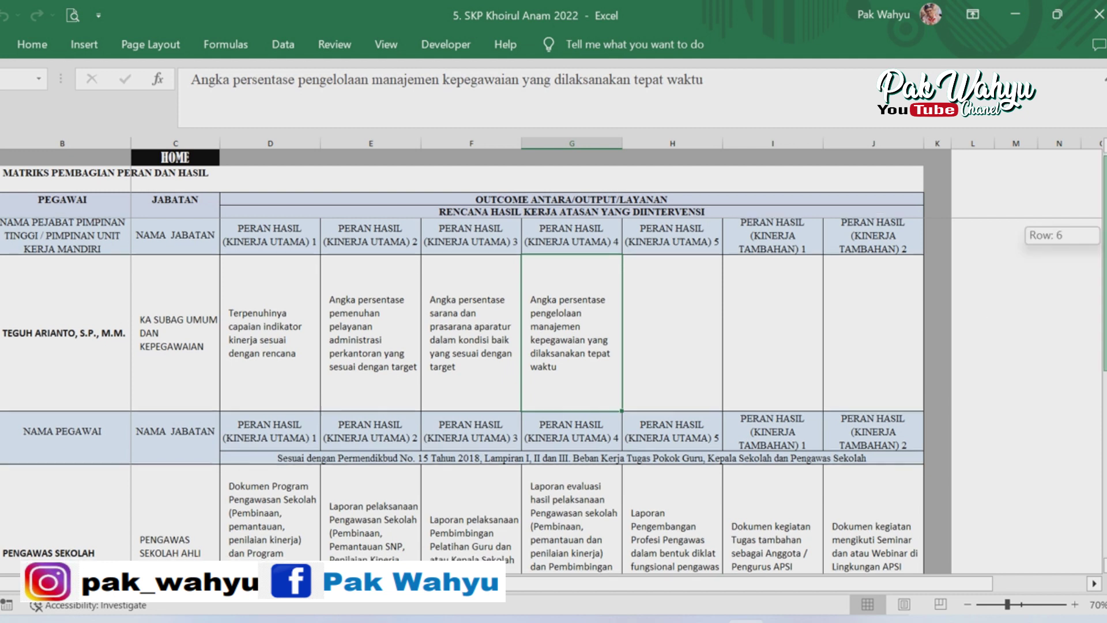
mouse_move(1104, 237)
left_mouse_down()
mouse_move(1105, 355)
mouse_move(1104, 321)
left_mouse_up()
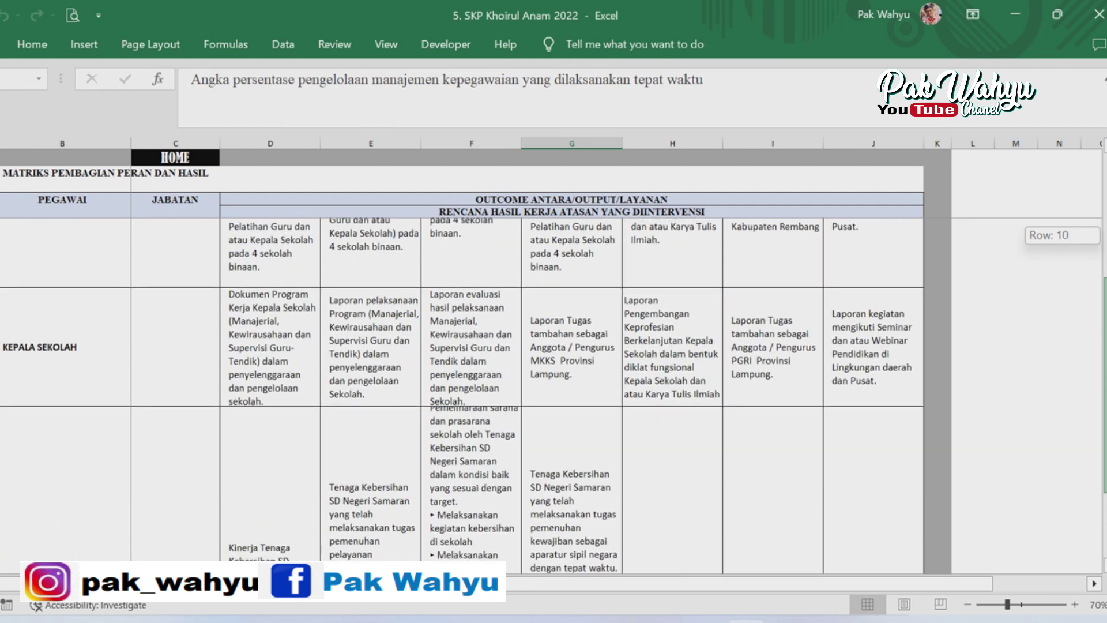
left_click_drag(1105, 321, 1105, 358)
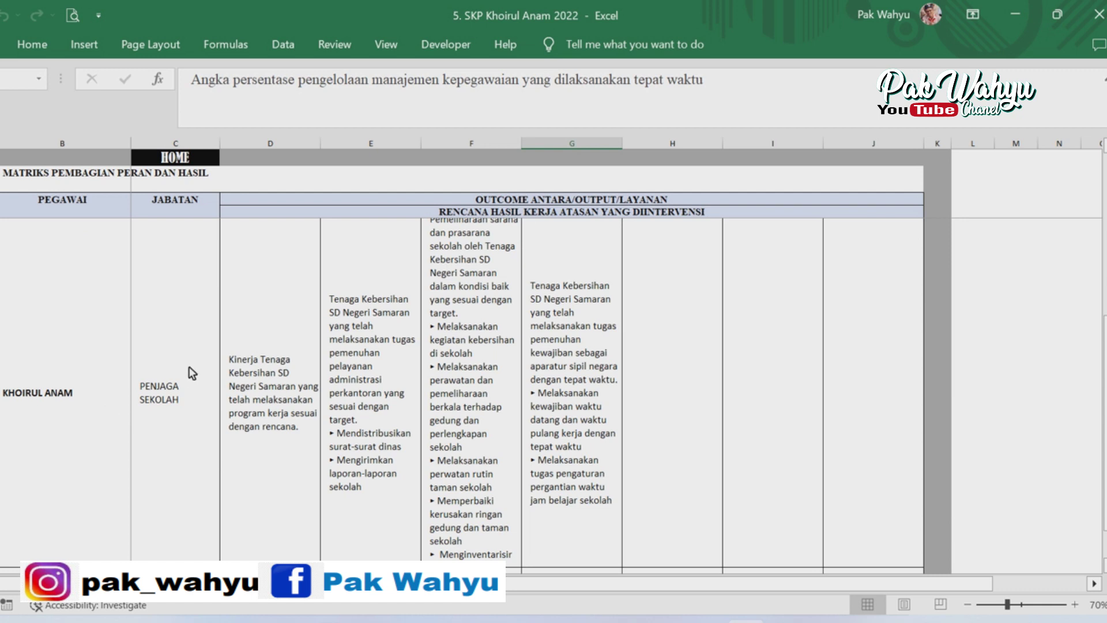
- Read the Penjaga Sekolah's four outcome texts in the role and result matrix
left_click(292, 353)
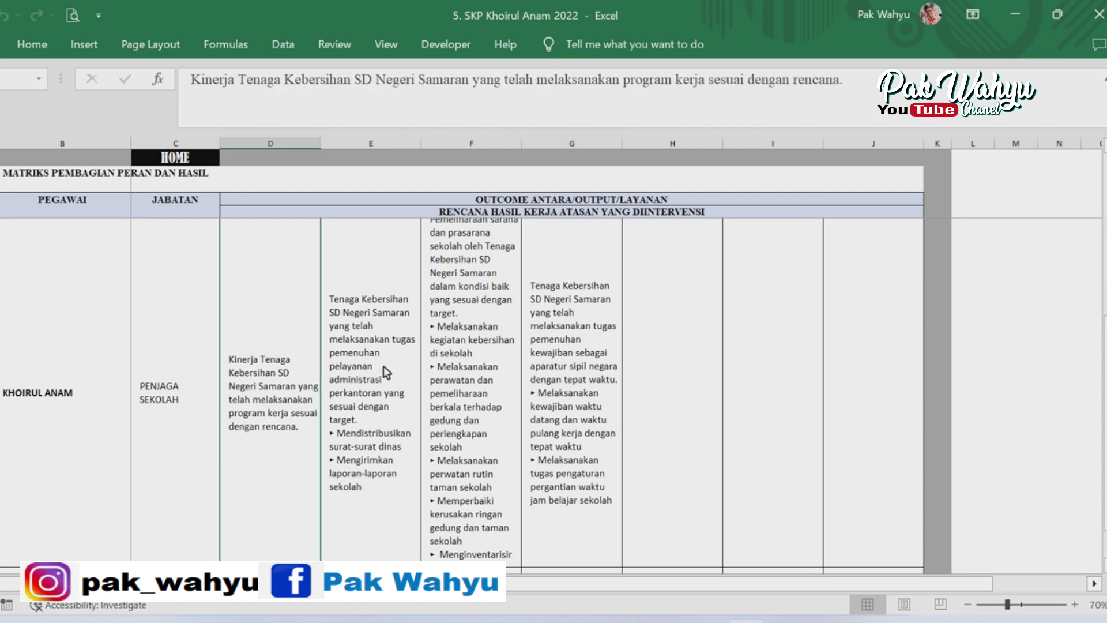
scroll(387, 365, "up", 5)
scroll(387, 371, "down", 10)
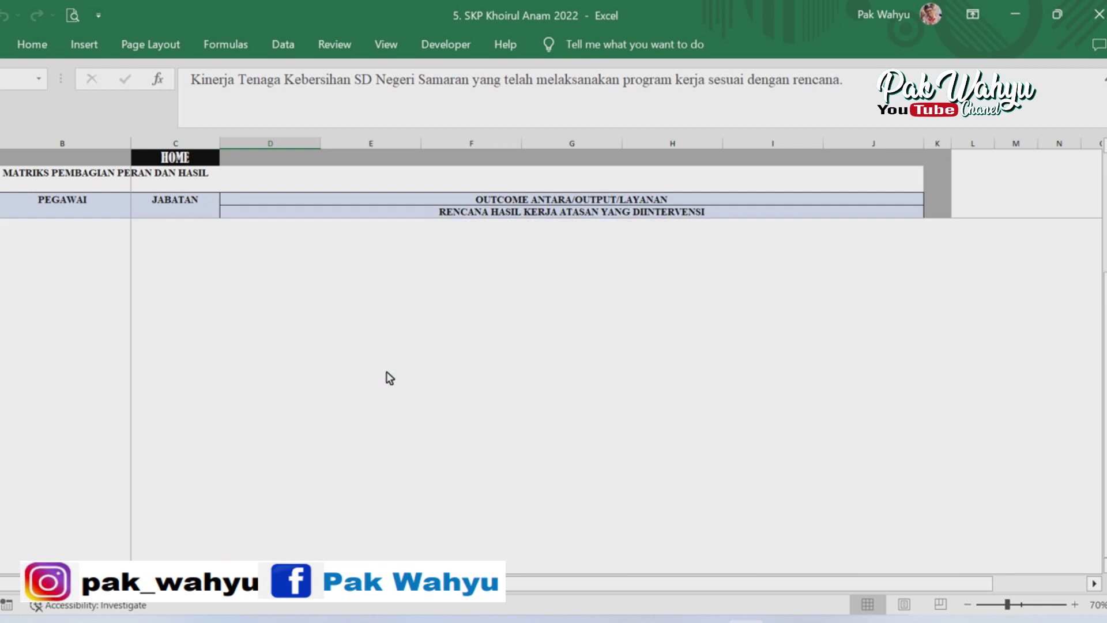
scroll(386, 377, "up", 5)
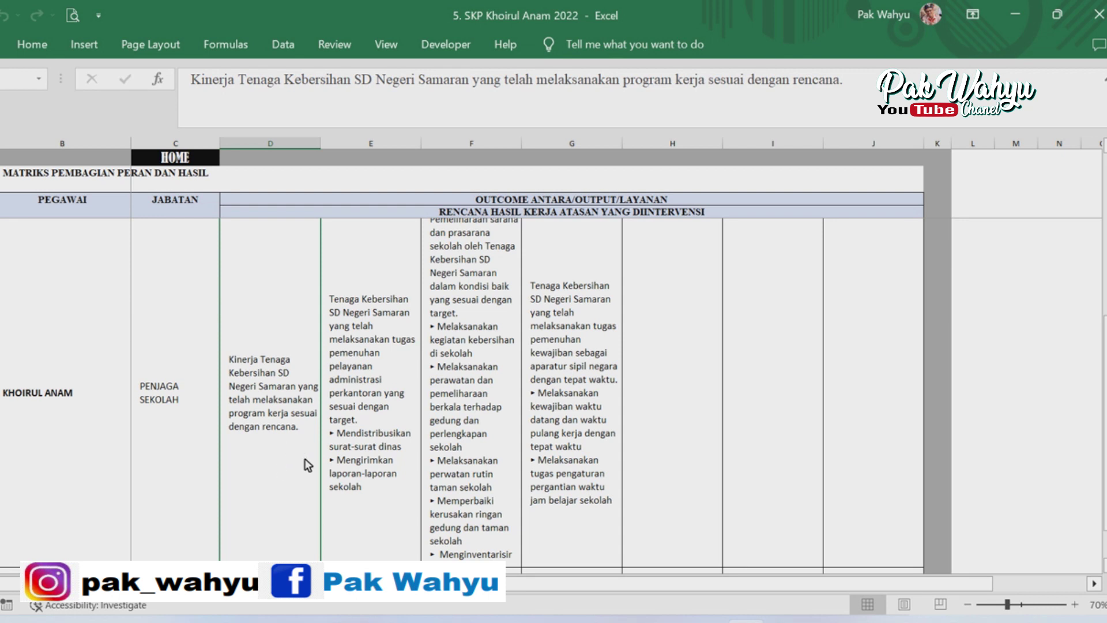
scroll(388, 435, "up", 2)
scroll(388, 435, "down", 4)
scroll(387, 435, "up", 2)
scroll(388, 436, "up", 2)
scroll(378, 494, "down", 1)
left_click(379, 454)
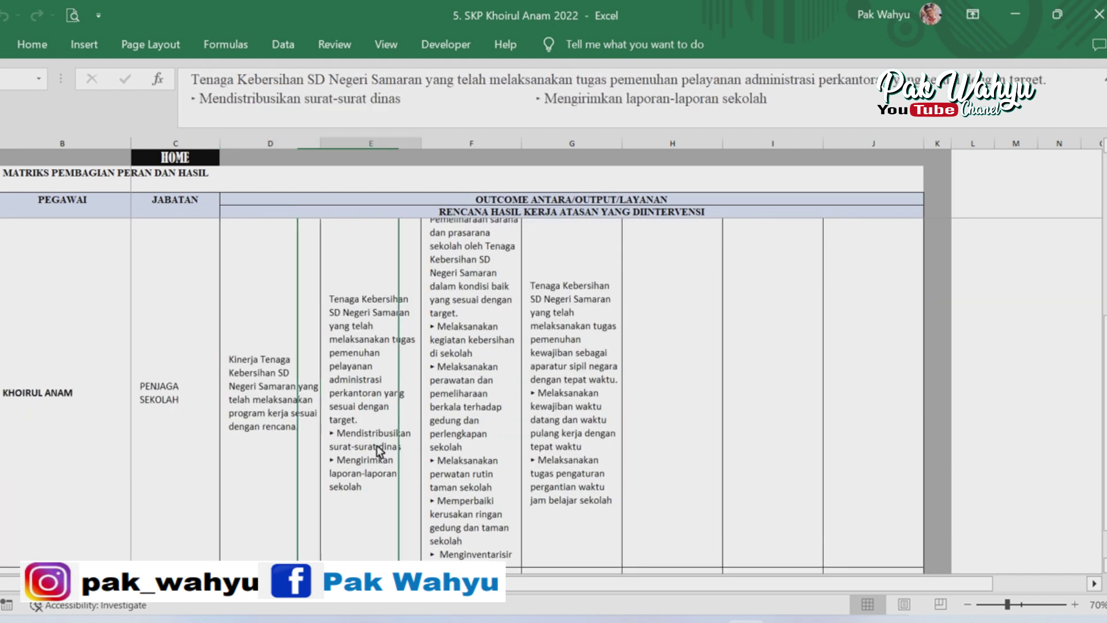
left_click(468, 453)
left_click(613, 439)
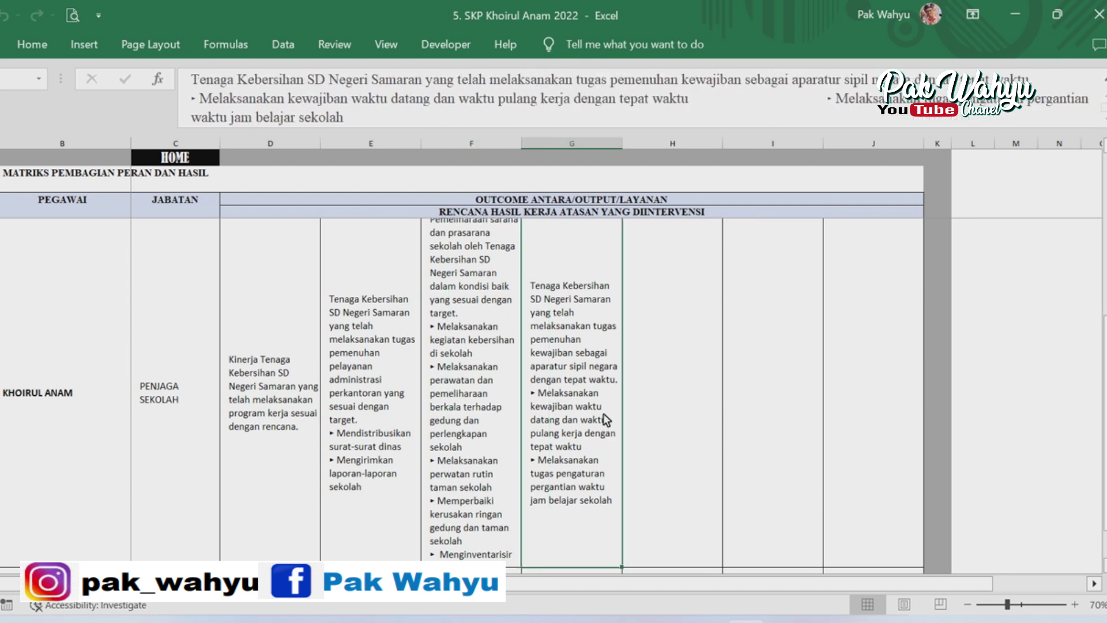
- Scroll back to the top and return to the HOME dashboard
scroll(564, 381, "up", 1)
scroll(552, 396, "up", 3)
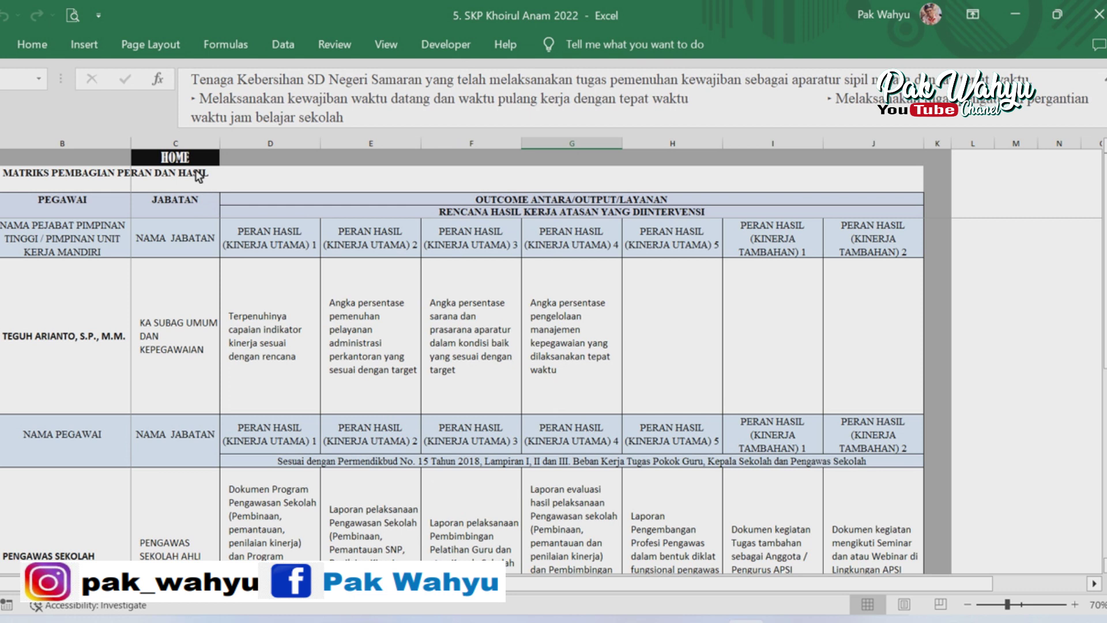
left_click(186, 157)
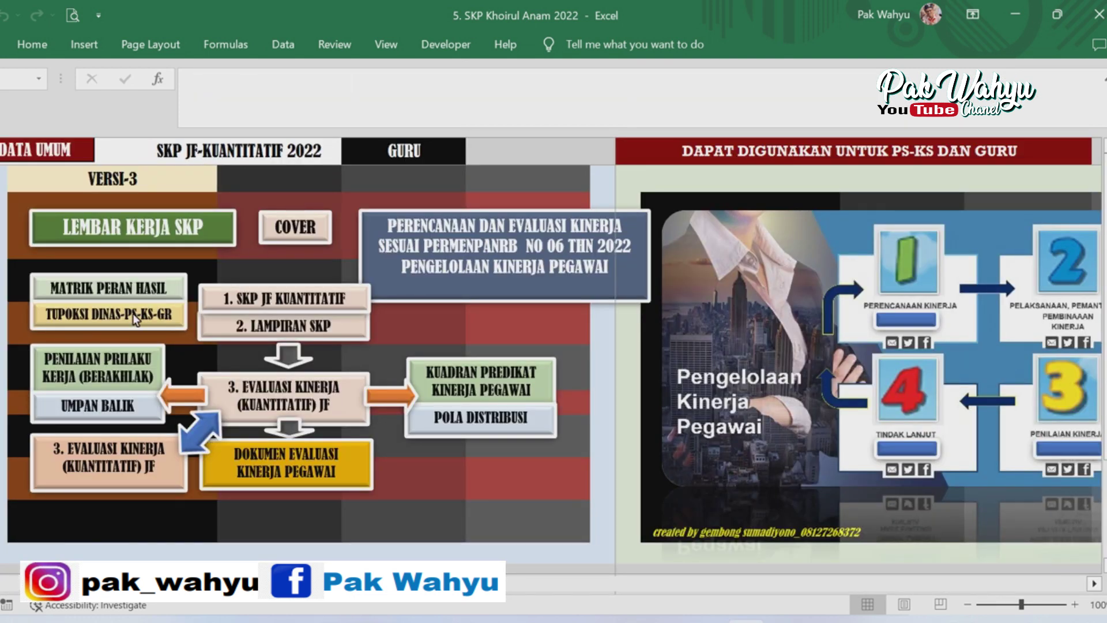
- Open the TUPOKSI sheet and check indicator codes 4.4, 4.5 and supervisor code 4.2
left_click(97, 309)
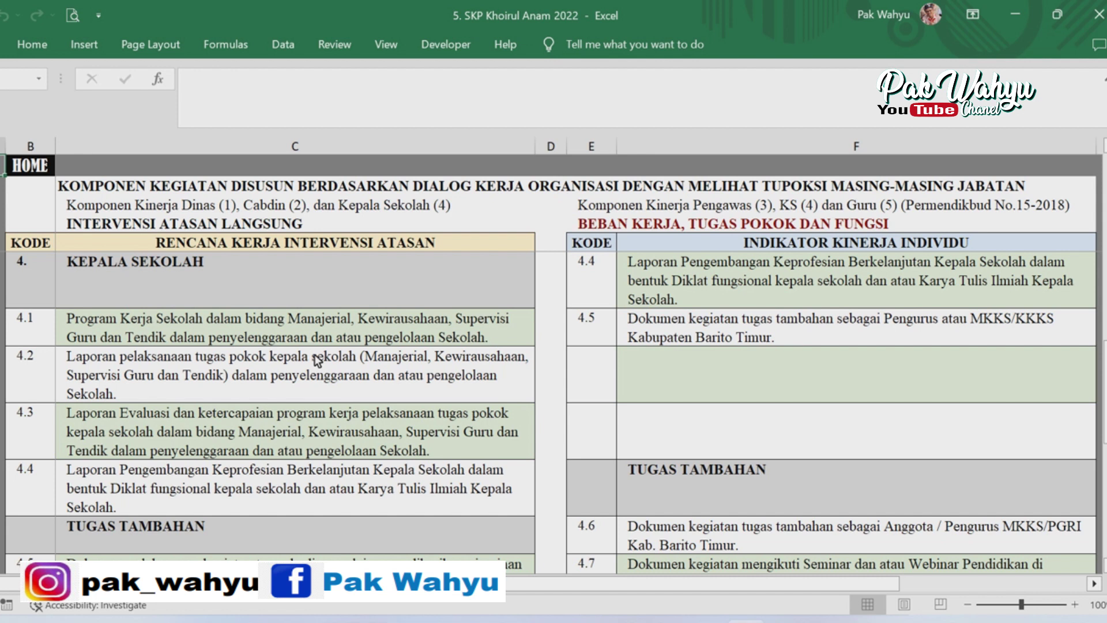
left_click(606, 278)
left_click(594, 334)
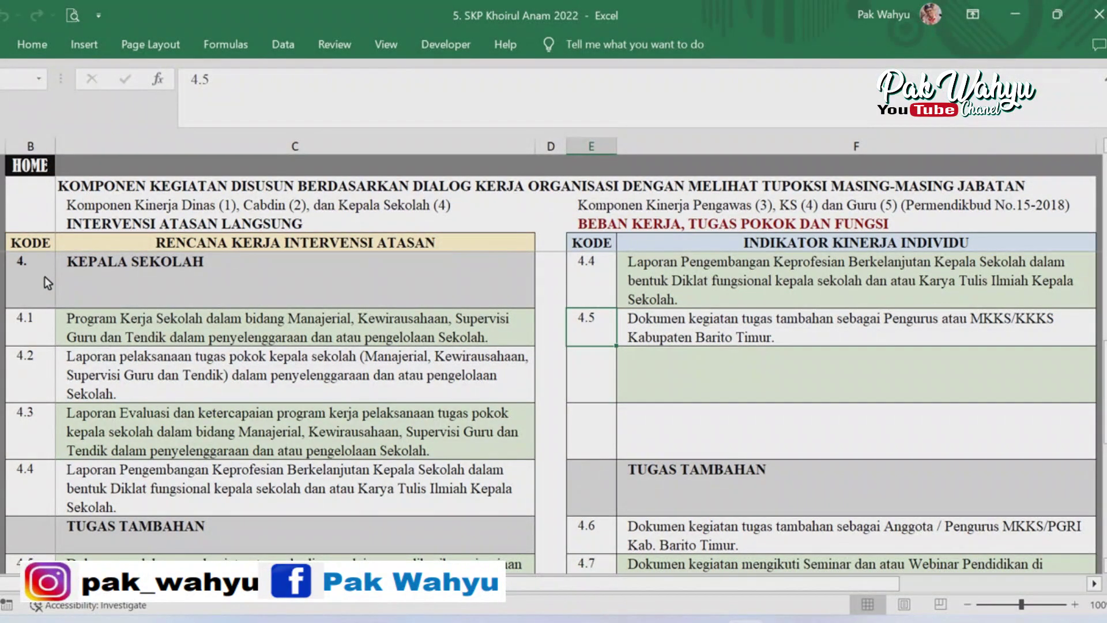
left_click(44, 275)
left_click(45, 326)
left_click(47, 369)
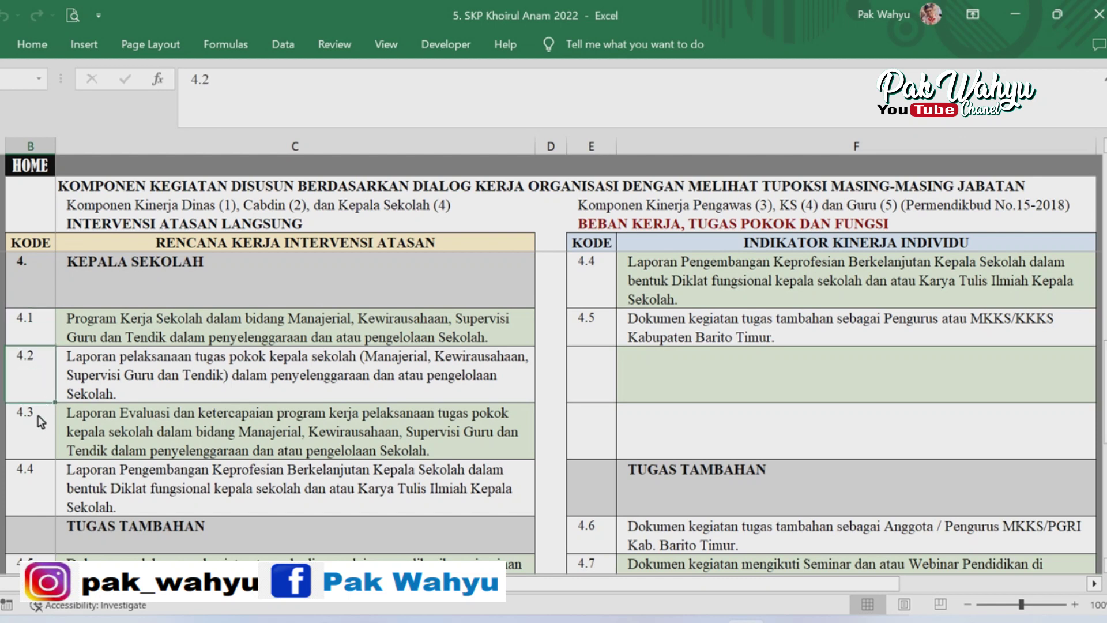
- Locate the PENJAGA SEKOLAH entry and read its duty indicators 5.1 through 5.4
scroll(441, 379, "up", 1)
scroll(441, 378, "up", 3)
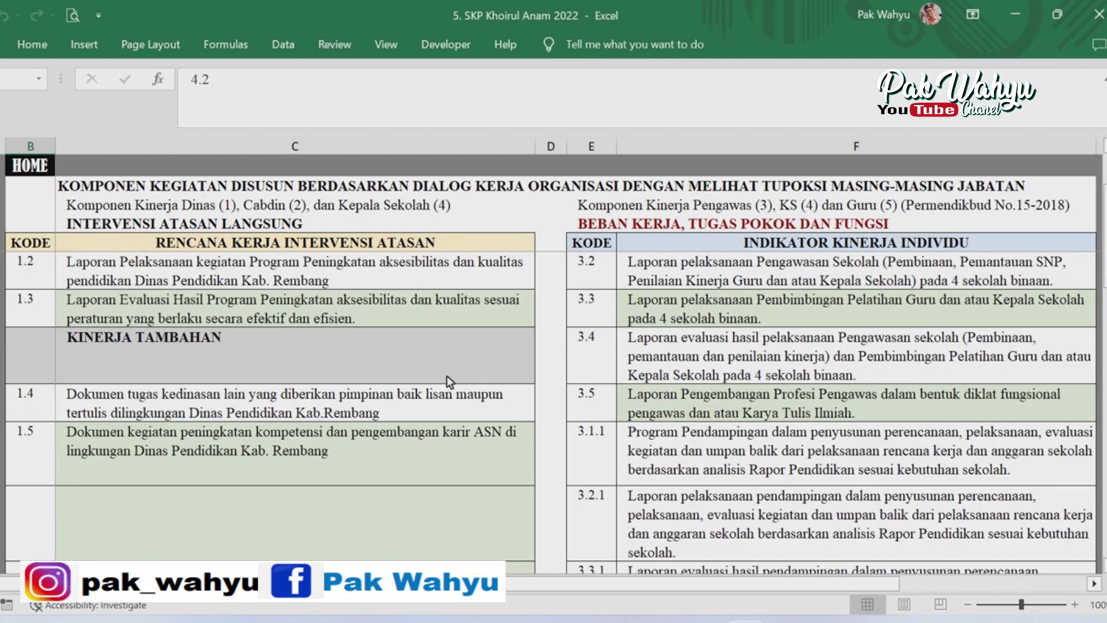
scroll(448, 378, "up", 1)
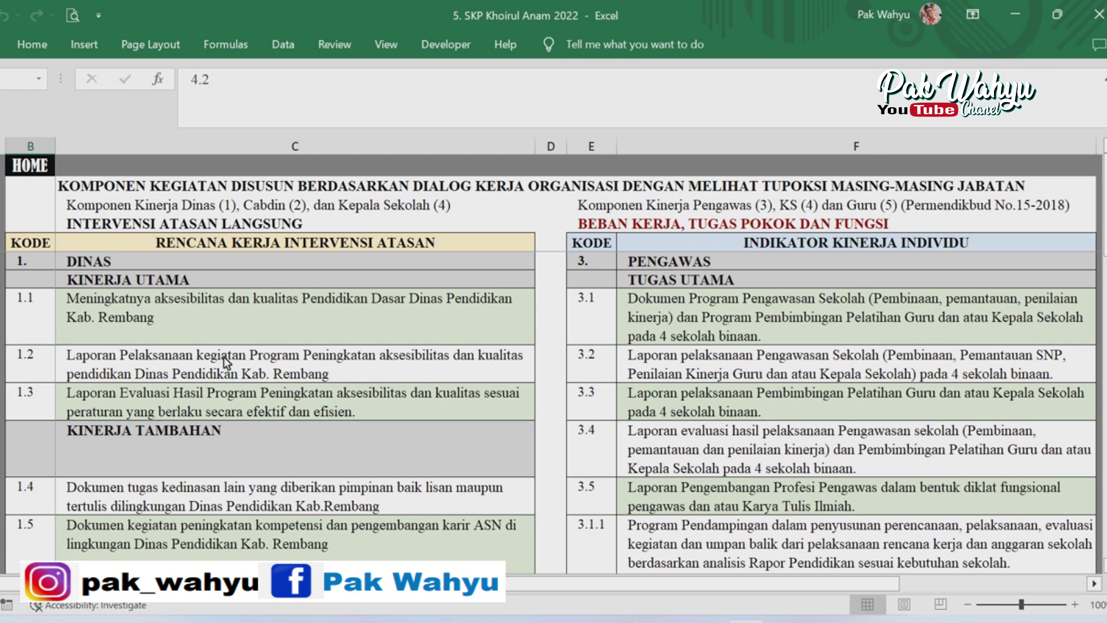
scroll(137, 349, "down", 1)
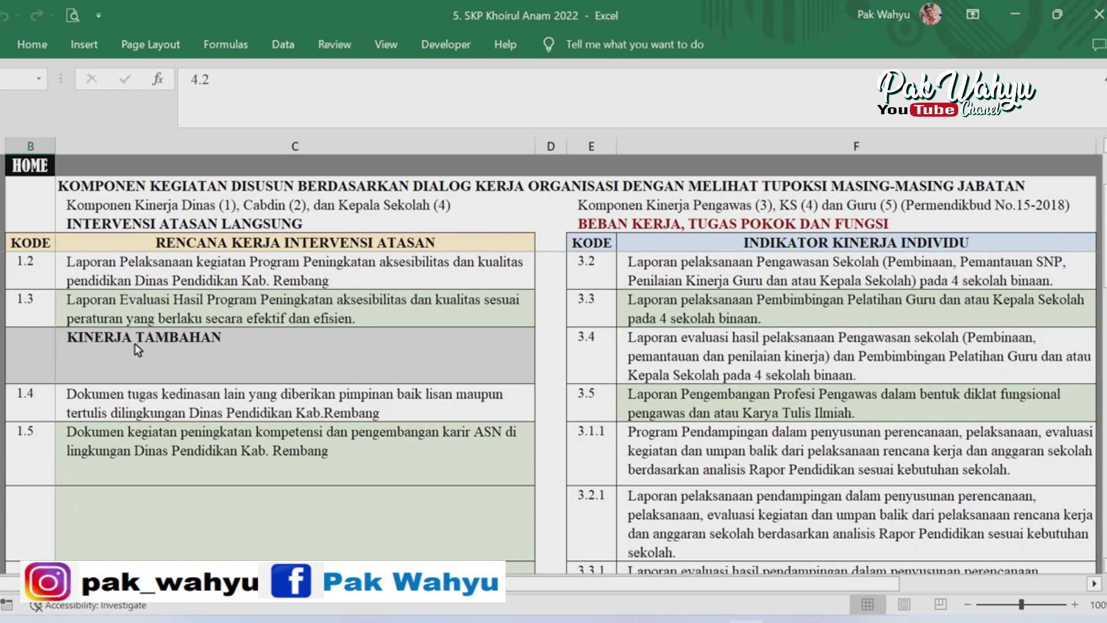
scroll(135, 344, "up", 1)
scroll(137, 349, "down", 1)
scroll(183, 339, "down", 2)
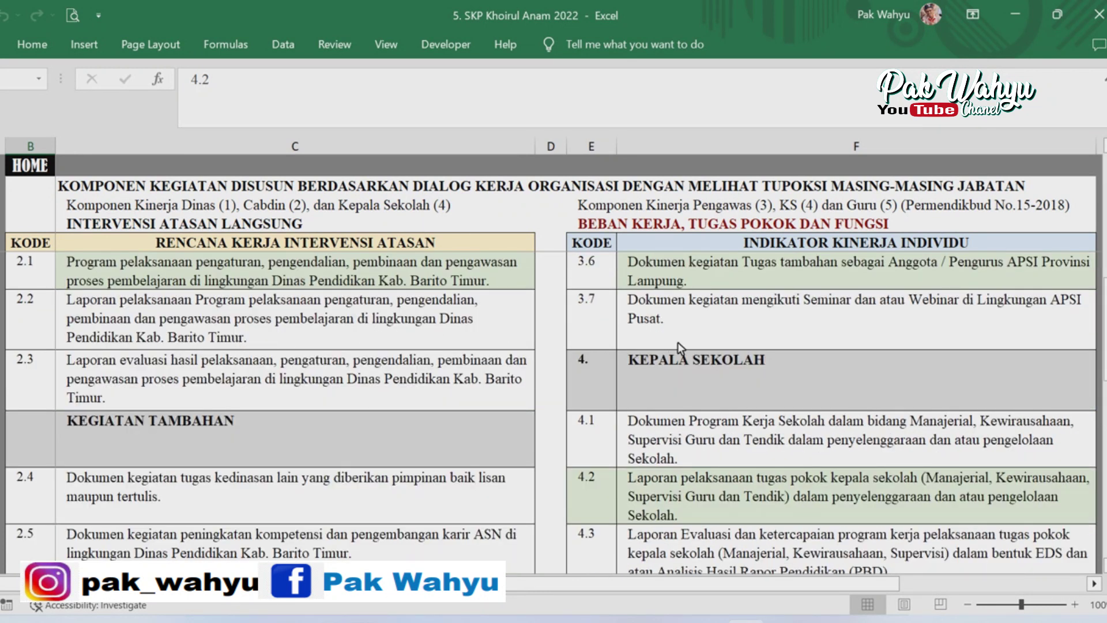
scroll(681, 354, "down", 2)
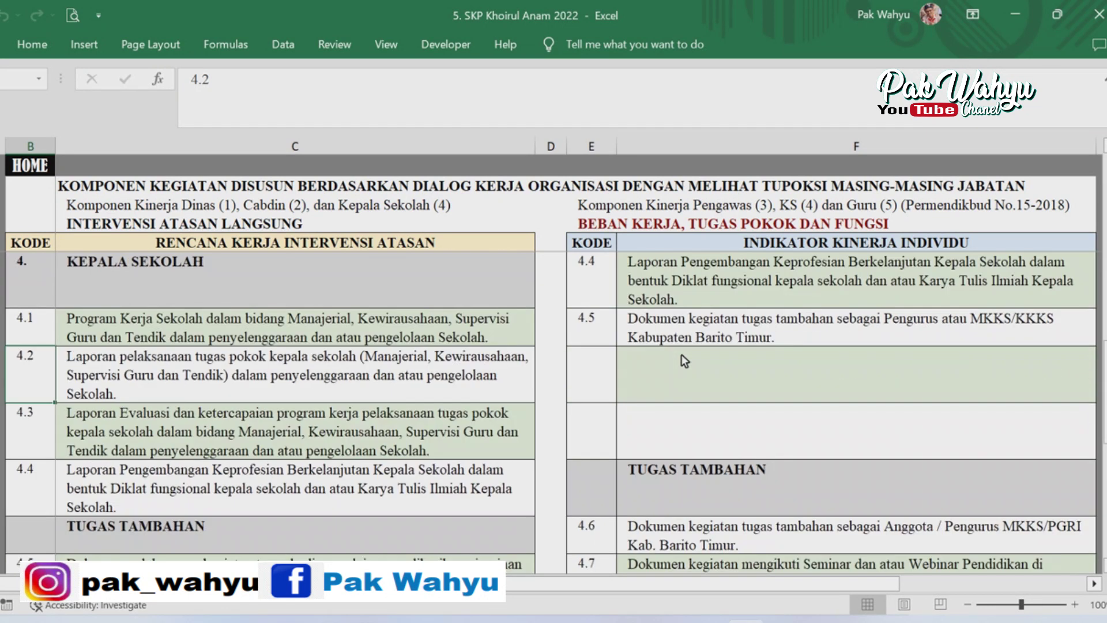
scroll(682, 354, "down", 1)
scroll(682, 354, "down", 1)
scroll(681, 356, "down", 2)
scroll(682, 357, "down", 2)
scroll(684, 359, "down", 1)
scroll(684, 360, "up", 2)
scroll(683, 360, "up", 2)
scroll(683, 360, "up", 1)
scroll(683, 360, "up", 1)
scroll(684, 360, "up", 1)
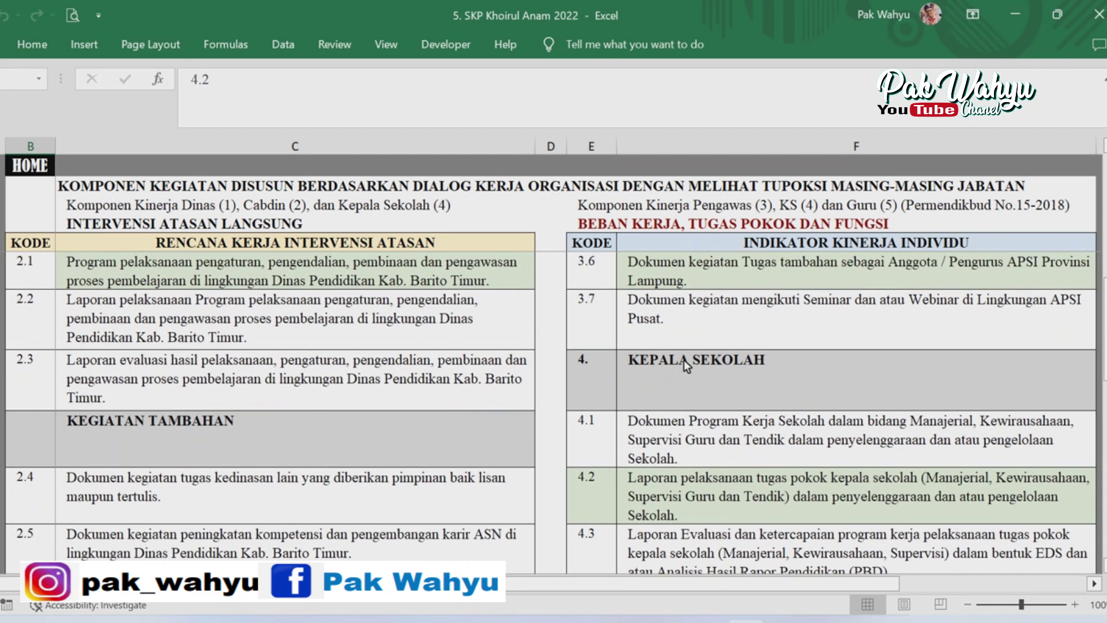
scroll(684, 359, "down", 1)
scroll(684, 359, "down", 3)
scroll(684, 360, "down", 1)
scroll(684, 360, "down", 1)
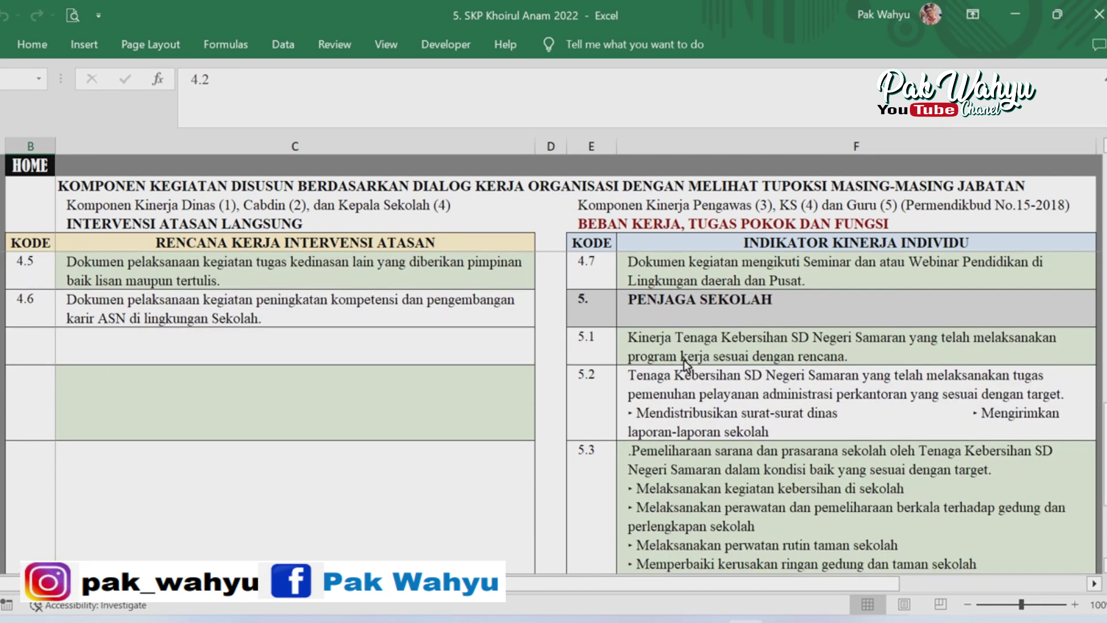
left_click(638, 307)
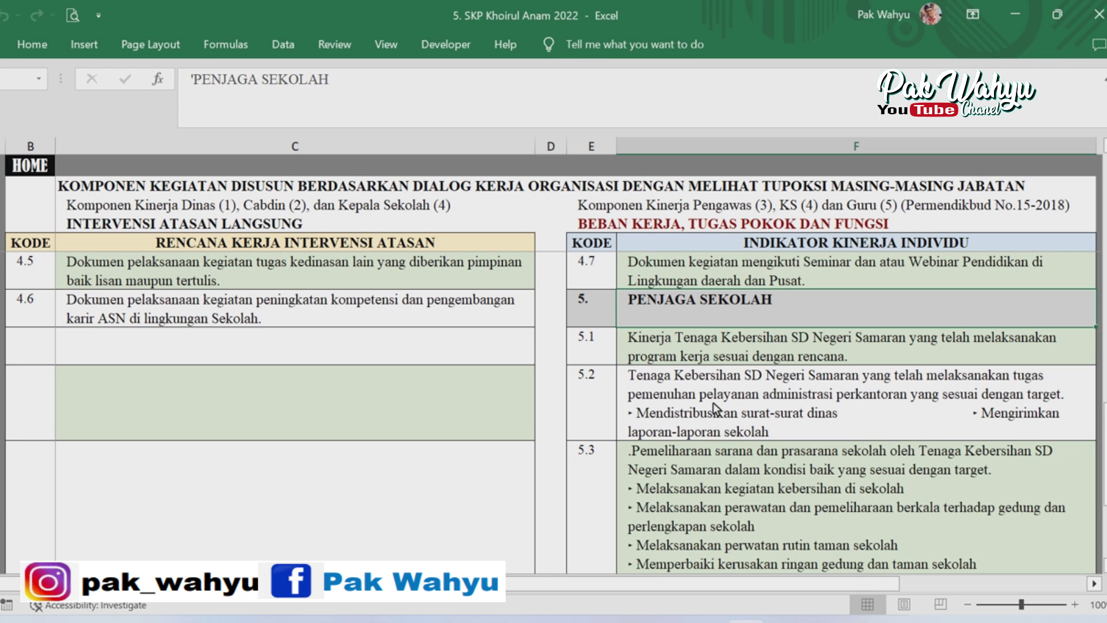
left_click(660, 362)
left_click(653, 409)
left_click(676, 484)
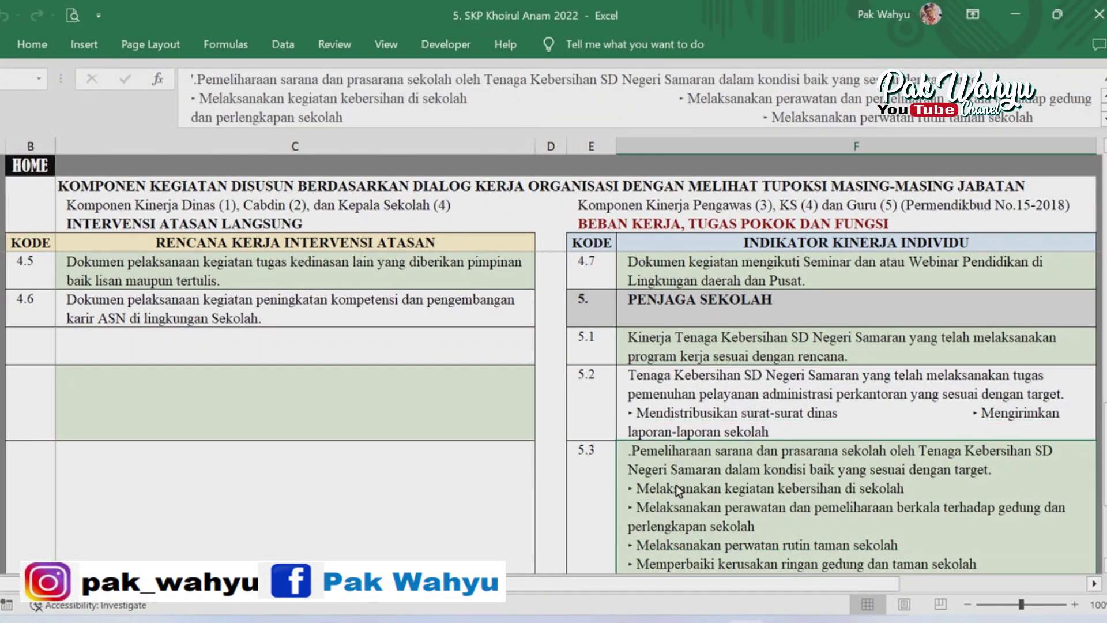
scroll(676, 484, "down", 1)
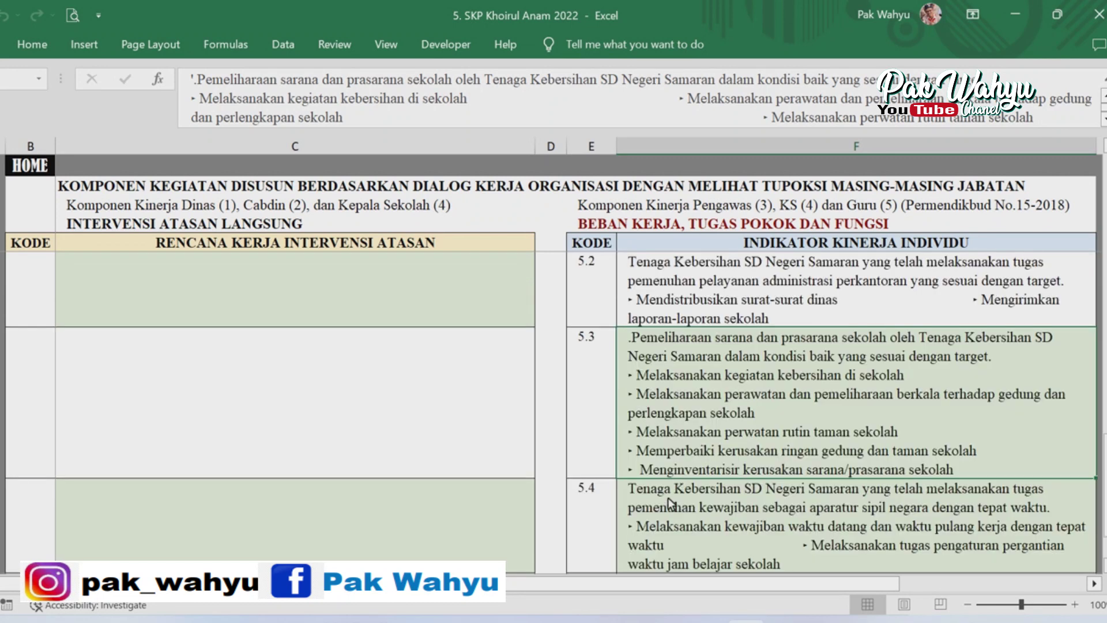
left_click(663, 499)
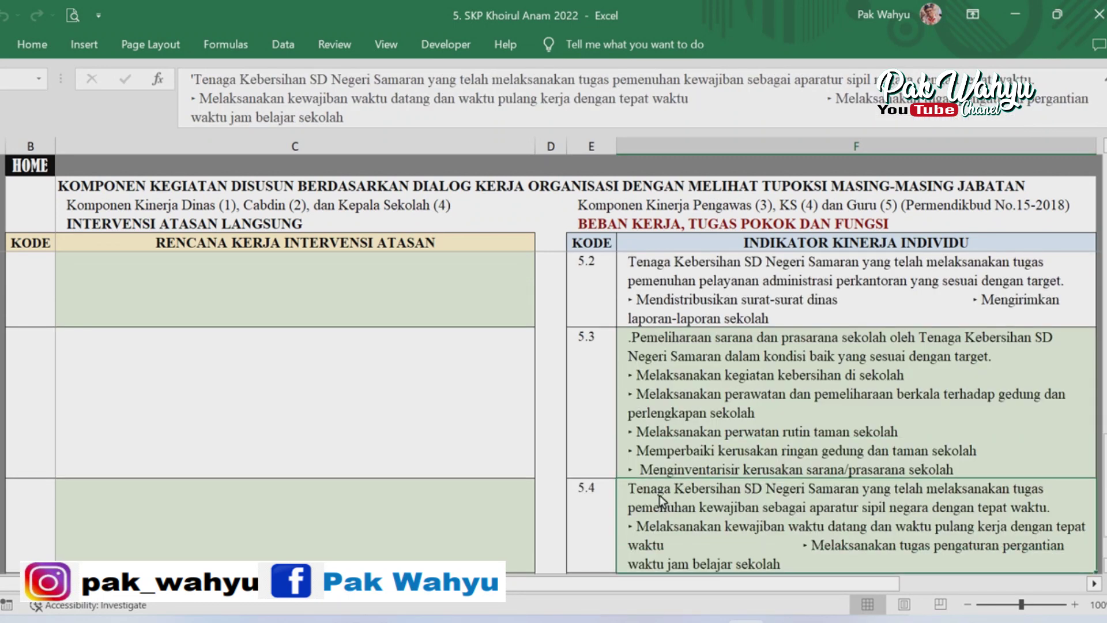
- Return to the HOME menu, whose position heading now reads PRAMU KEBERSIHAN
scroll(700, 431, "up", 1)
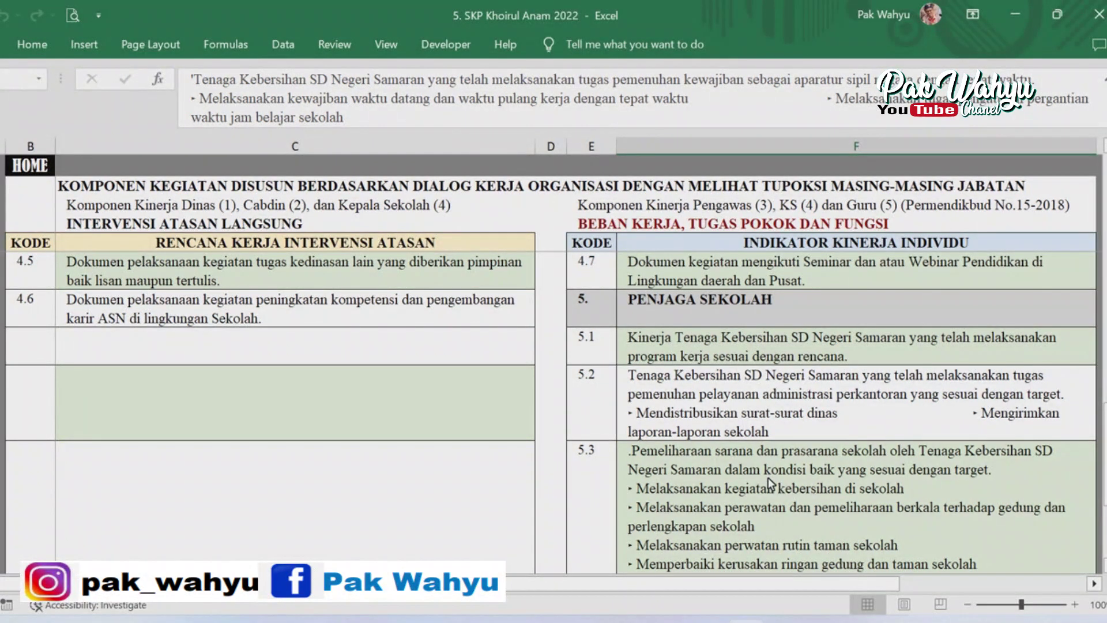
scroll(768, 477, "down", 5)
scroll(769, 489, "down", 1)
scroll(769, 489, "up", 3)
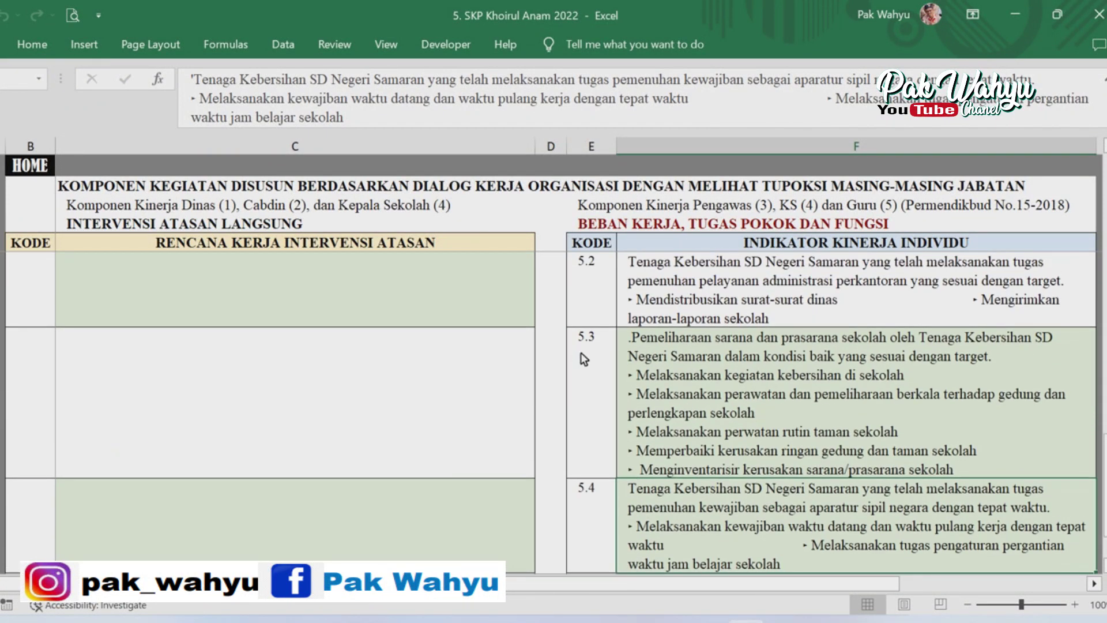
scroll(584, 358, "up", 2)
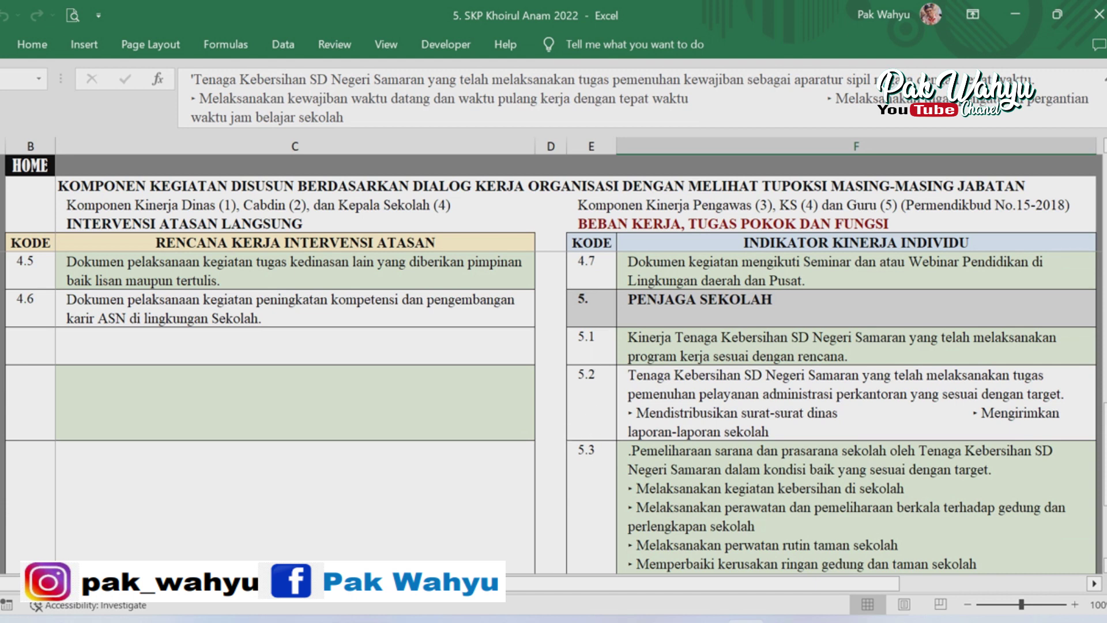
left_click(36, 173)
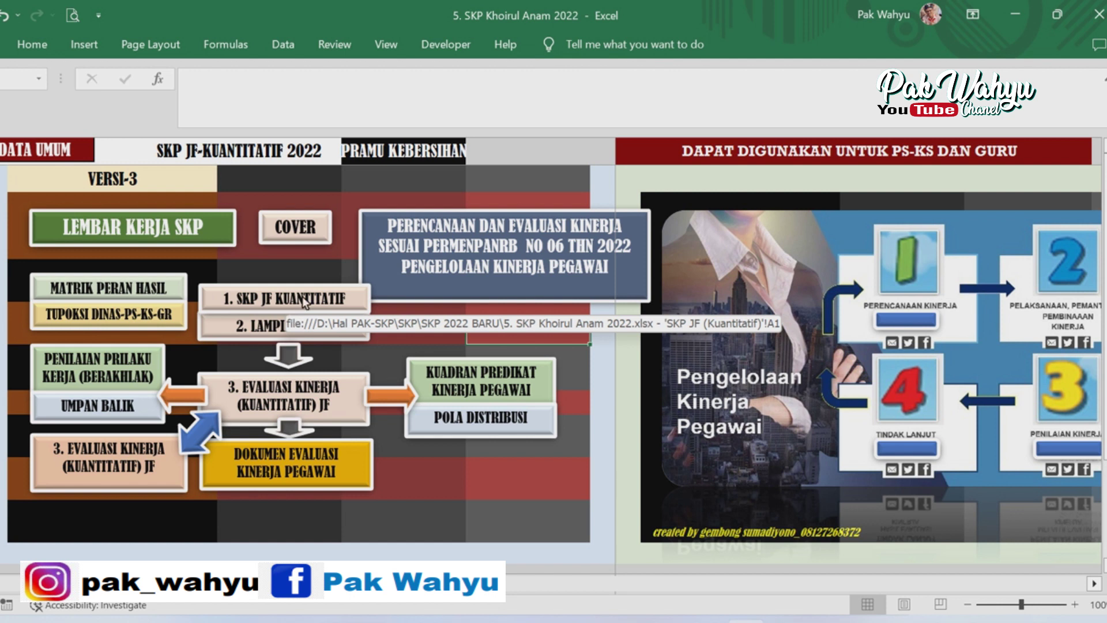
left_click(393, 154)
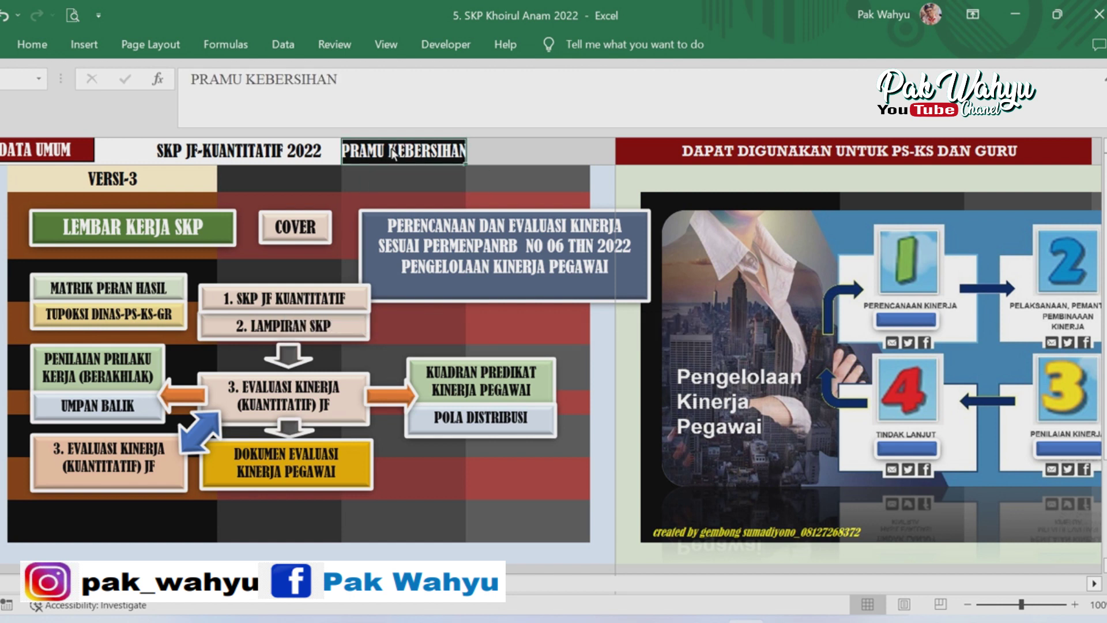
key("Return")
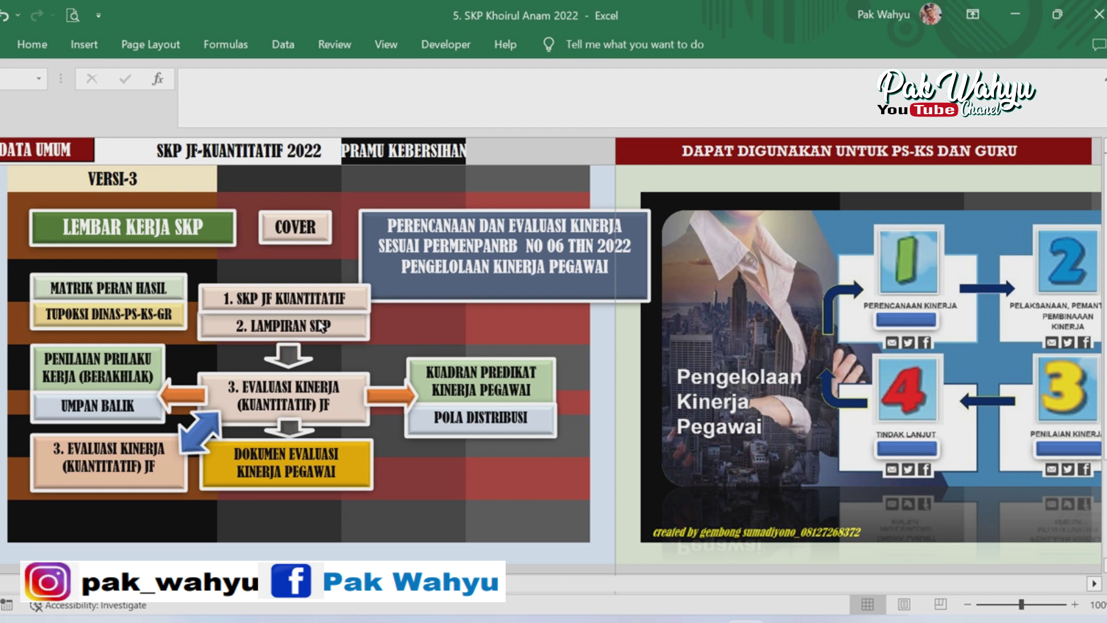
left_click(134, 313)
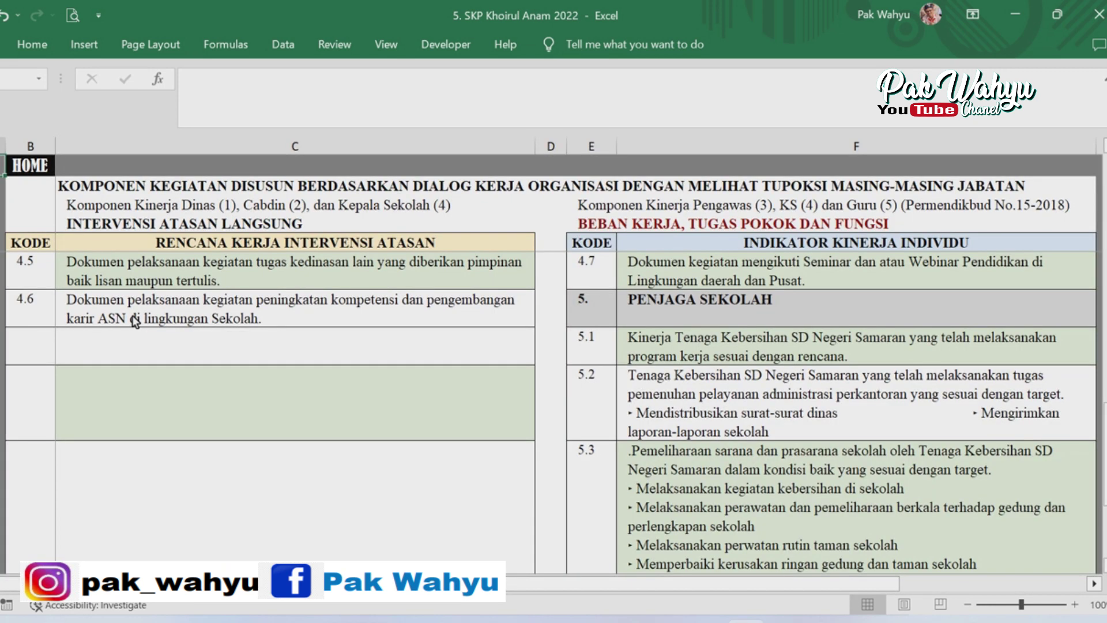
left_click(28, 167)
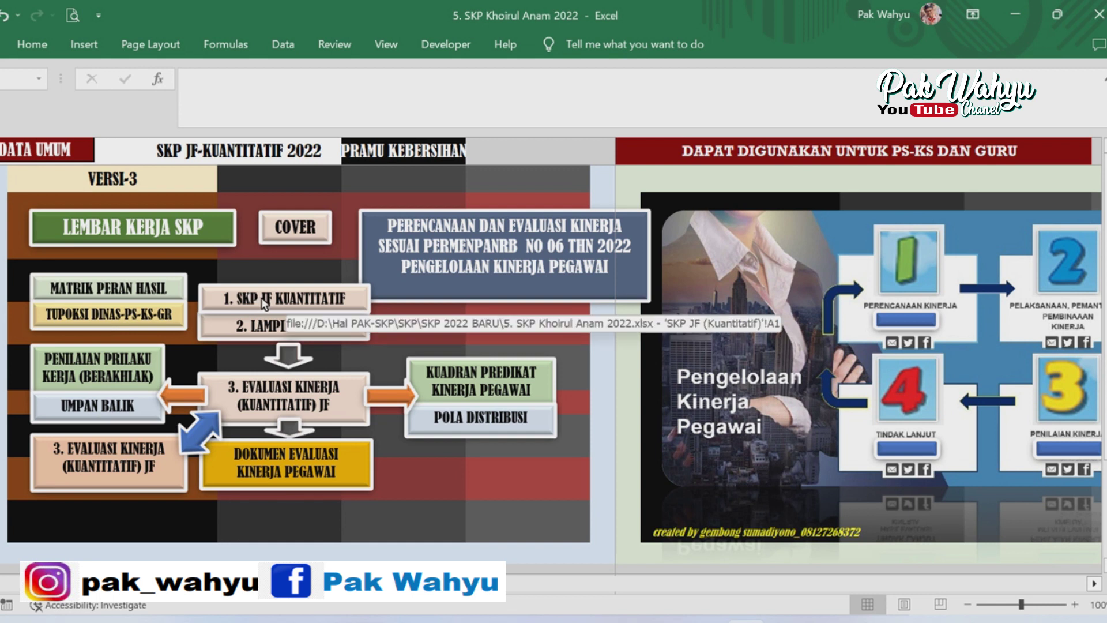
left_click(262, 298)
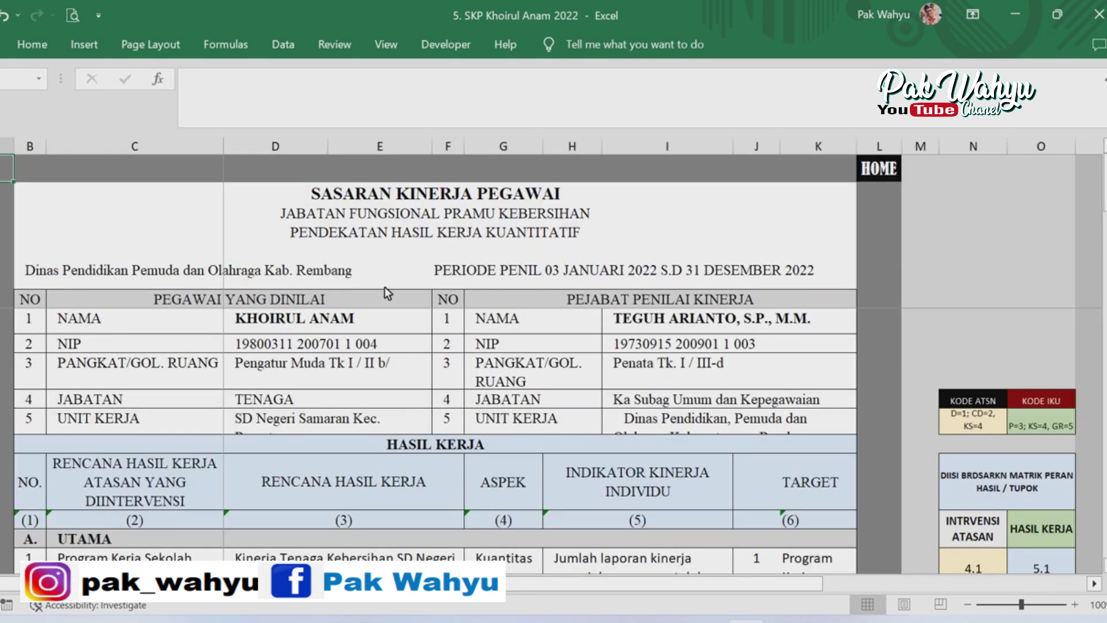
scroll(386, 286, "down", 1)
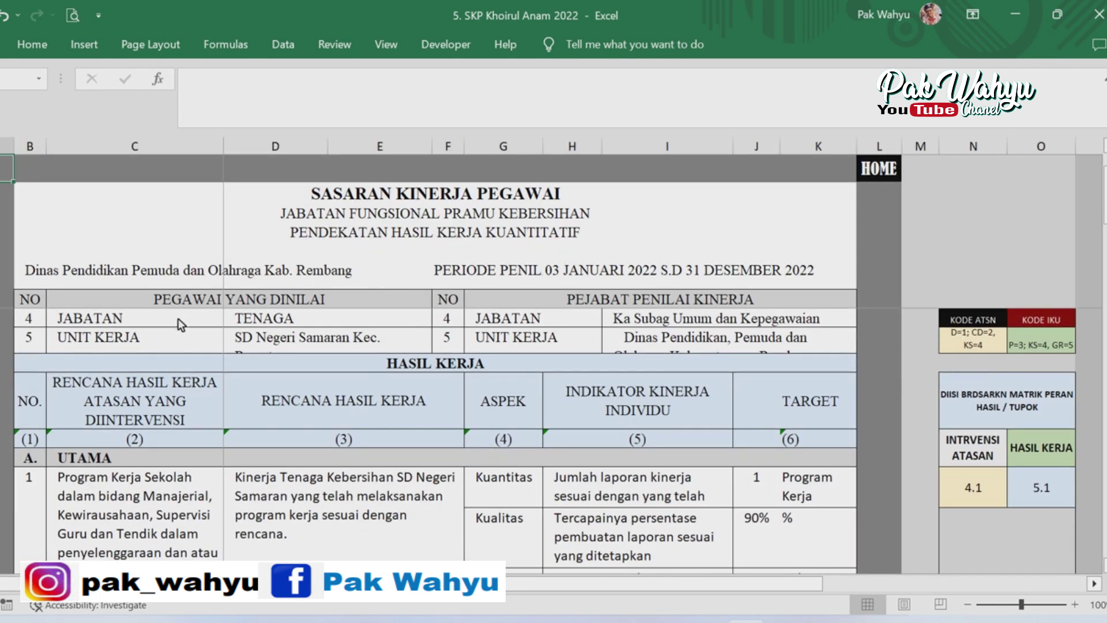
scroll(507, 401, "up", 1)
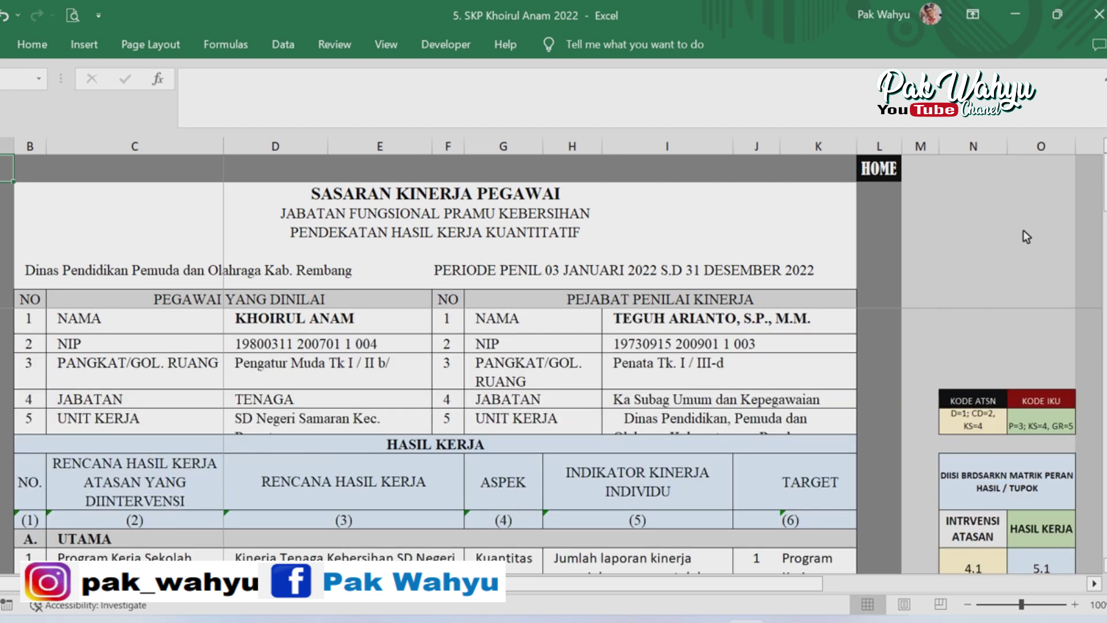
left_click_drag(1105, 182, 1105, 219)
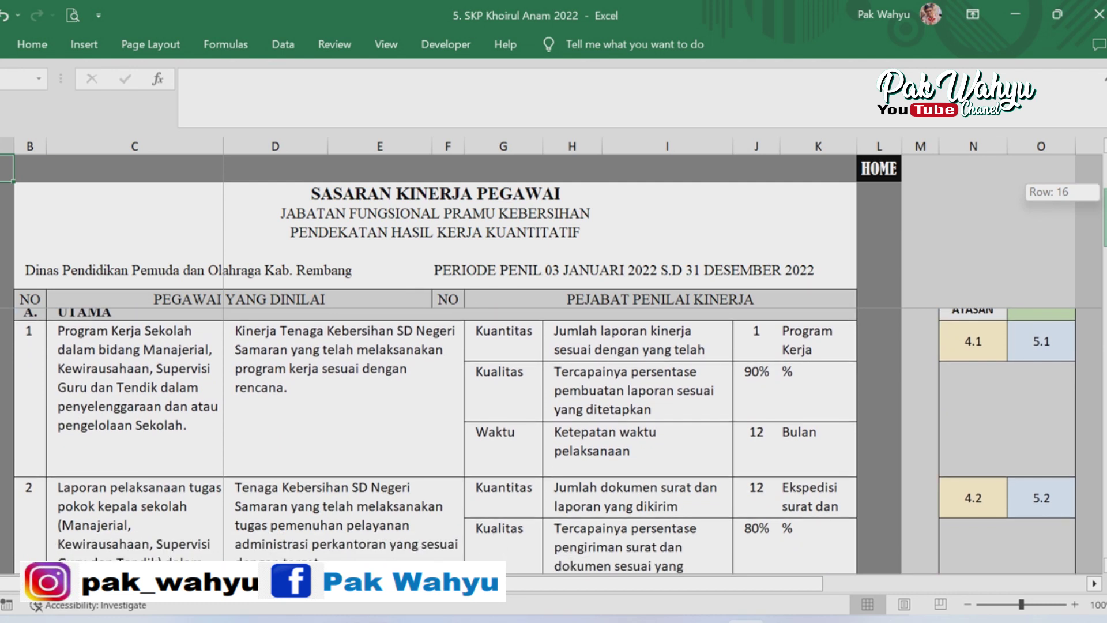
left_click(973, 348)
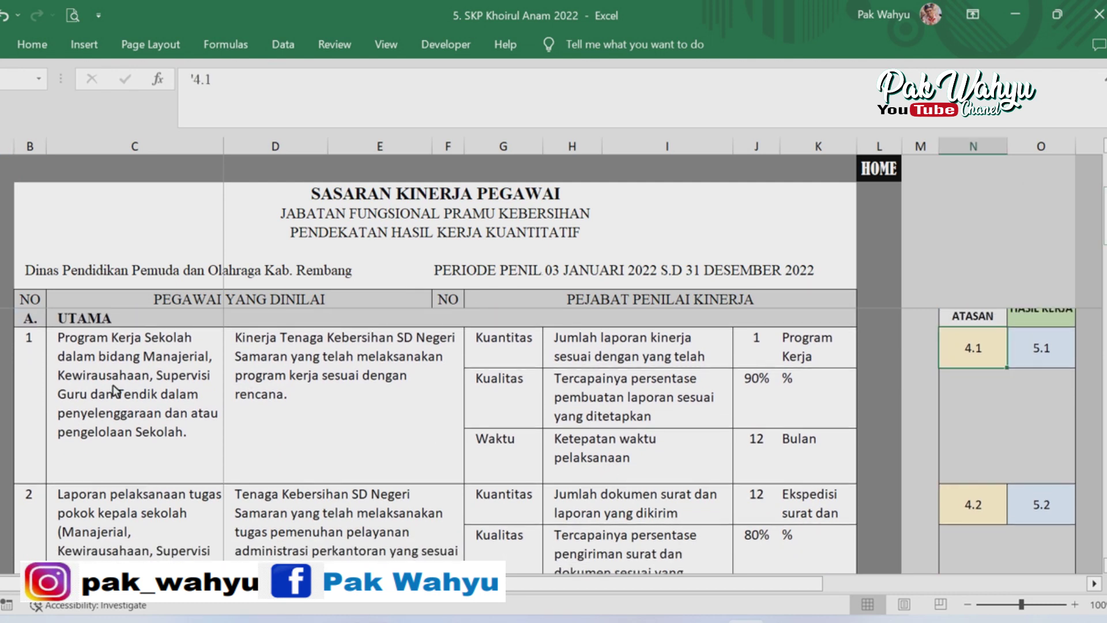
left_click(1052, 352)
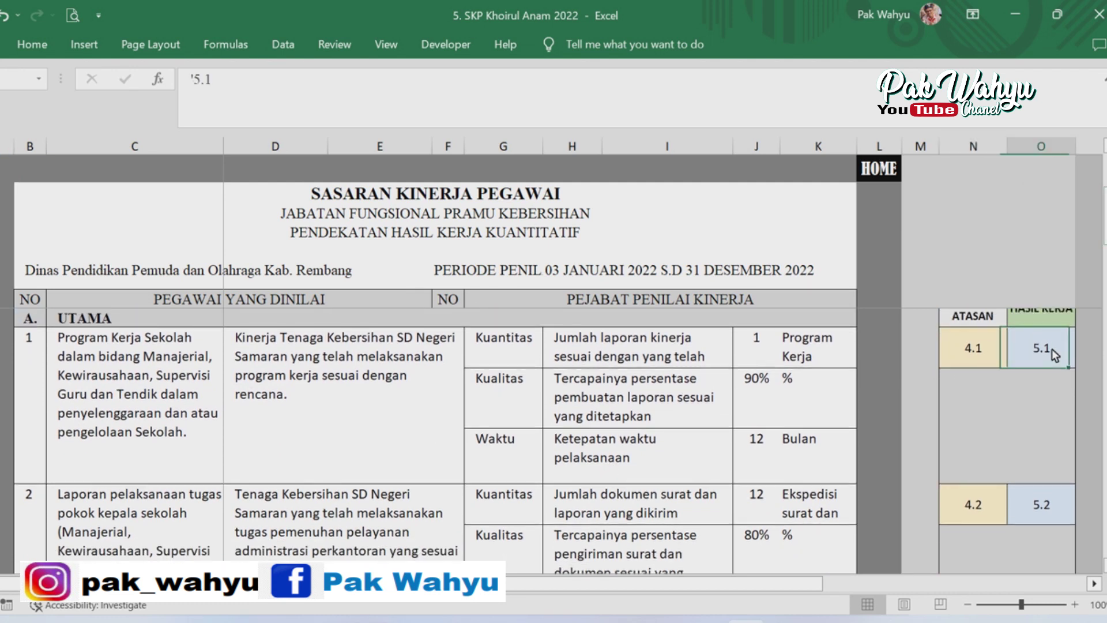
scroll(346, 455, "up", 1)
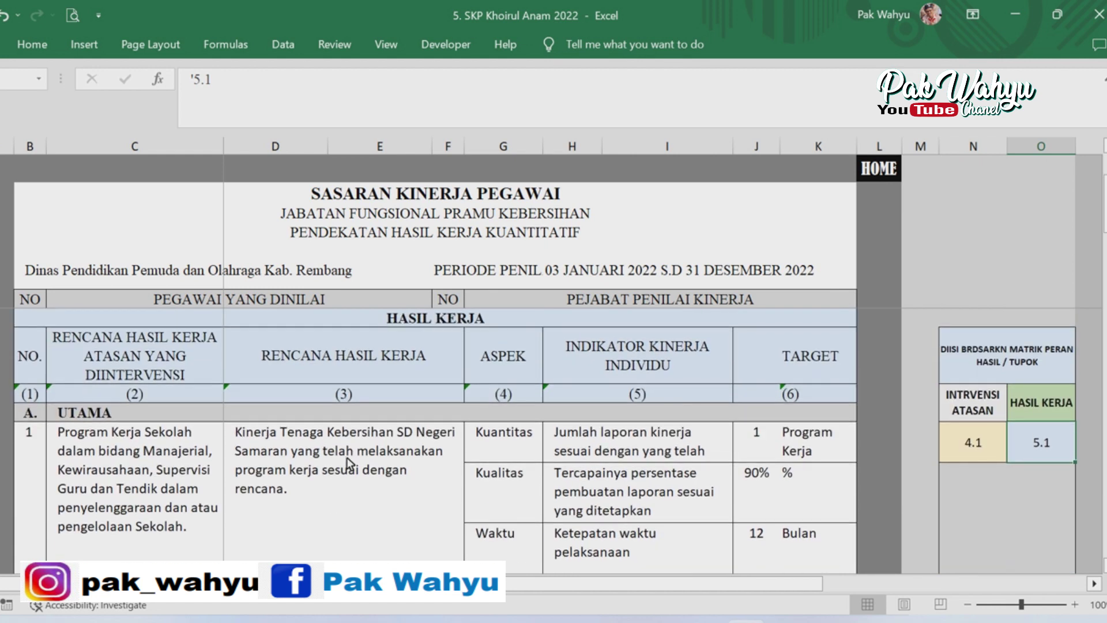
left_click(331, 490)
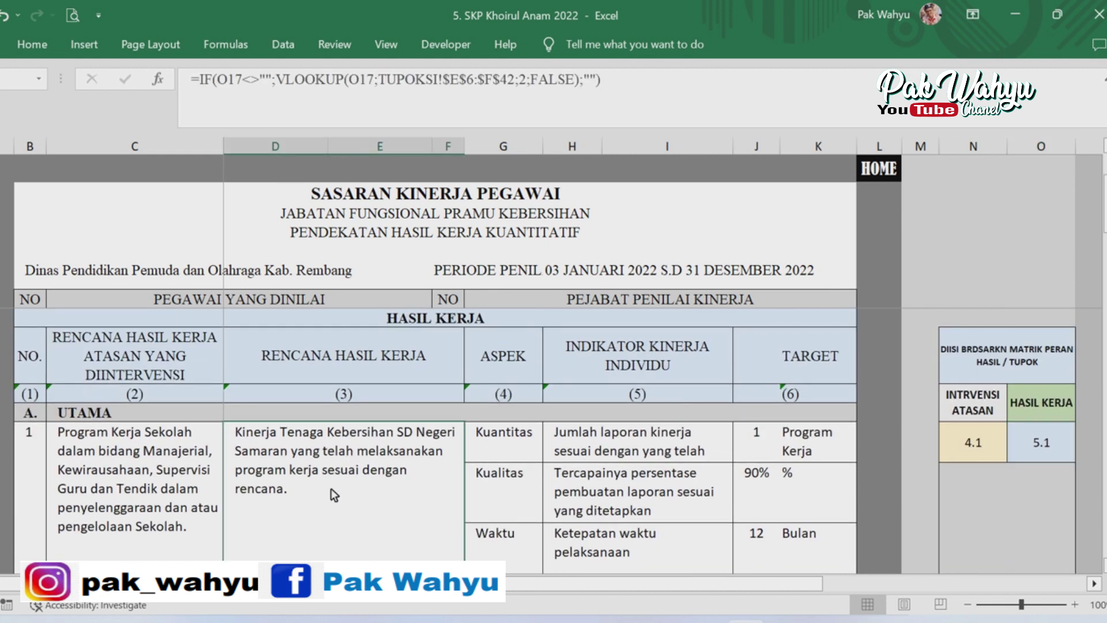
scroll(320, 494, "down", 1)
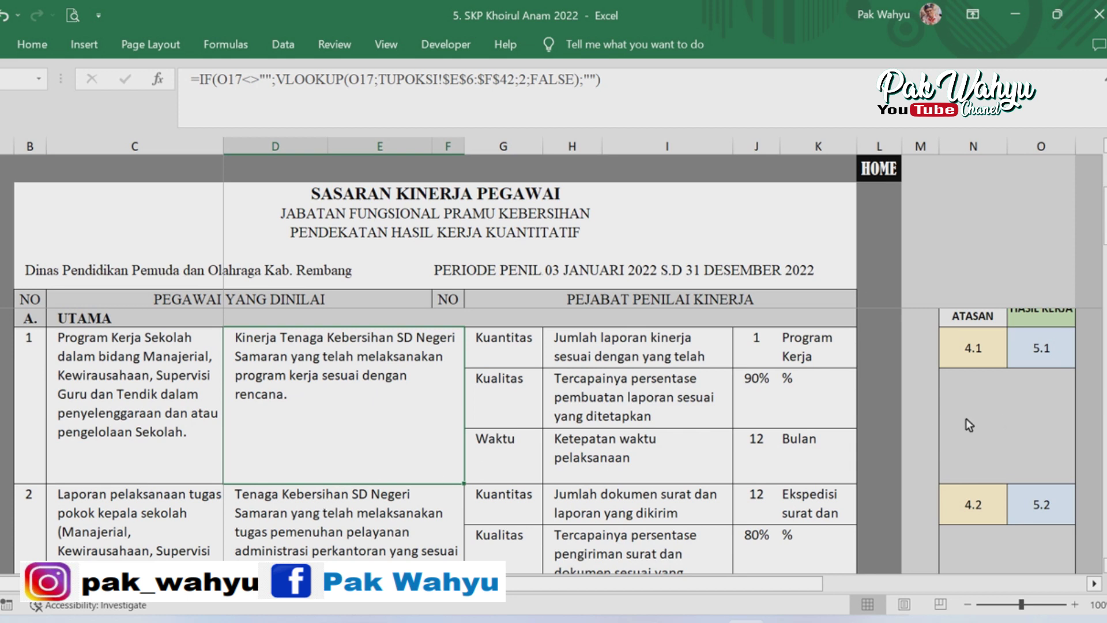
scroll(324, 478, "down", 1)
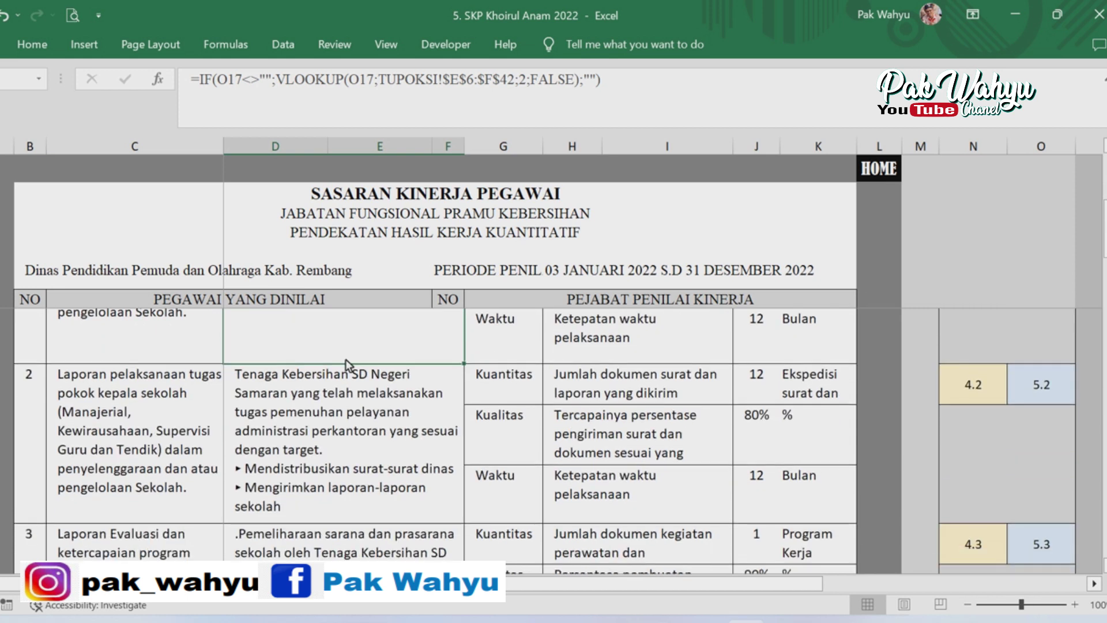
left_click(315, 447)
scroll(314, 455, "down", 1)
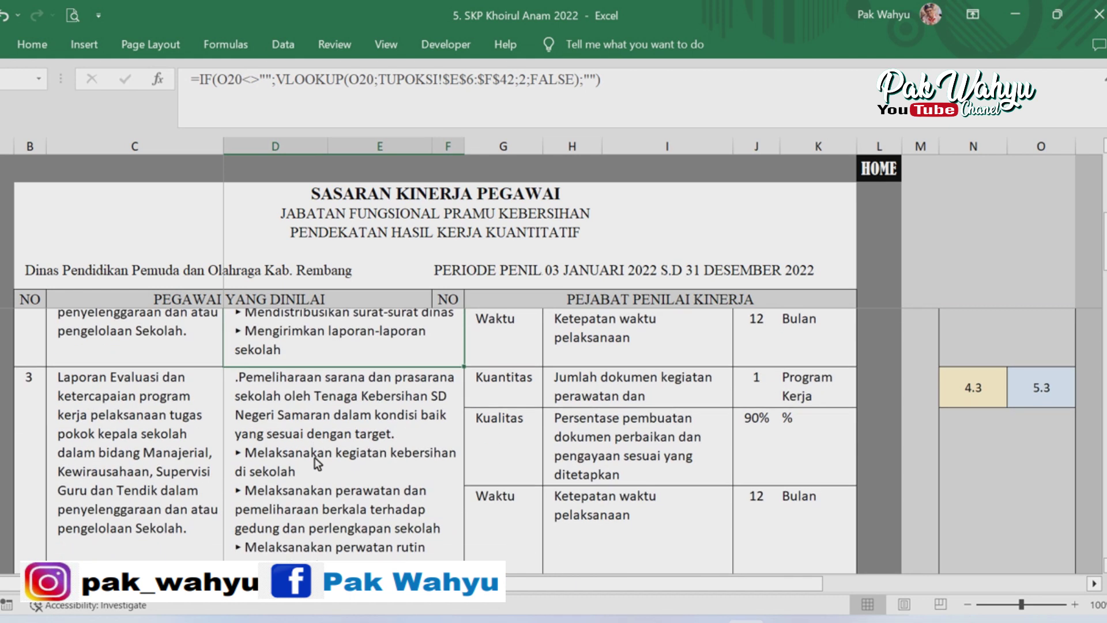
left_click(318, 438)
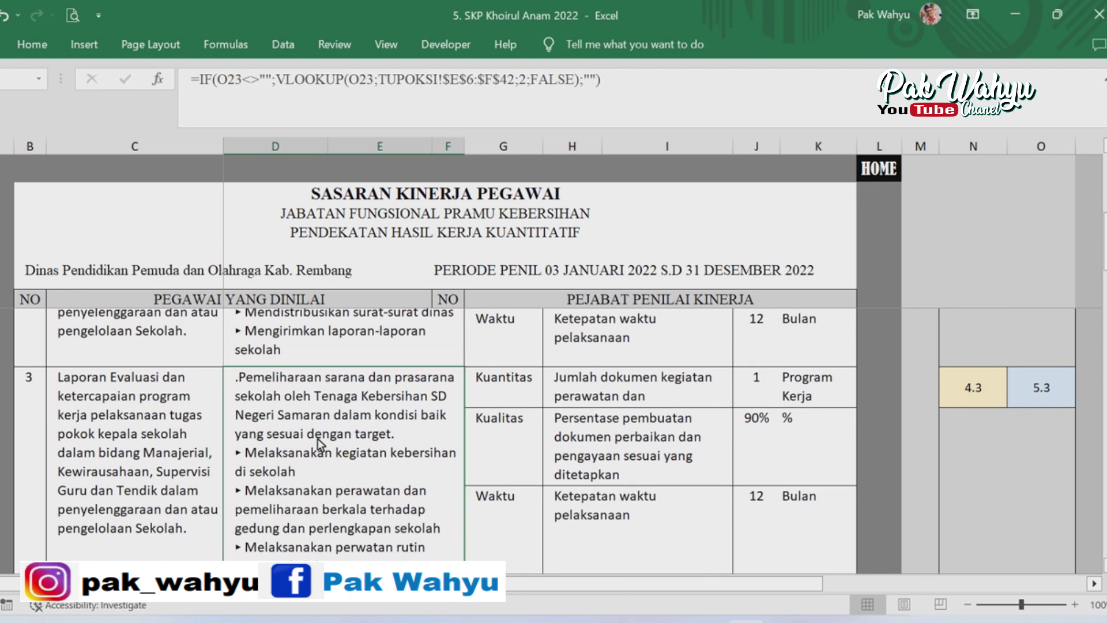
scroll(317, 438, "down", 1)
scroll(319, 438, "down", 1)
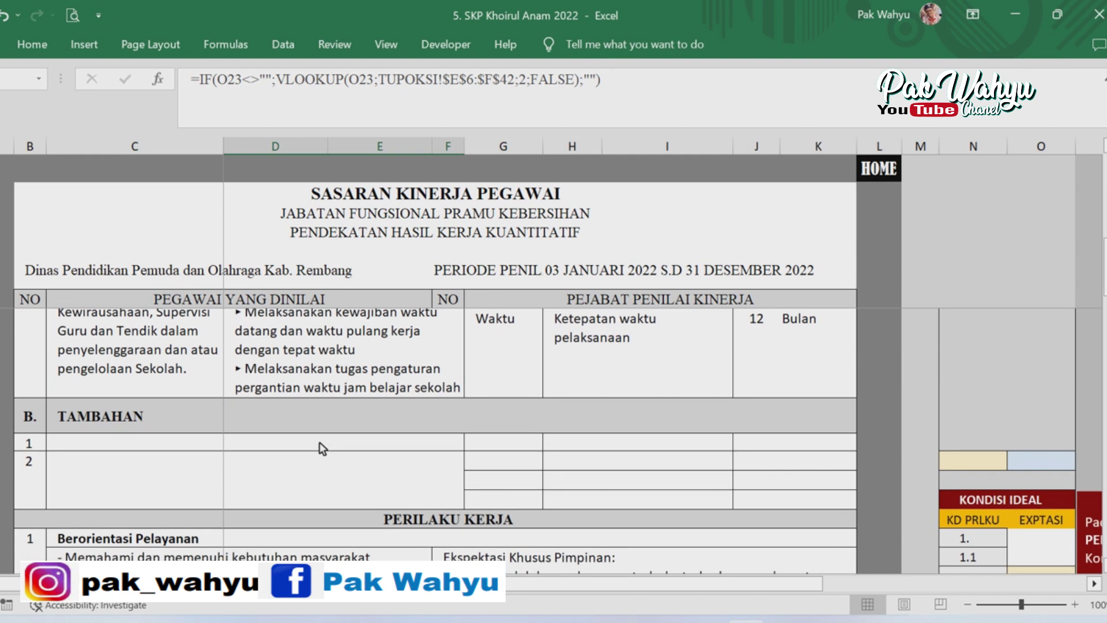
left_click(350, 355)
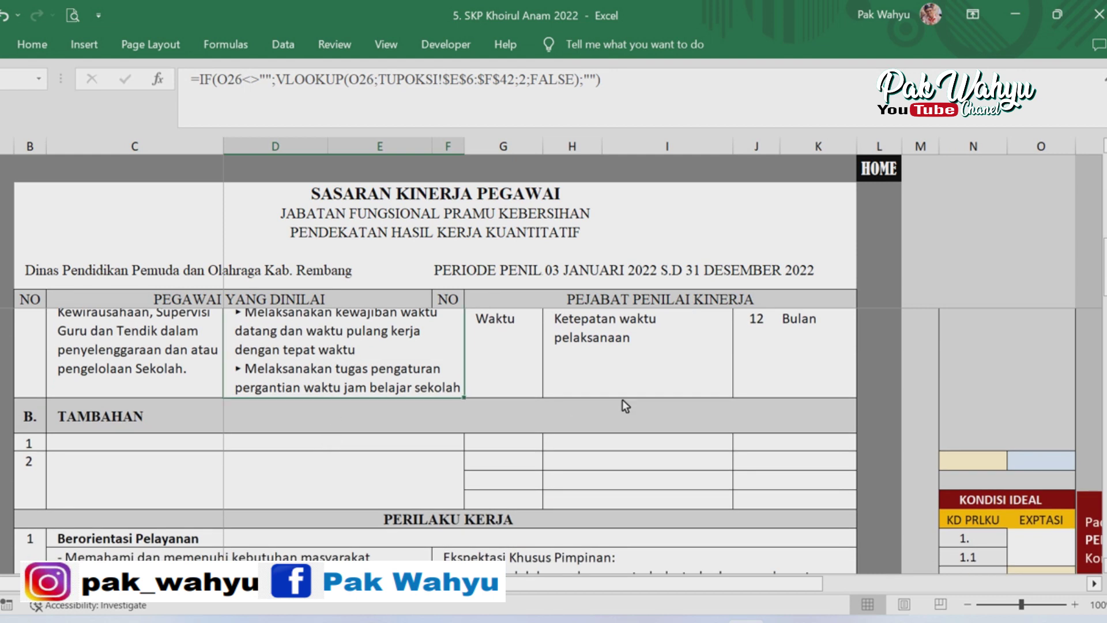
scroll(626, 405, "up", 1)
scroll(655, 403, "up", 1)
scroll(655, 403, "up", 1)
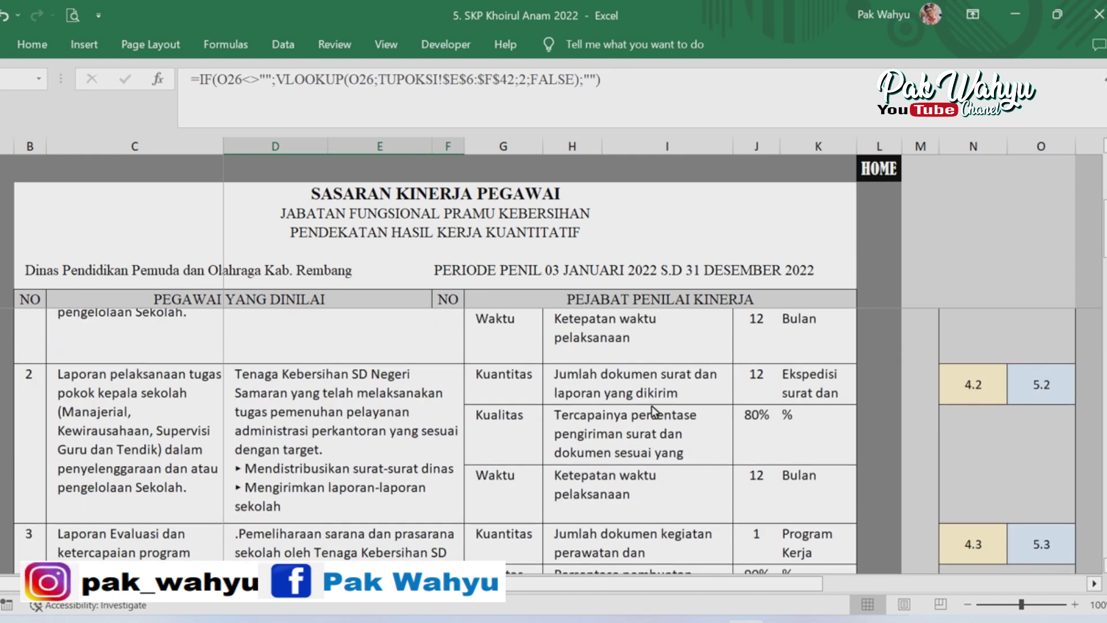
scroll(652, 406, "up", 1)
scroll(652, 403, "up", 1)
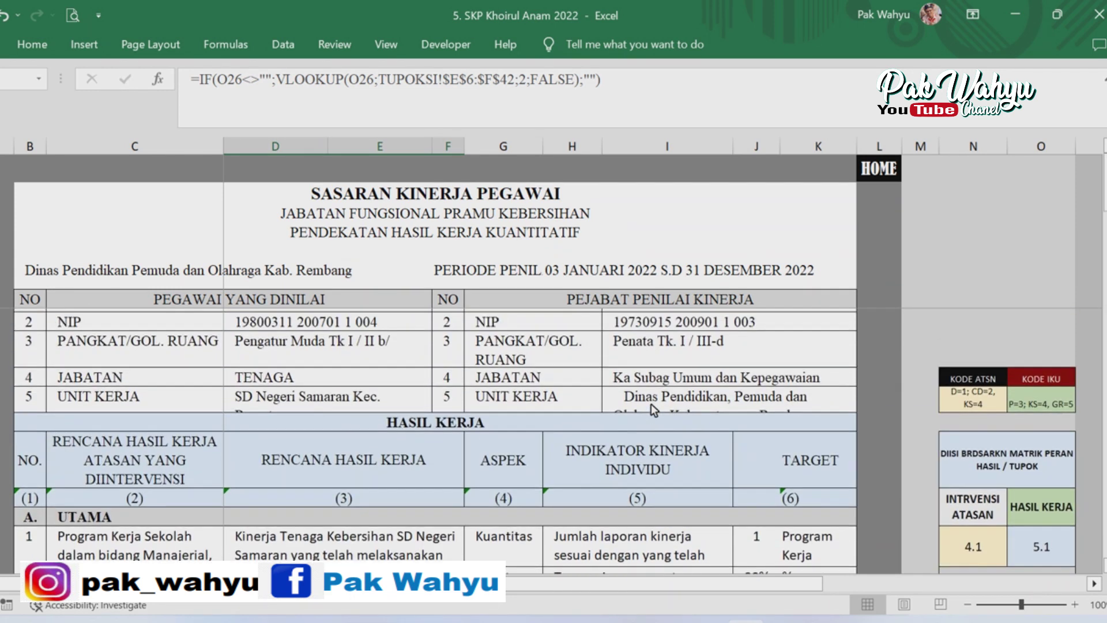
scroll(652, 404, "down", 2)
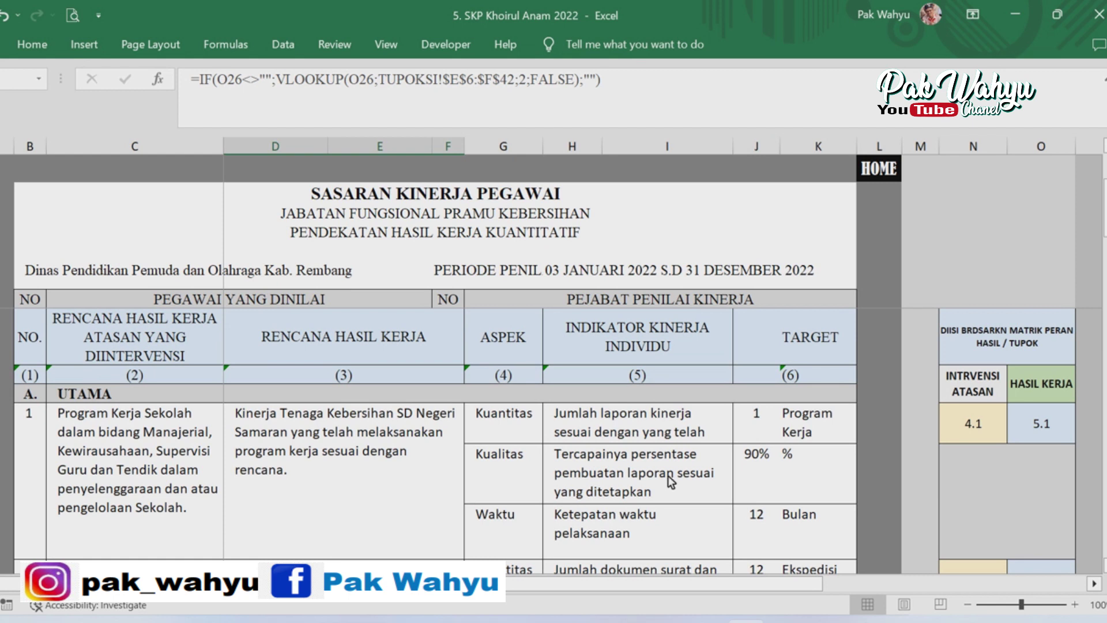
- Heighten the first Kuantitas row to fit its text, then check the 90% and 12 Bulan targets
left_click_drag(5, 443, 5, 467)
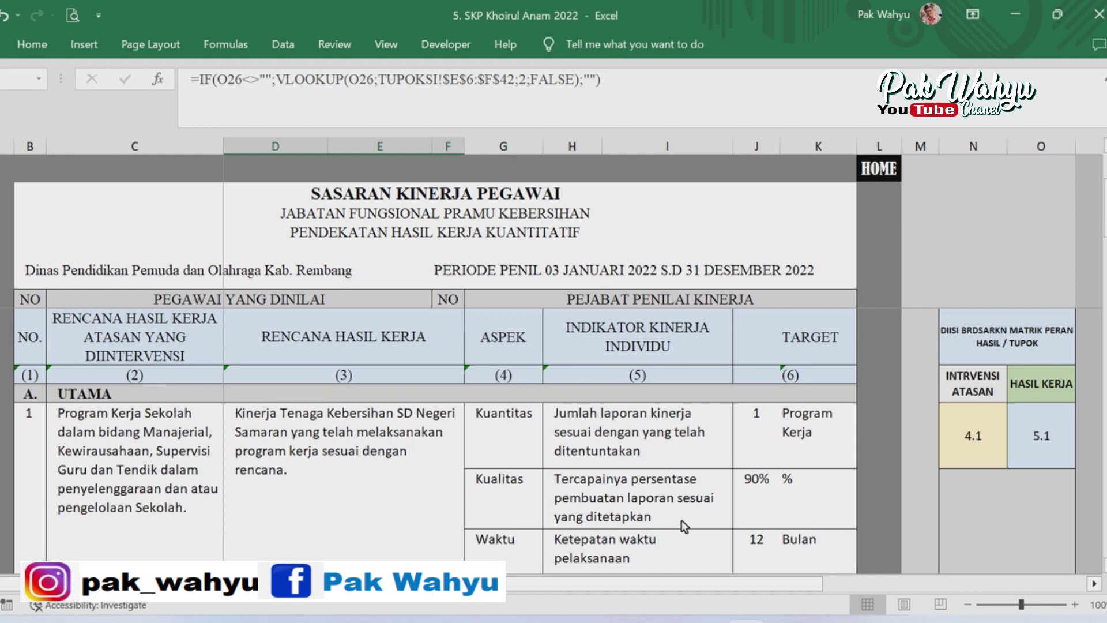
scroll(680, 516, "down", 1)
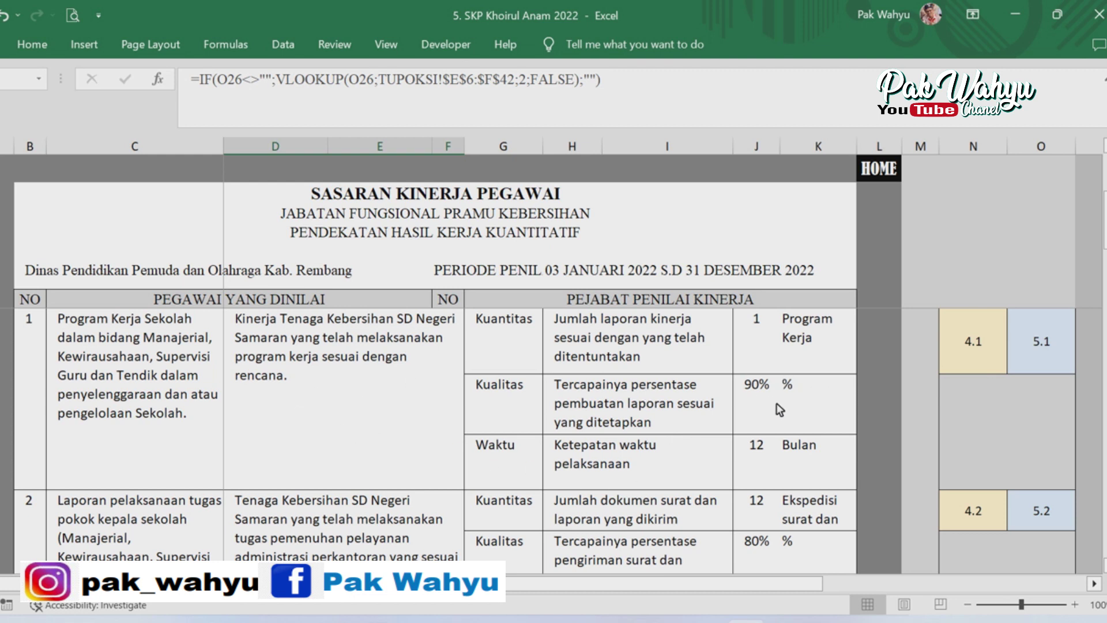
left_click(758, 407)
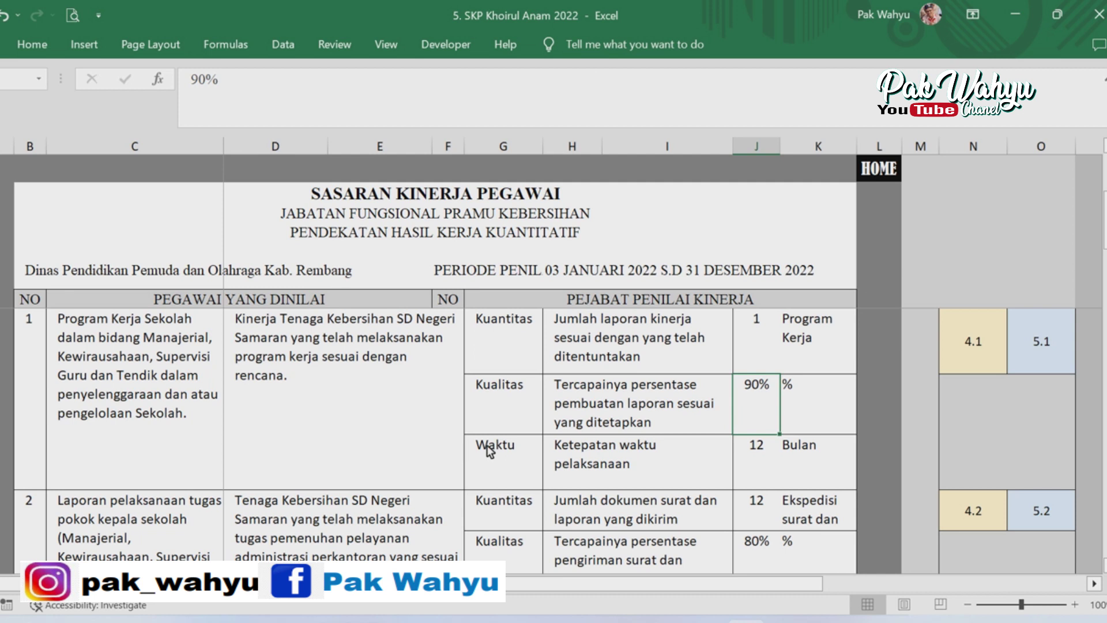
left_click(762, 458)
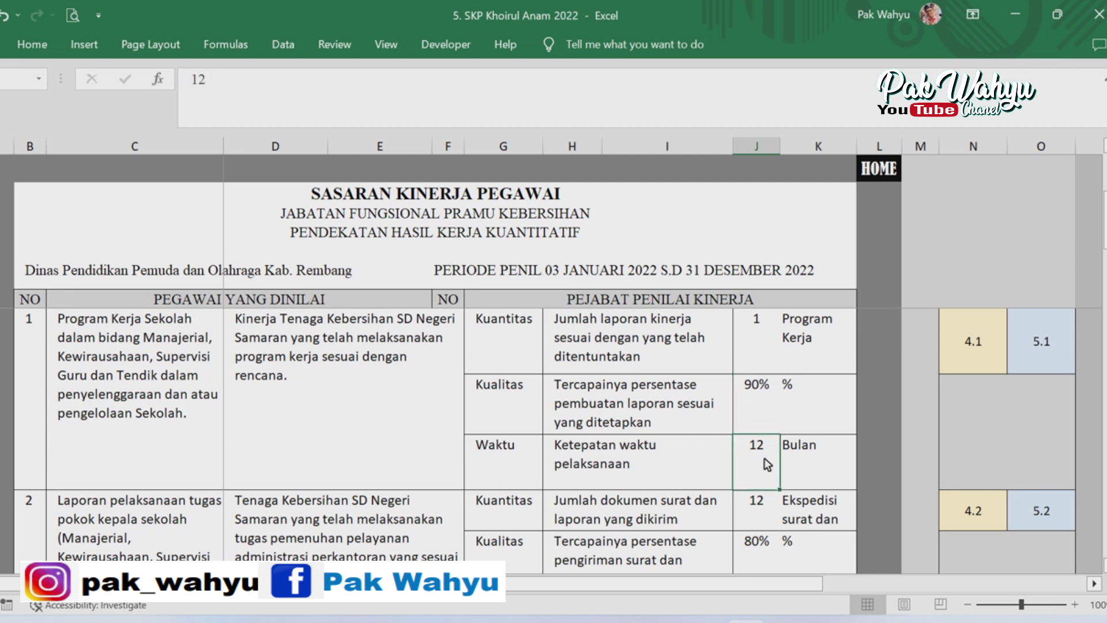
- Try editing the 90% Kualitas target, then undo the mistaken 9000% entry
scroll(496, 449, "down", 1)
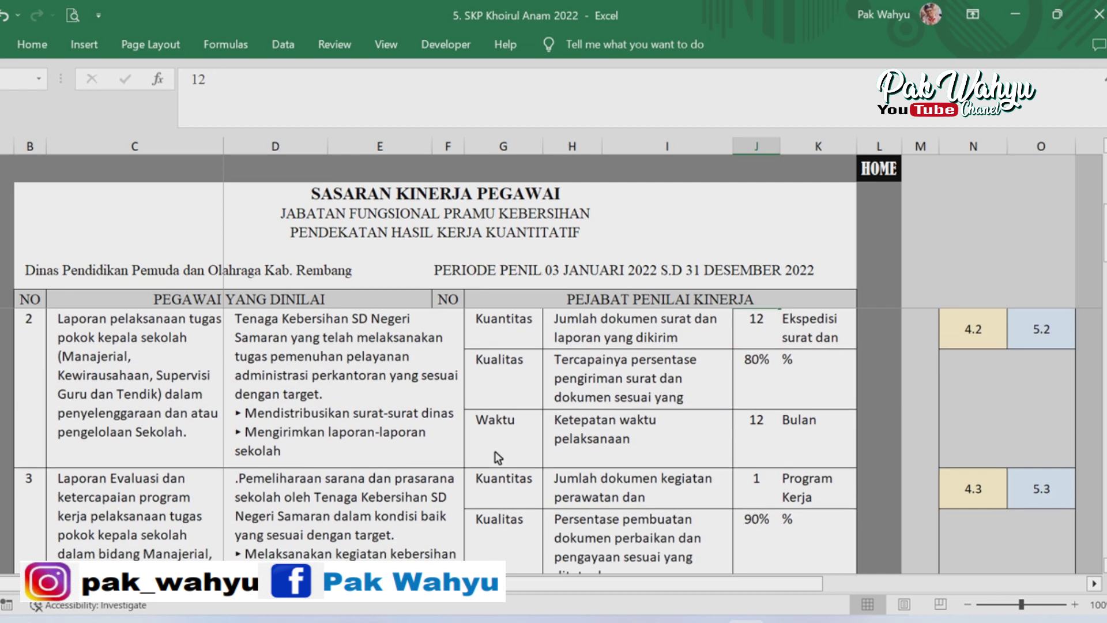
key("ctrl+z")
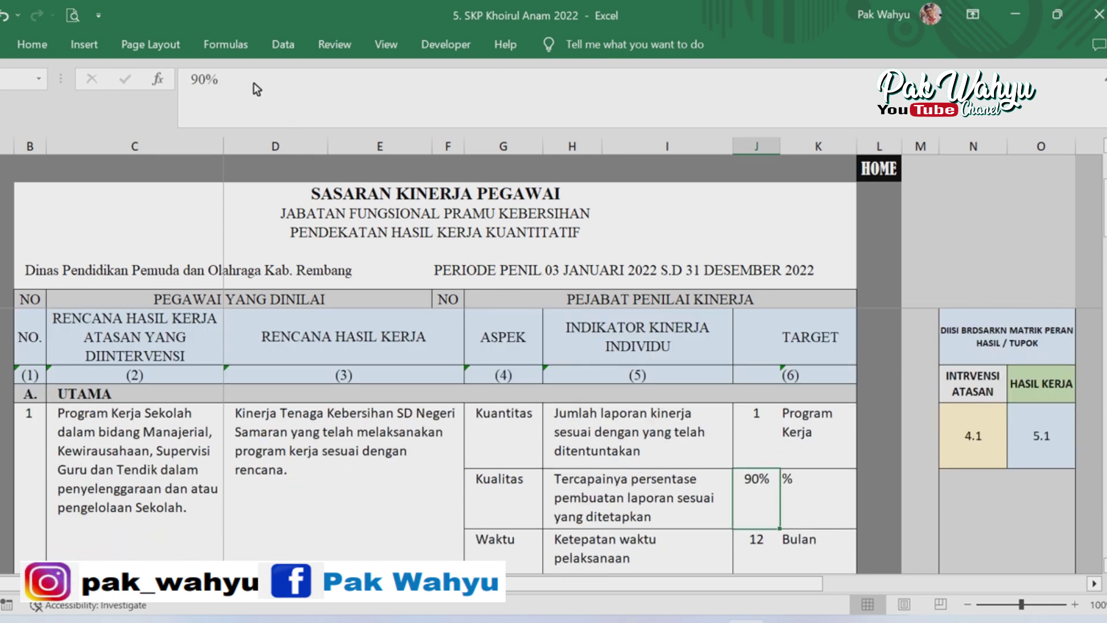
key("ctrl+z")
key("BackSpace")
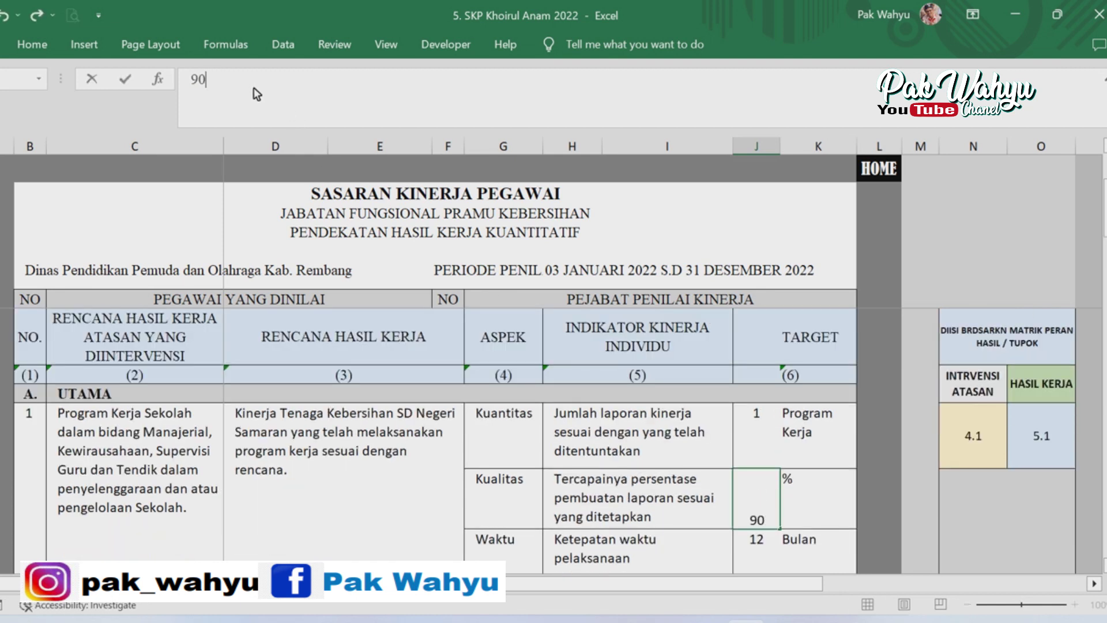
key("Tab")
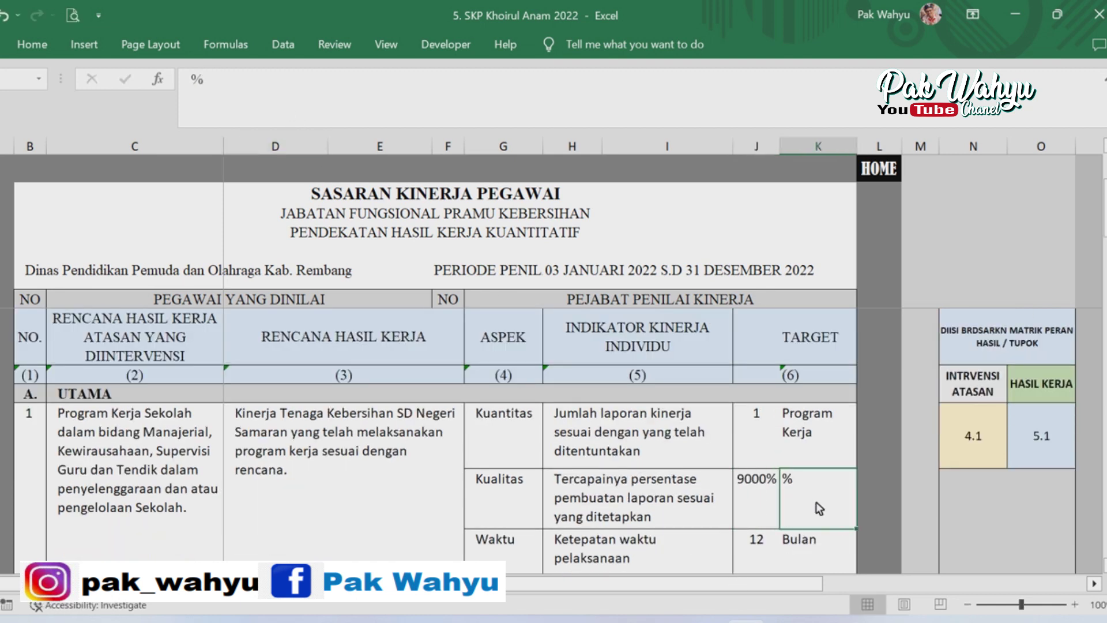
scroll(815, 499, "down", 1)
left_click(757, 404)
key("Left")
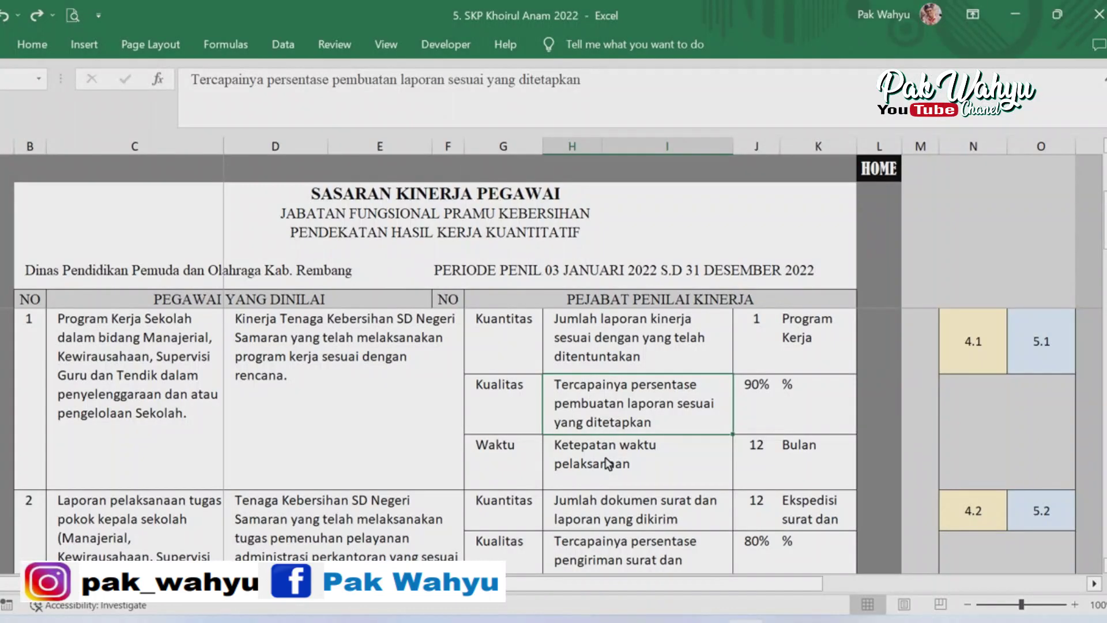
scroll(604, 458, "down", 3)
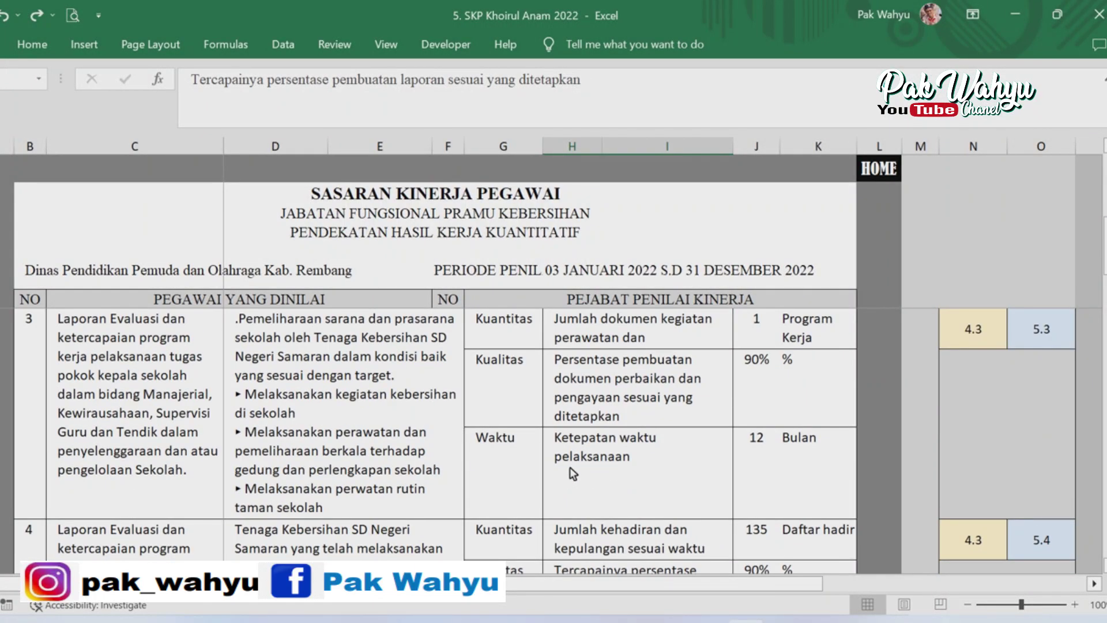
scroll(571, 468, "down", 5)
scroll(573, 476, "up", 1)
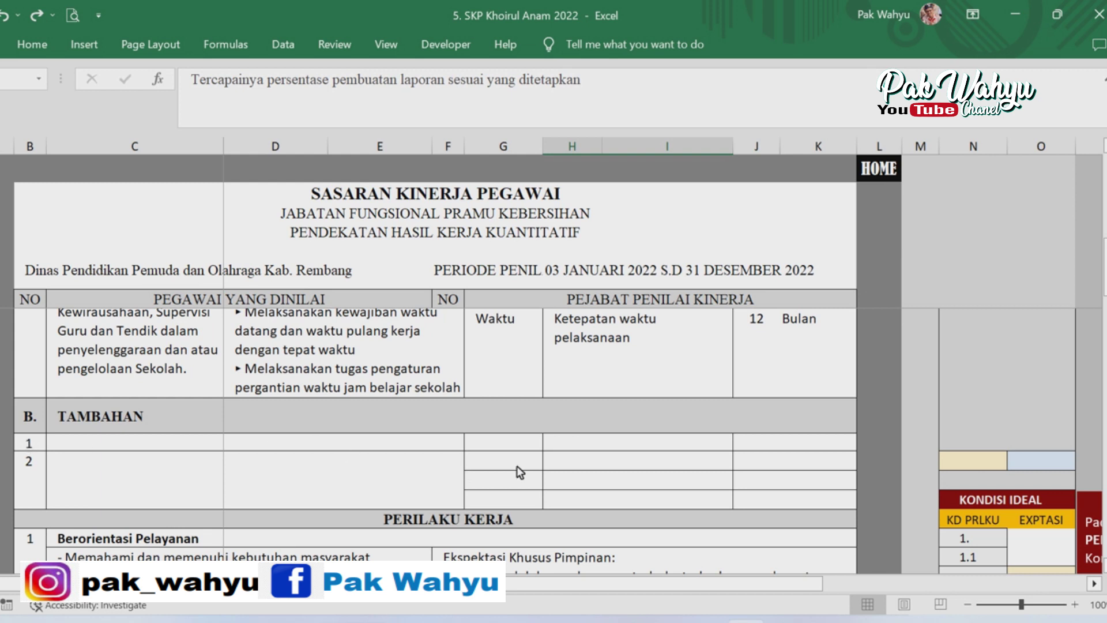
- Scroll through the Perilaku Kerja rows and check the formula behind the Akuntabel behaviour
scroll(666, 465, "down", 1)
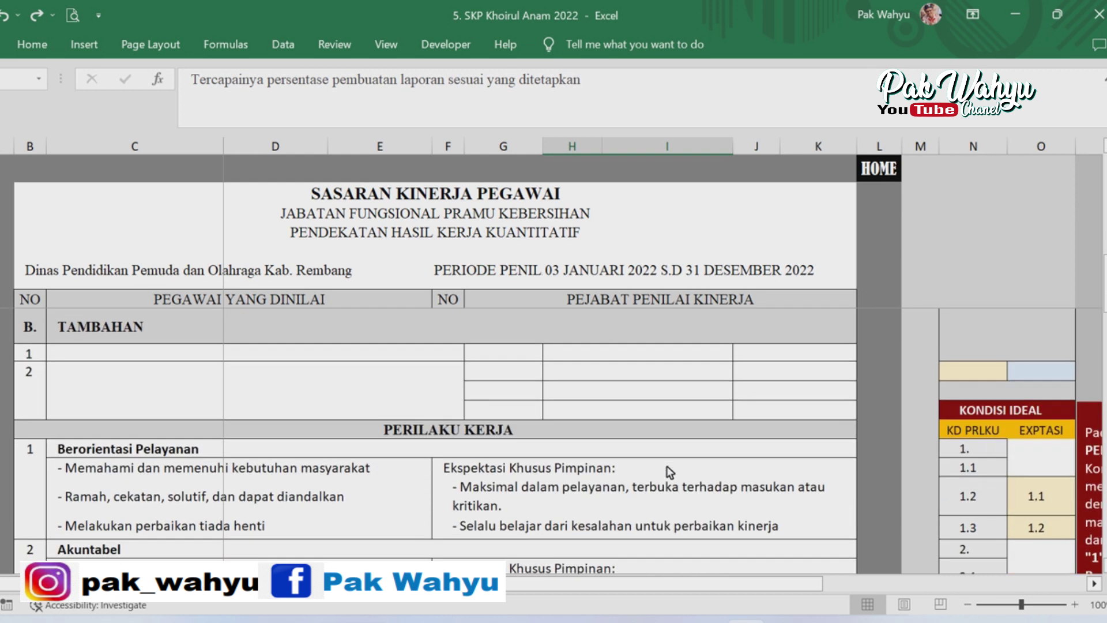
scroll(667, 469, "down", 1)
scroll(670, 472, "down", 1)
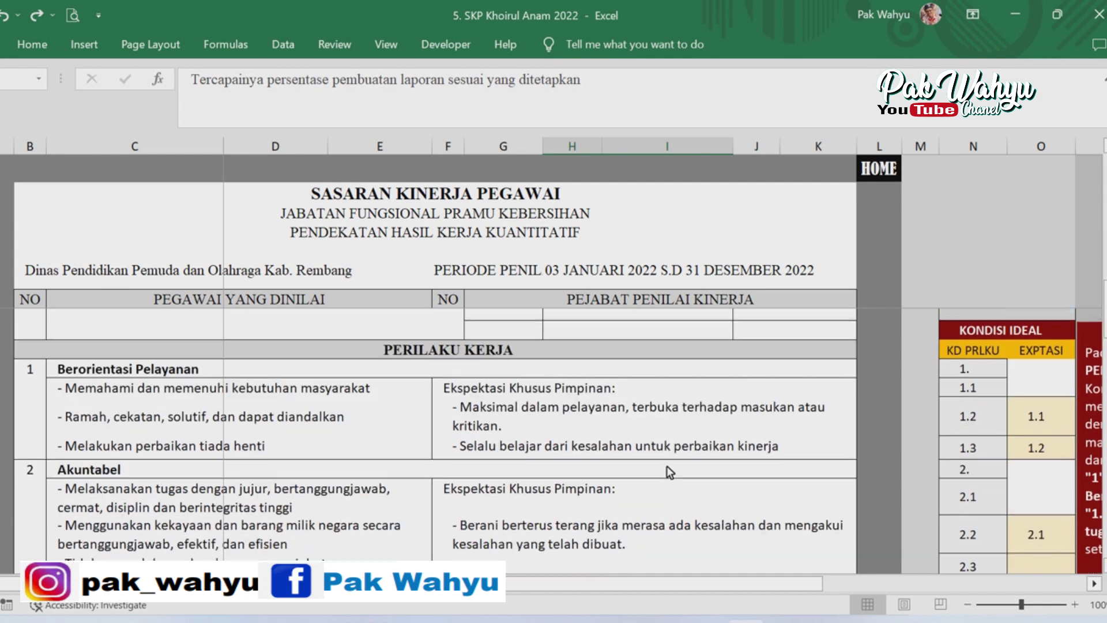
scroll(669, 472, "down", 2)
scroll(669, 472, "down", 2)
scroll(670, 471, "down", 1)
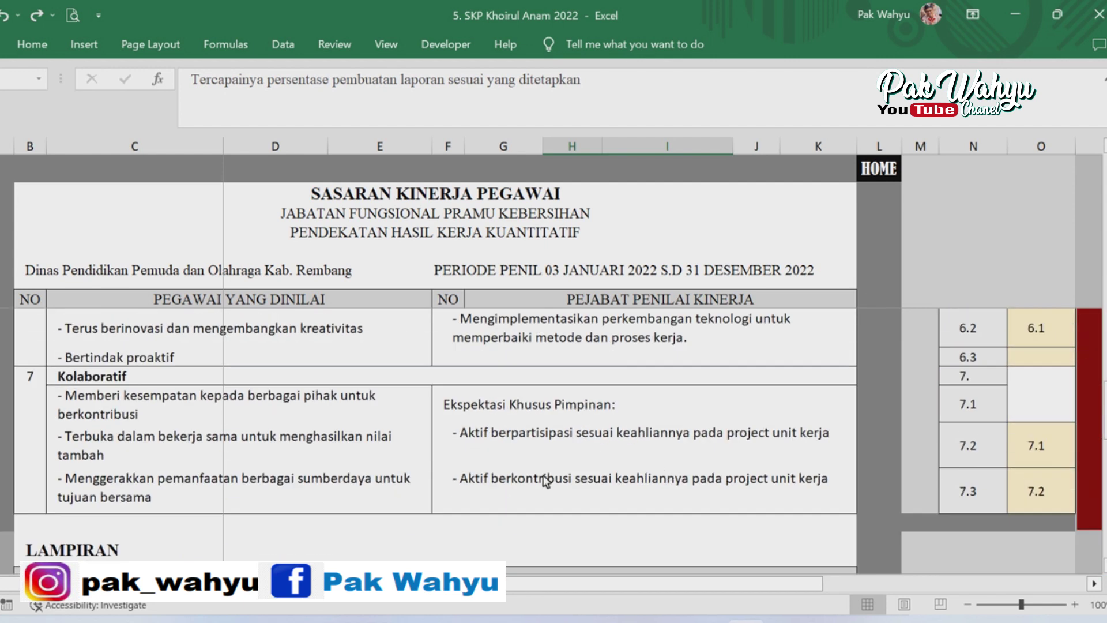
scroll(420, 468, "up", 4)
scroll(418, 466, "up", 3)
scroll(419, 466, "up", 2)
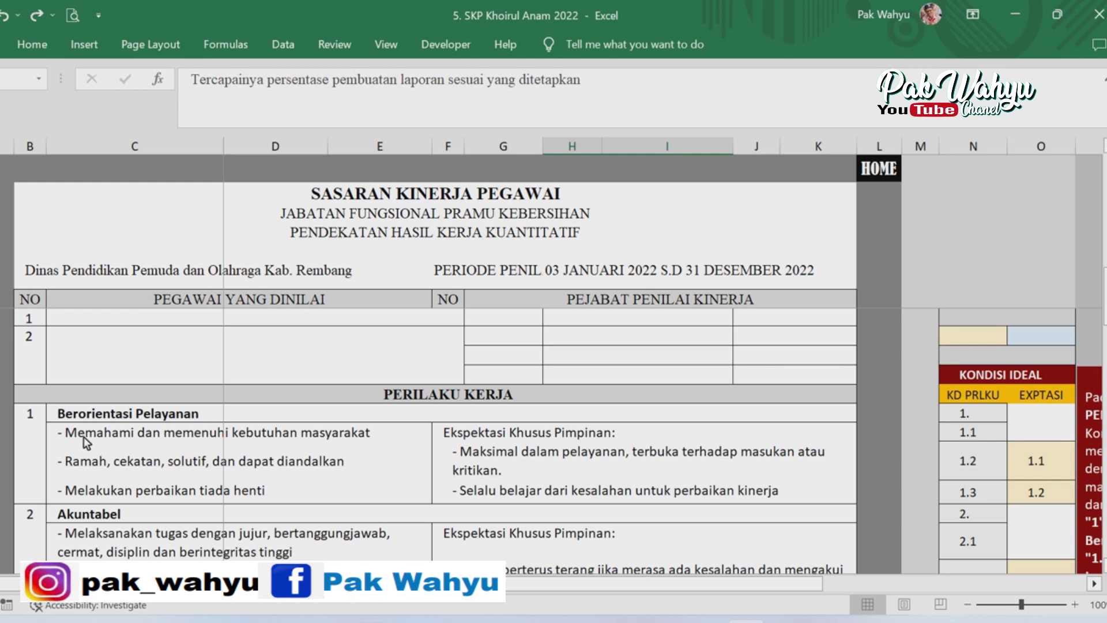
left_click(105, 515)
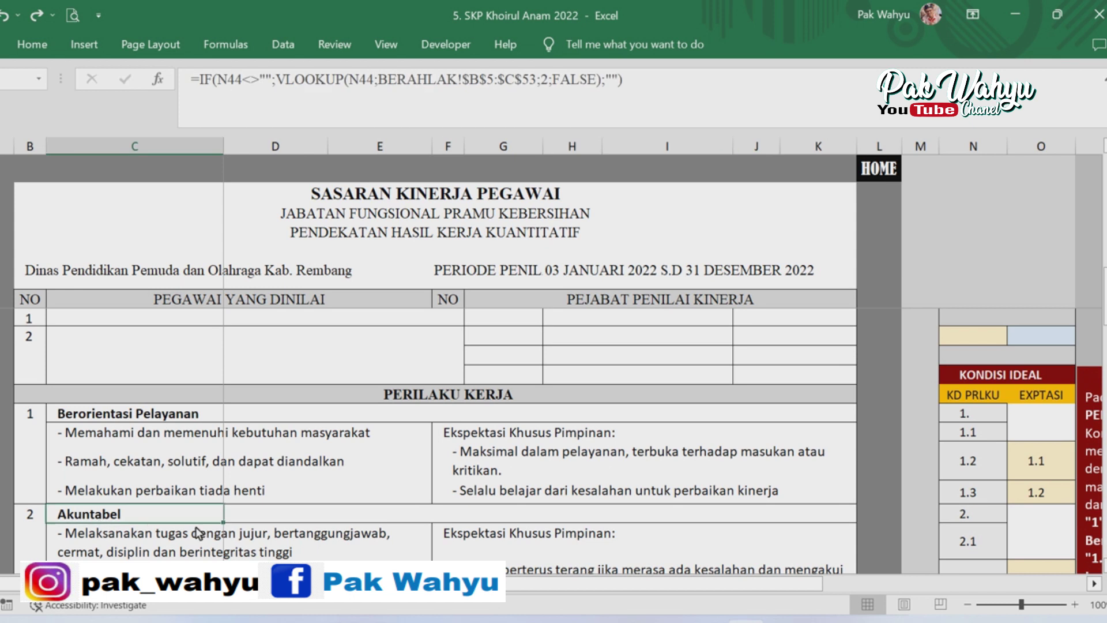
- Review the remaining Perilaku Kerja expectations and return to the HOME menu sheet
scroll(285, 532, "down", 3)
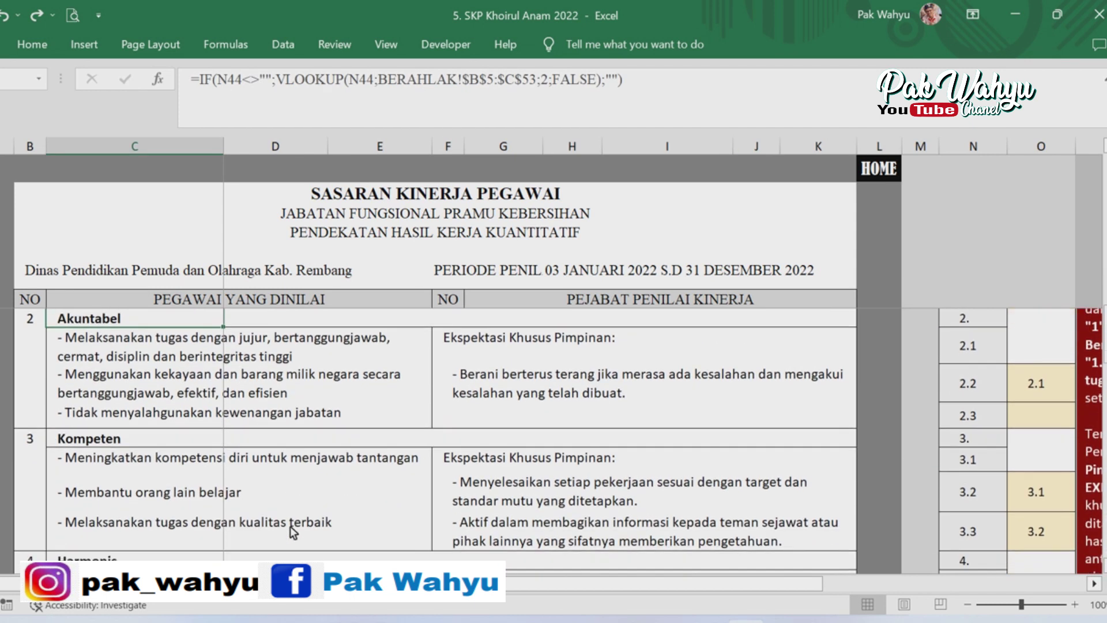
scroll(289, 526, "down", 2)
scroll(289, 526, "down", 2)
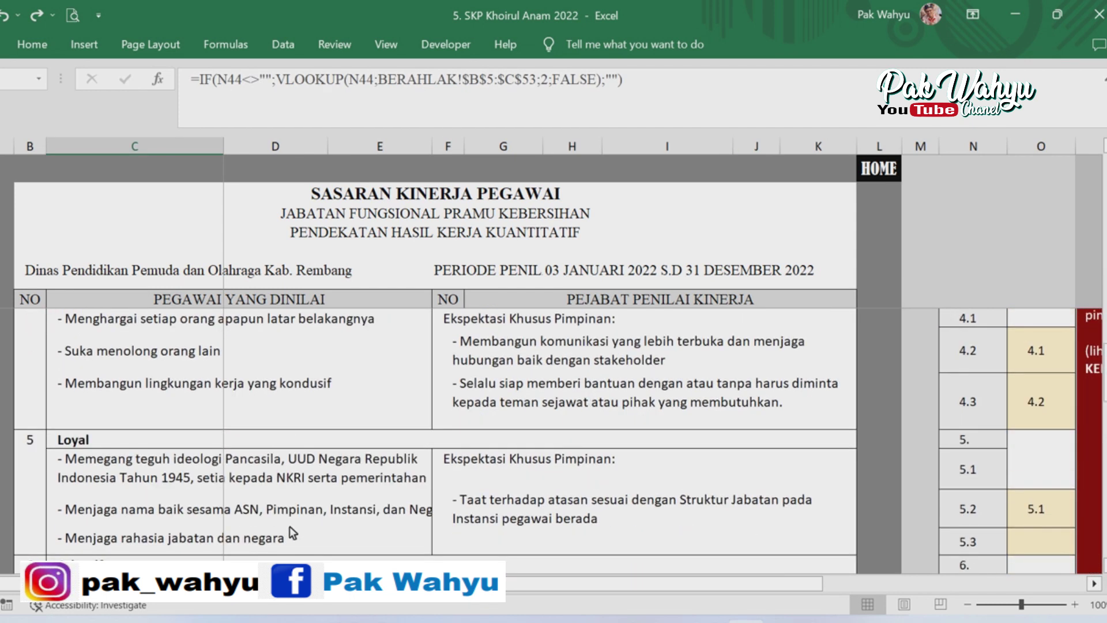
scroll(290, 526, "down", 2)
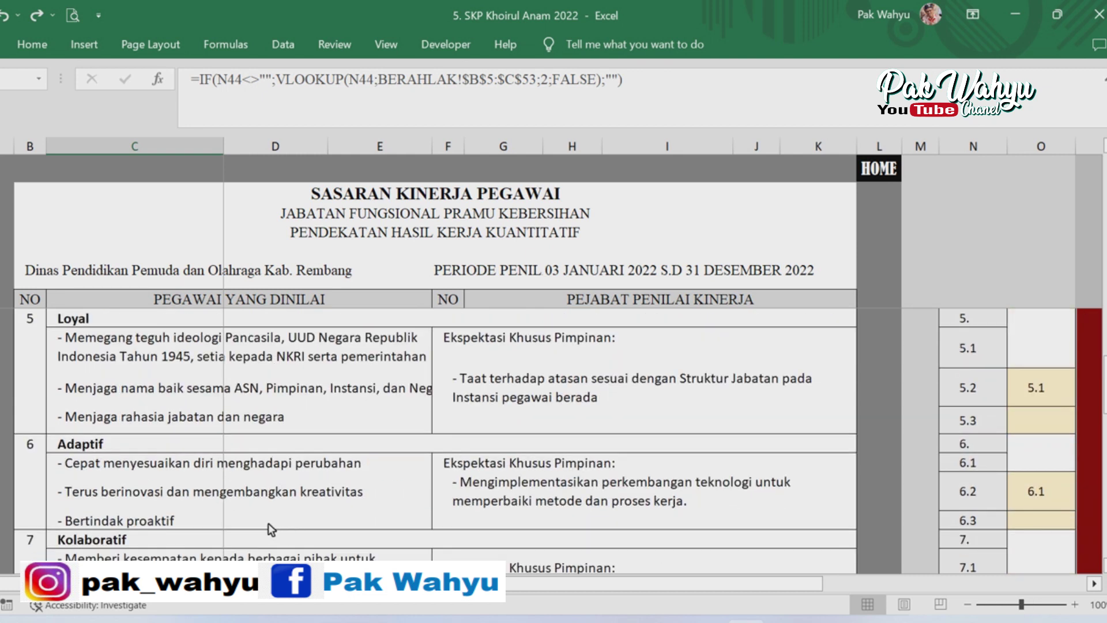
scroll(327, 502, "up", 3)
scroll(324, 500, "up", 1)
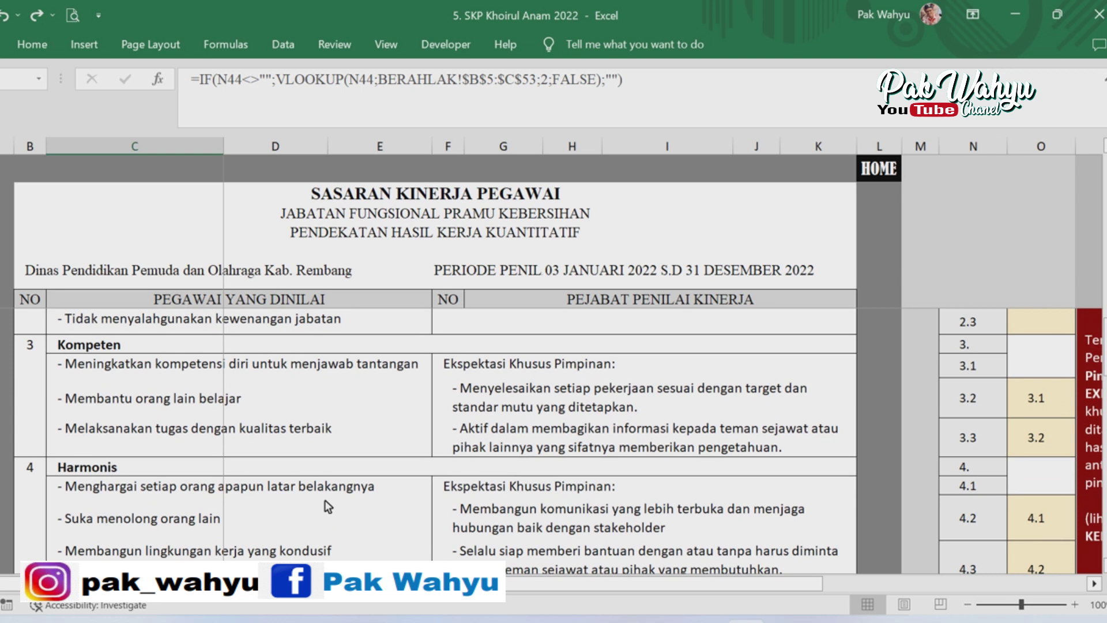
scroll(159, 478, "up", 4)
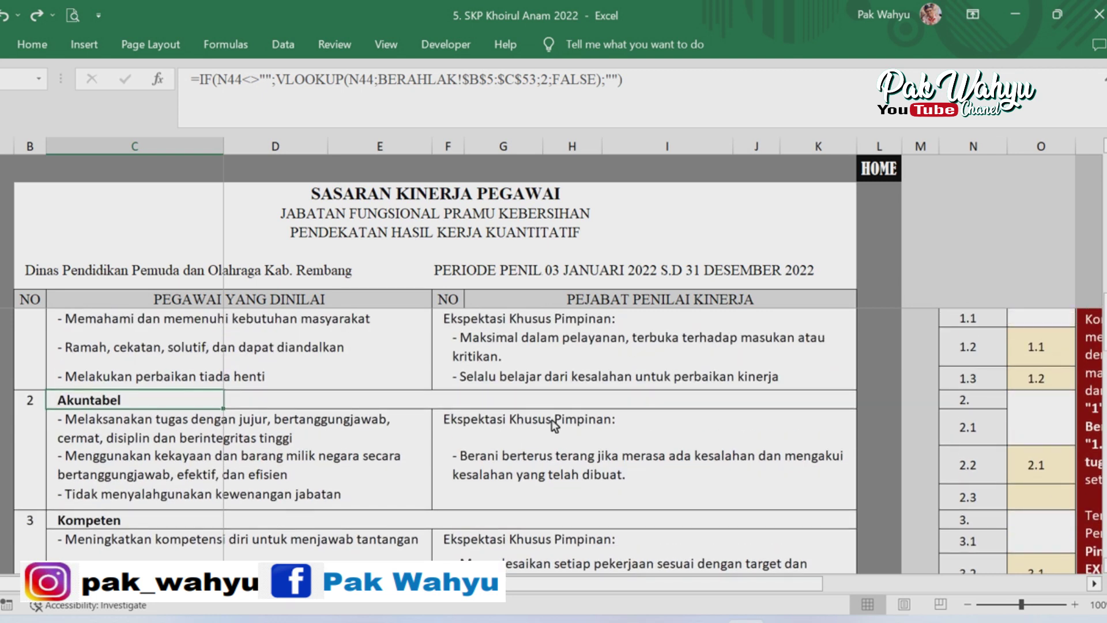
scroll(587, 407, "down", 3)
scroll(587, 407, "up", 2)
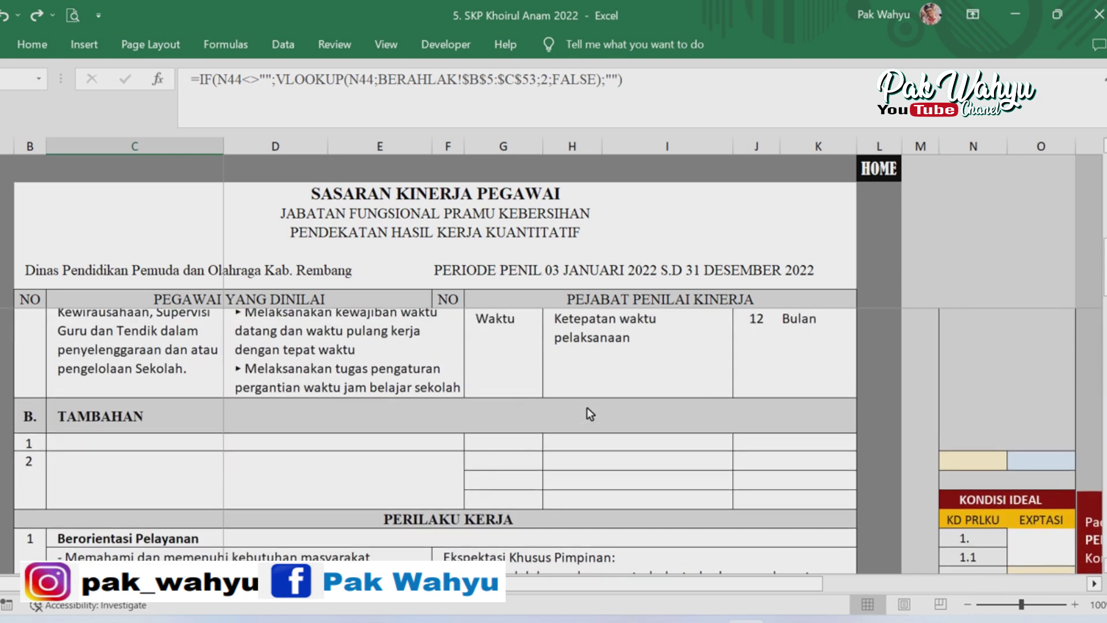
scroll(587, 407, "down", 1)
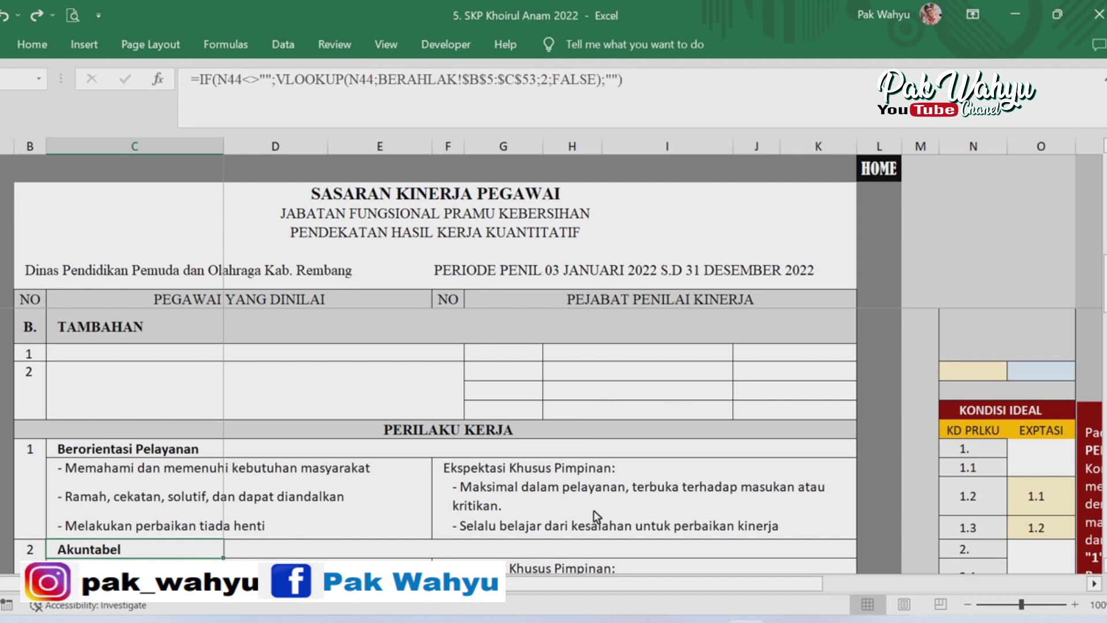
scroll(594, 511, "down", 3)
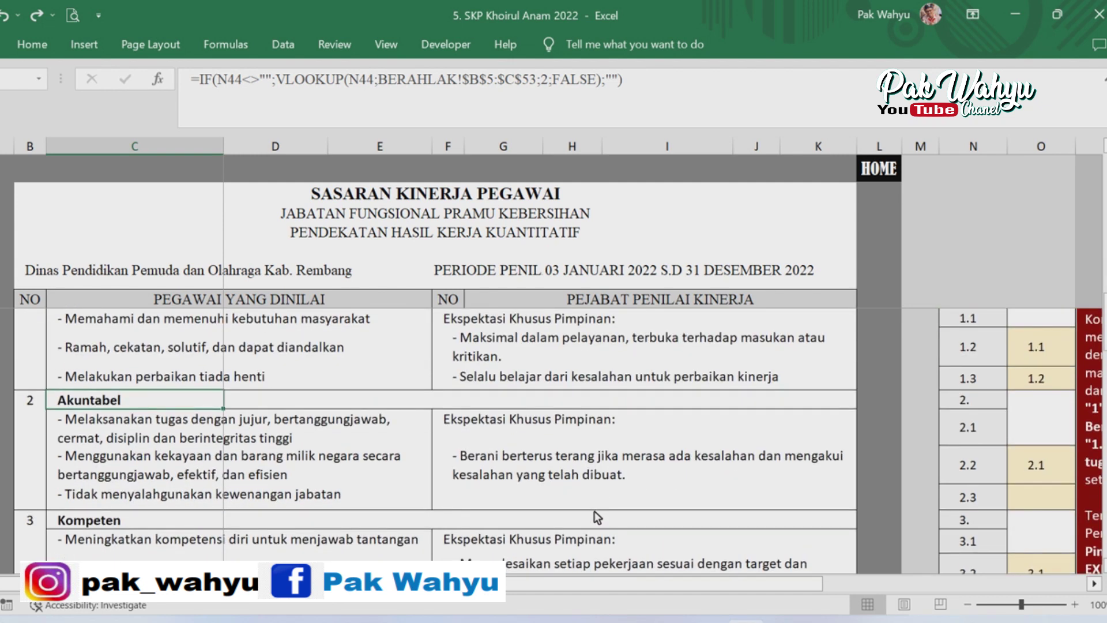
scroll(594, 511, "up", 2)
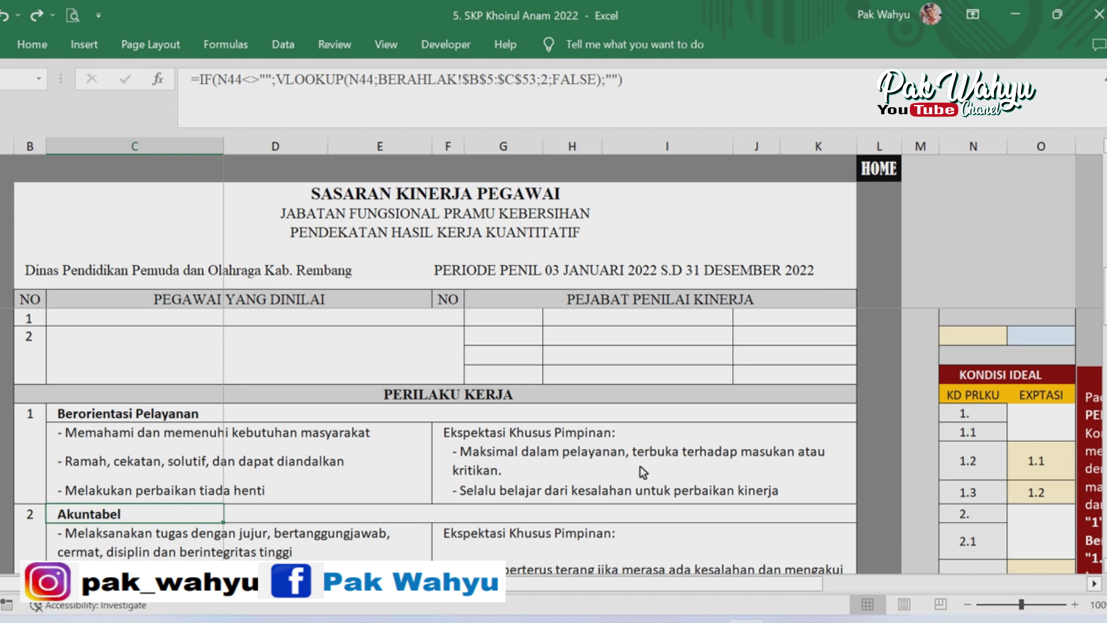
scroll(641, 486, "down", 3)
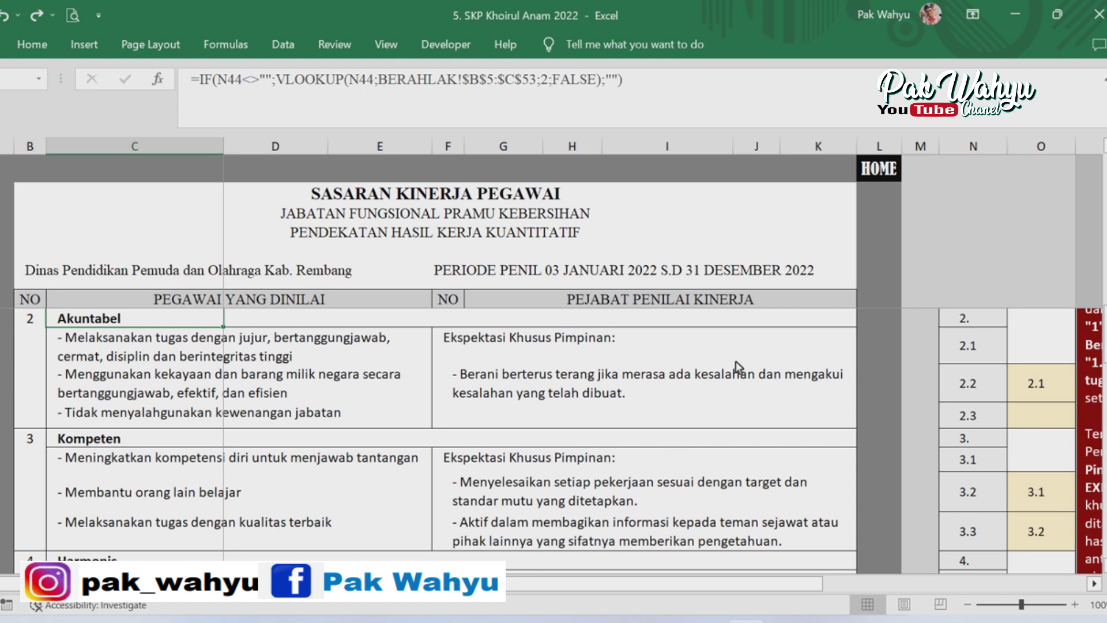
left_click(873, 177)
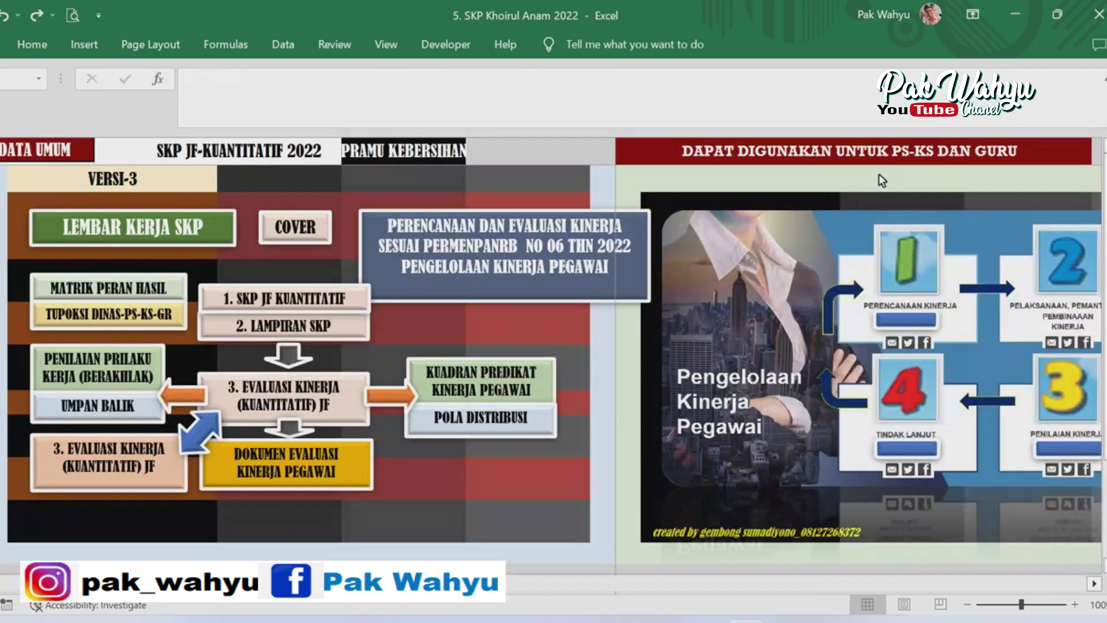
- Open 3. EVALUASI KINERJA (KUANTITATIF) JF and bring the Pramu Kebersihan Hasil Kerja table into view
left_click(309, 389)
left_click_drag(1103, 297, 1104, 586)
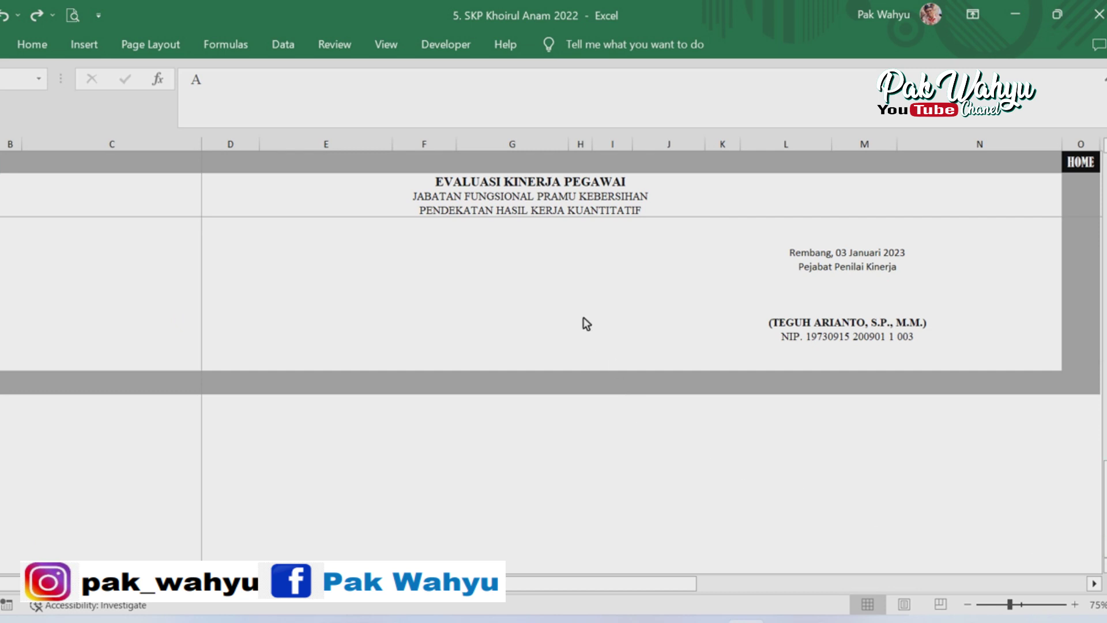
scroll(586, 323, "up", 3)
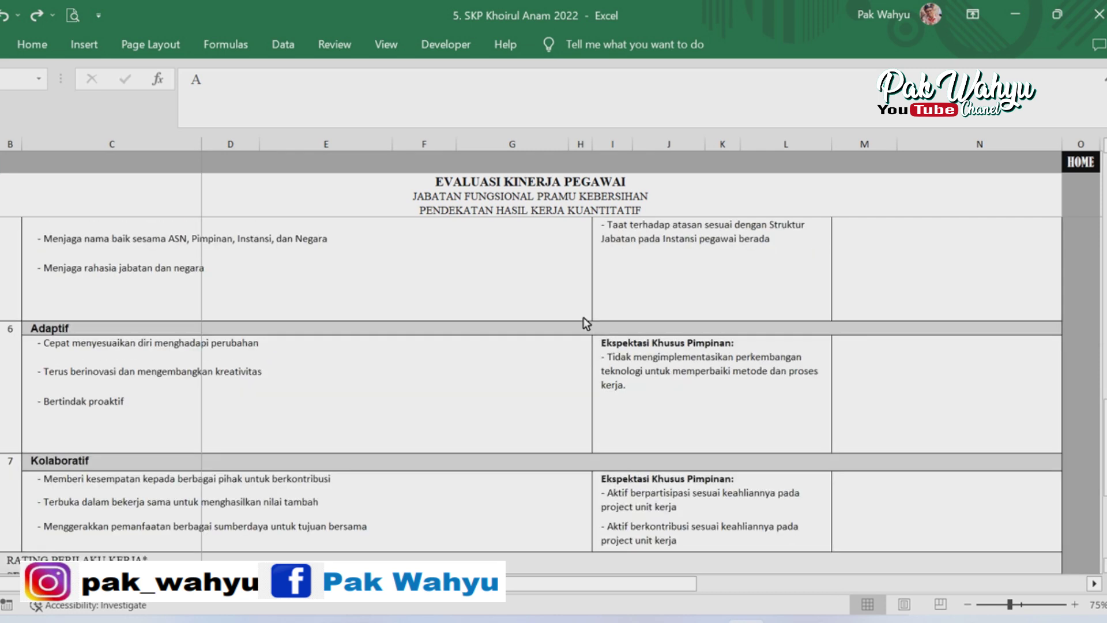
scroll(583, 318, "up", 5)
scroll(583, 317, "up", 1)
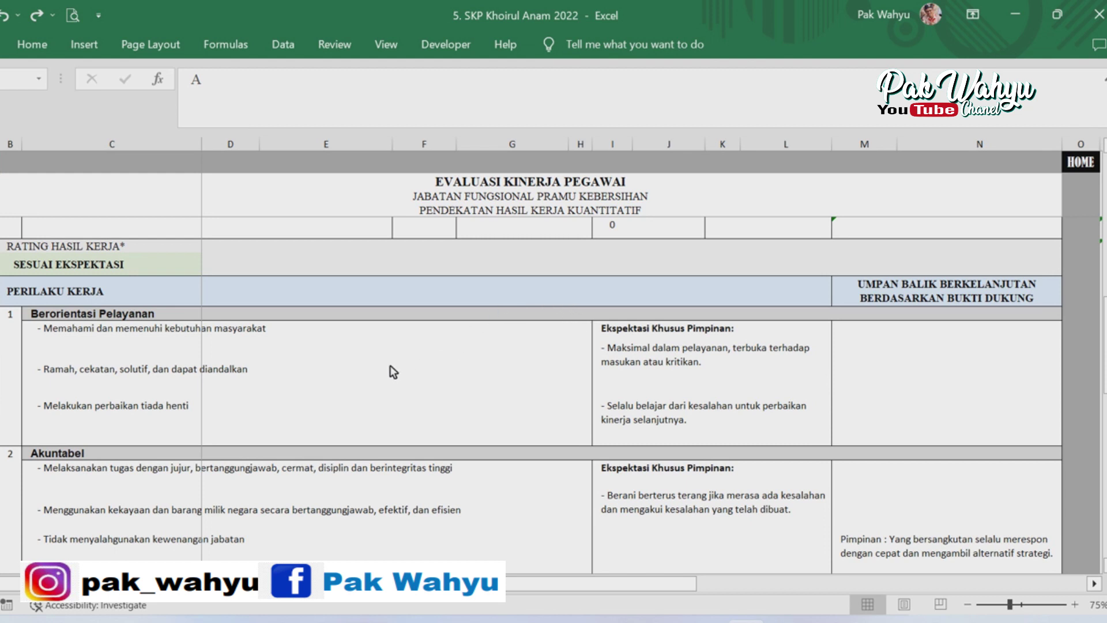
scroll(390, 365, "up", 5)
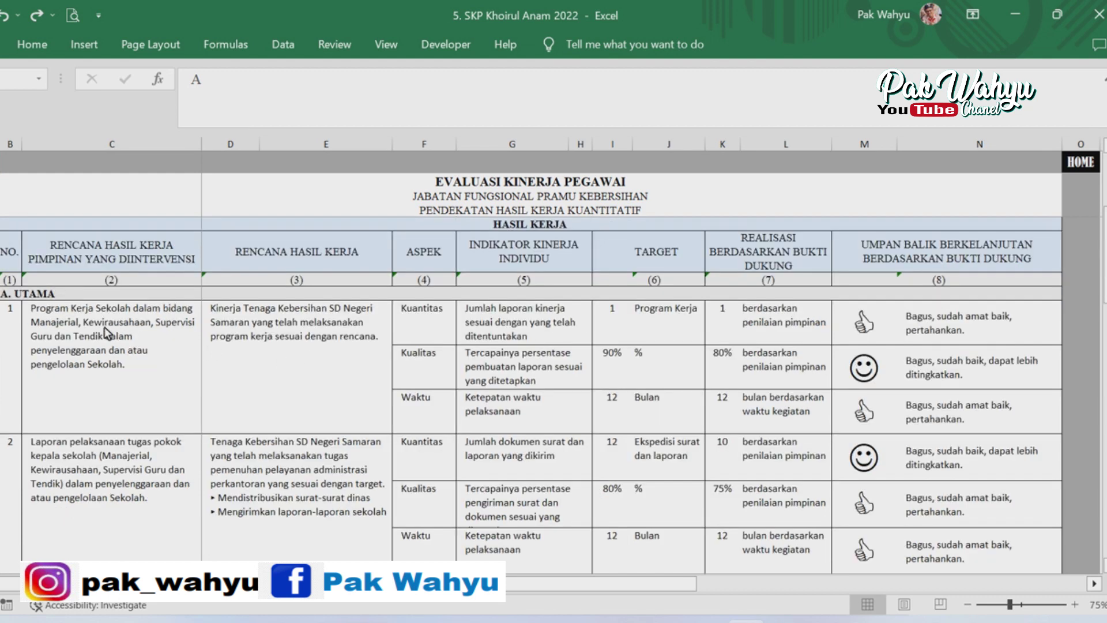
scroll(911, 237, "down", 1)
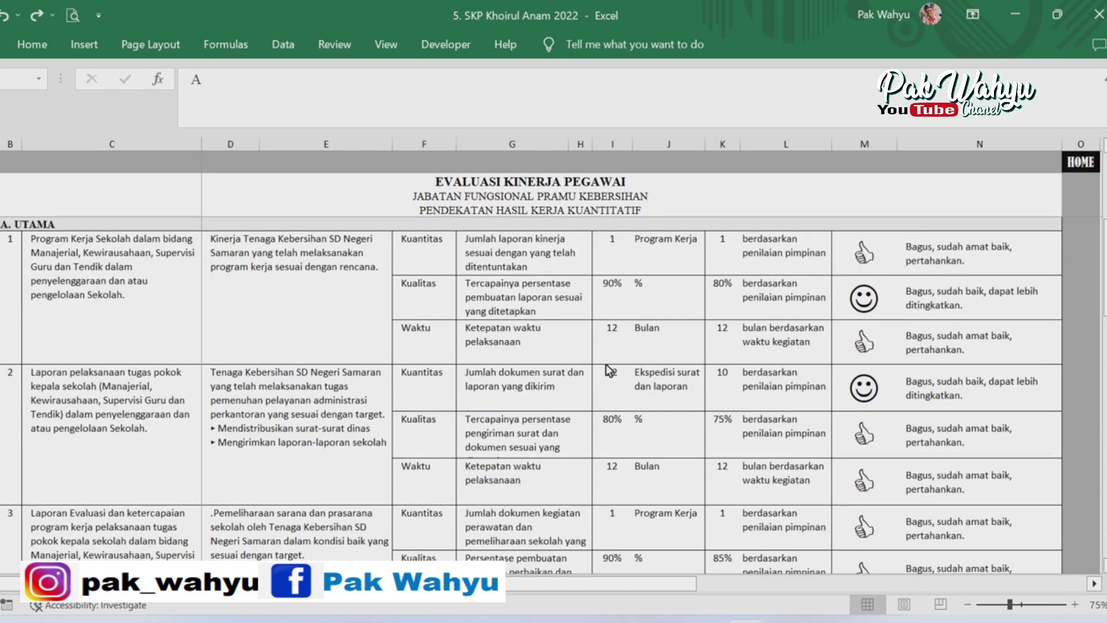
scroll(785, 358, "up", 1)
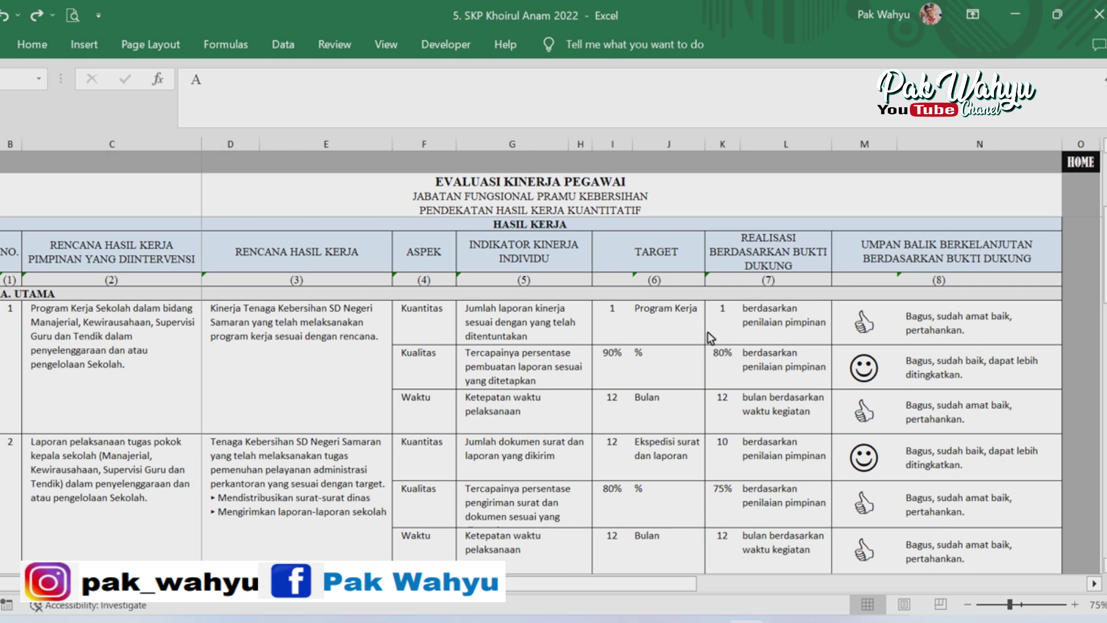
left_click(730, 323)
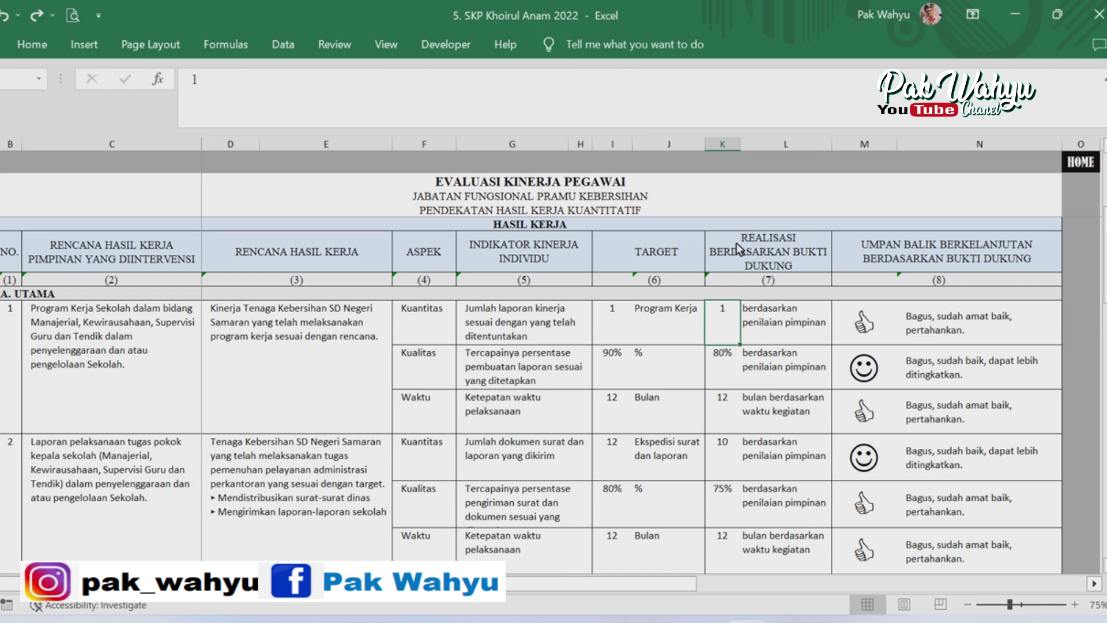
left_click(764, 263)
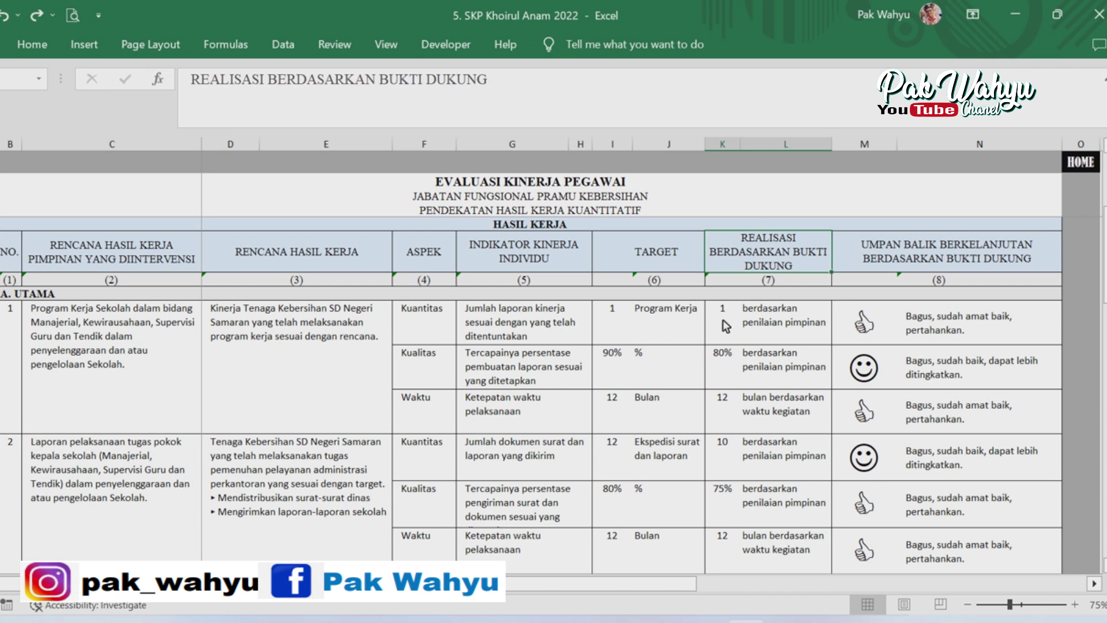
left_click(863, 321)
left_click_drag(687, 583, 785, 582)
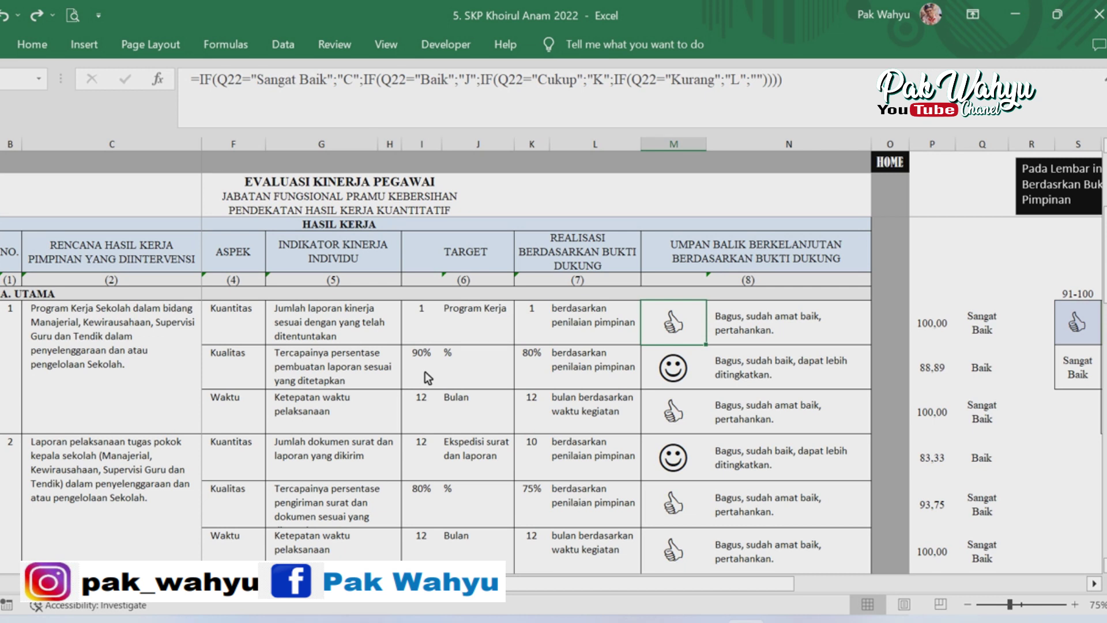
left_click(536, 370)
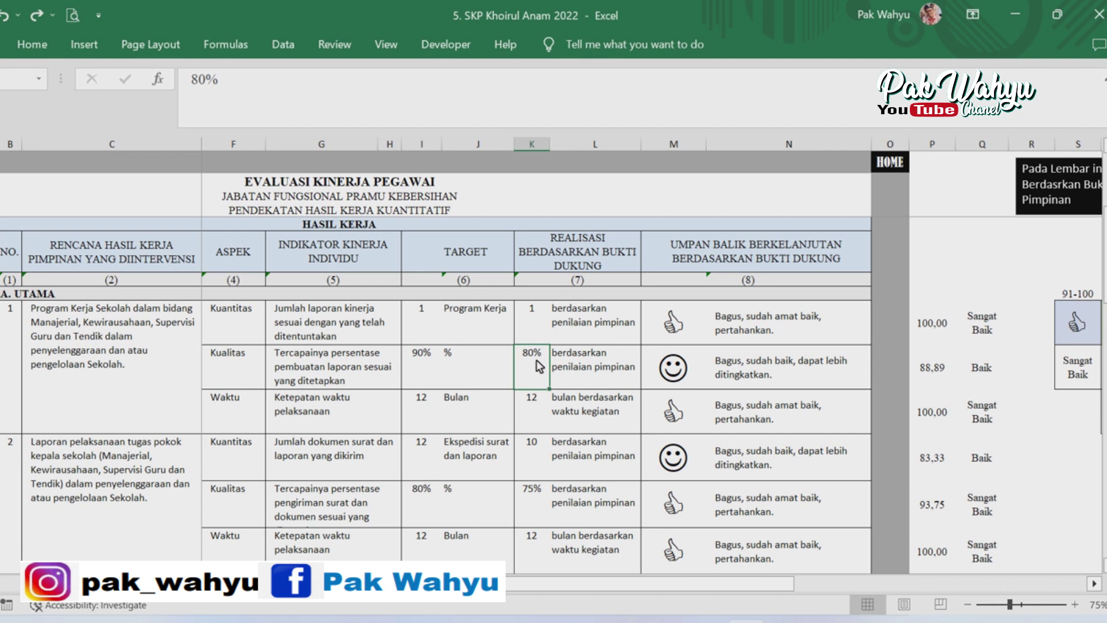
left_click(936, 383)
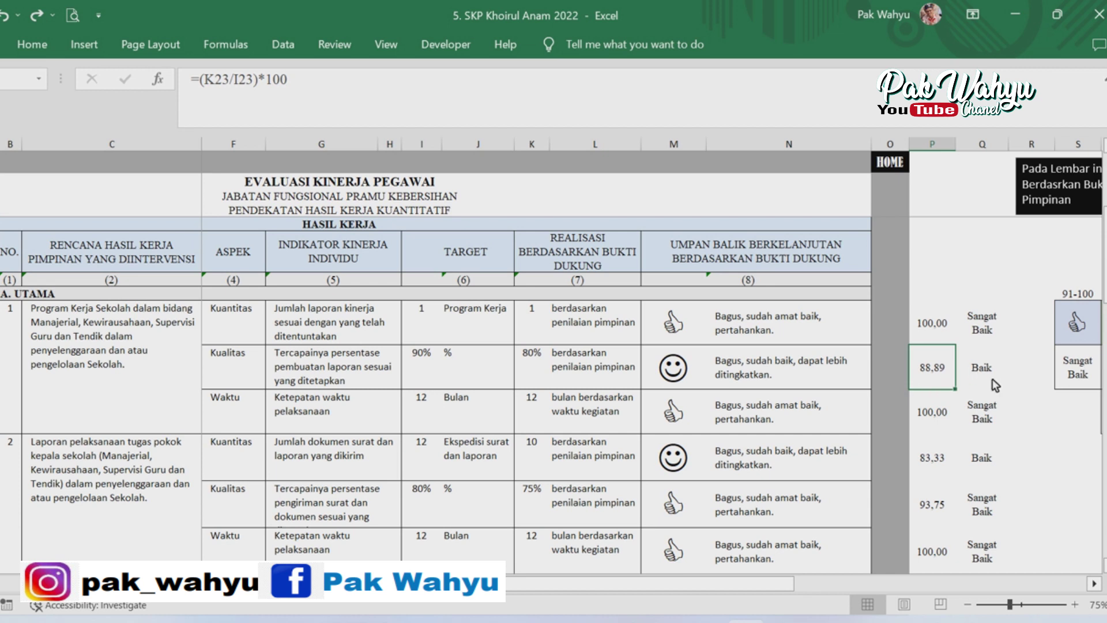
left_click(678, 382)
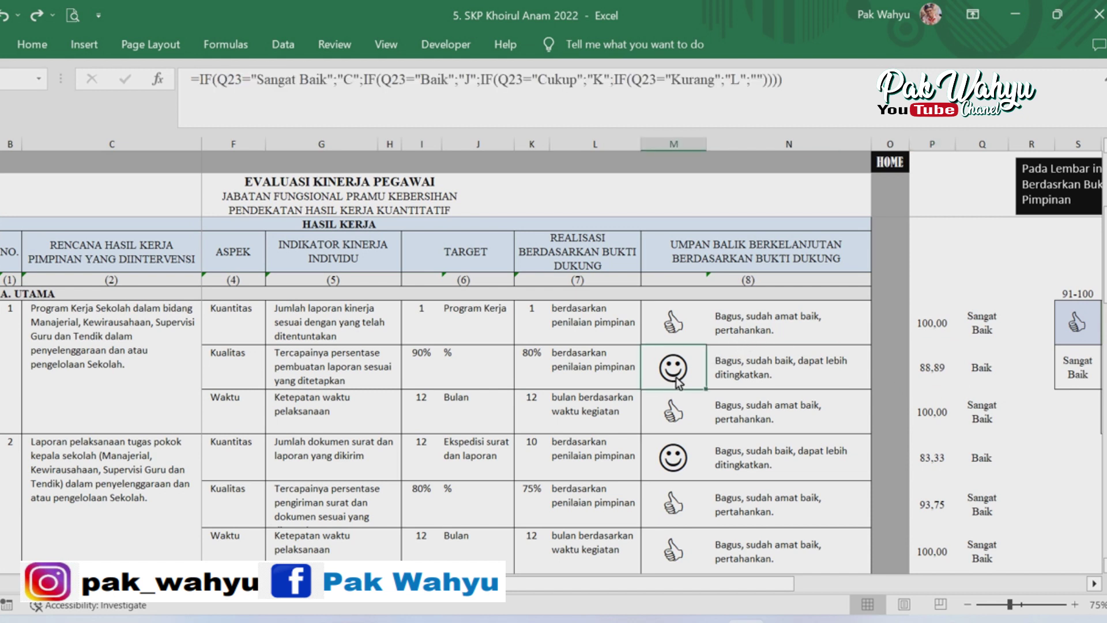
left_click(760, 380)
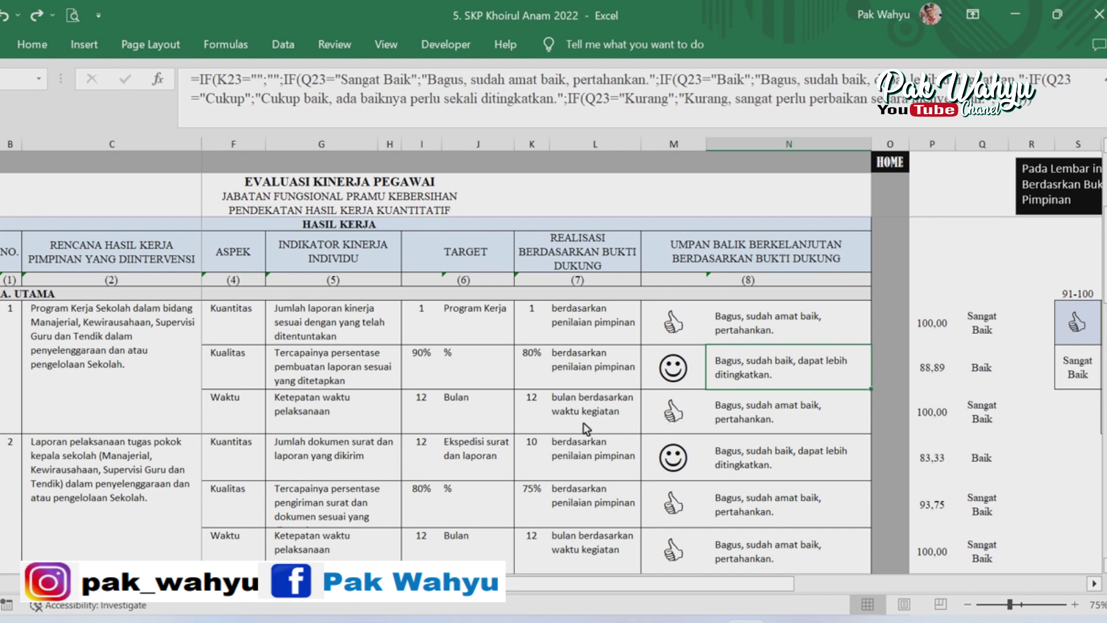
scroll(583, 422, "down", 1)
scroll(583, 422, "up", 3)
scroll(583, 428, "down", 1)
left_click_drag(531, 305, 539, 566)
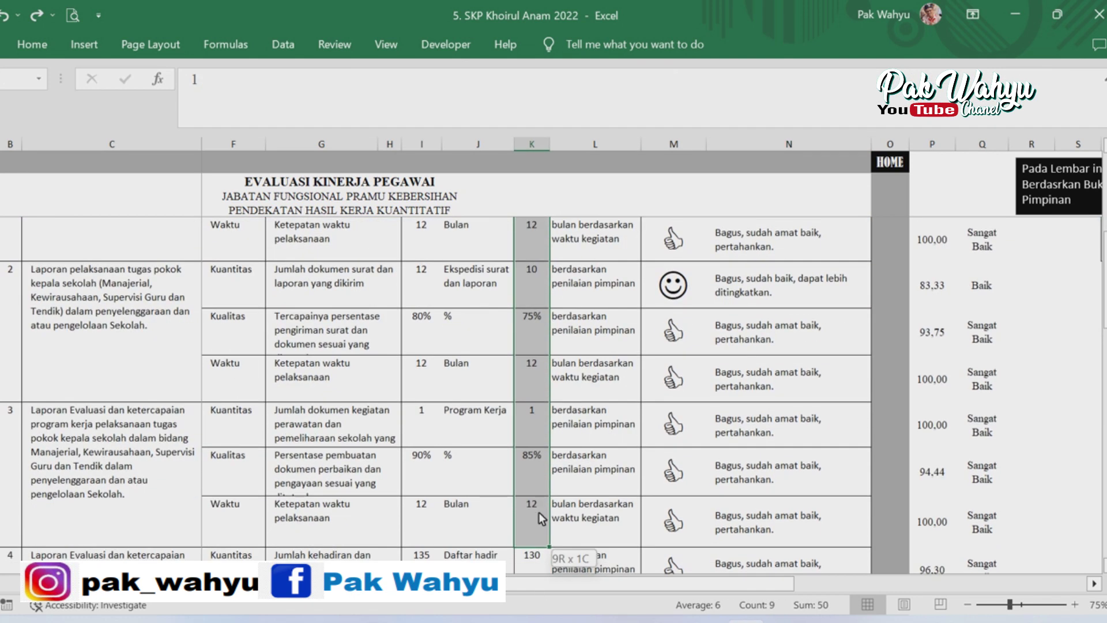
mouse_move(539, 569)
left_mouse_down()
mouse_move(537, 500)
mouse_move(535, 519)
left_mouse_up()
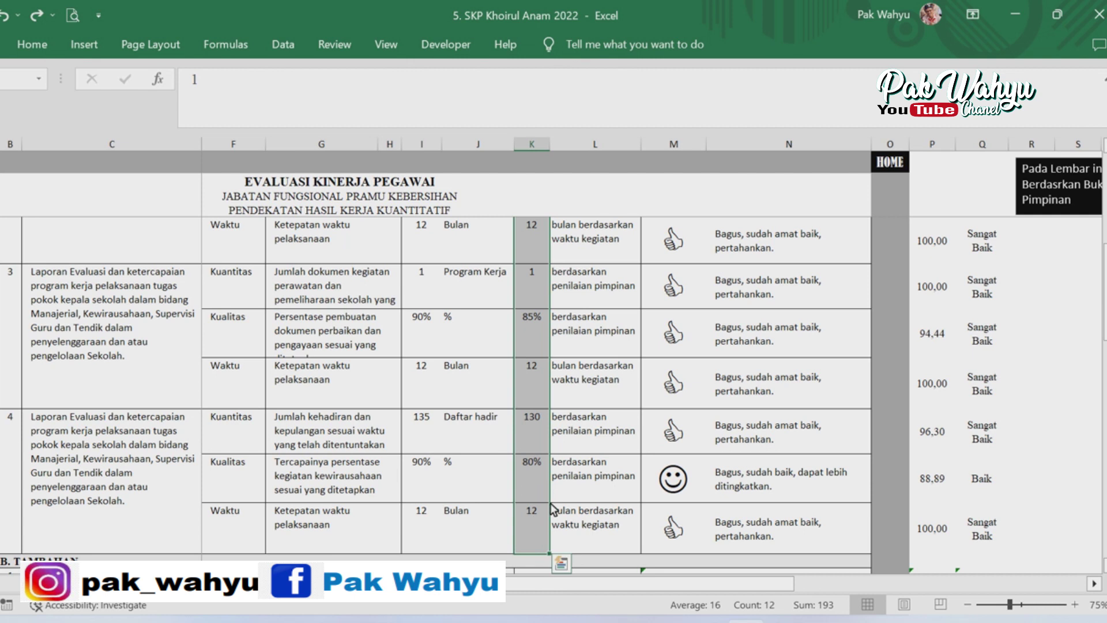
left_click(778, 389)
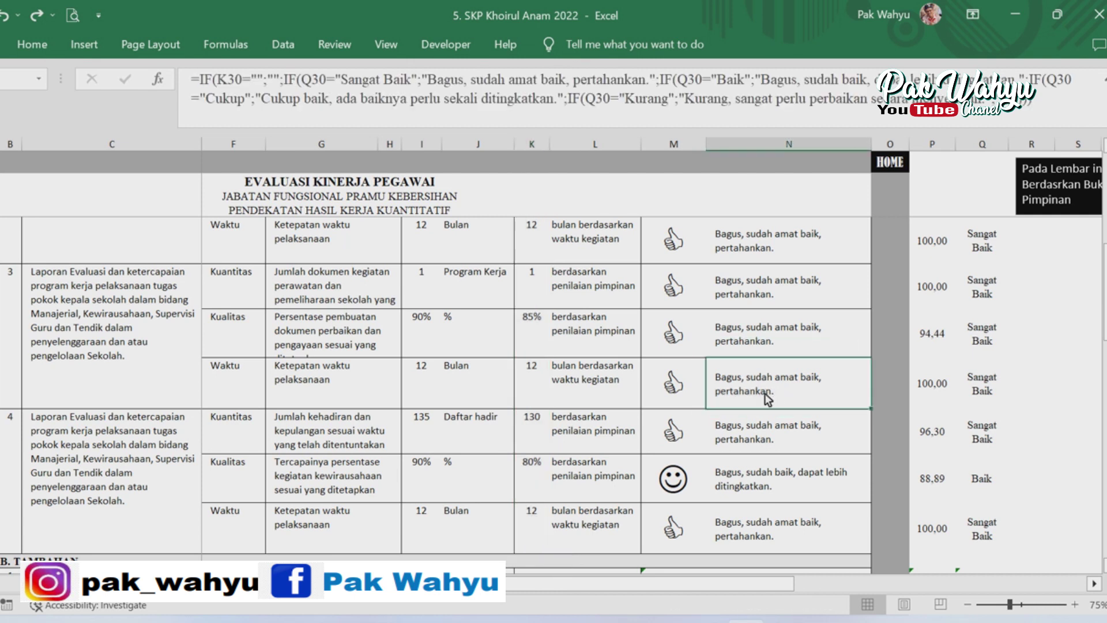
scroll(765, 395, "down", 2)
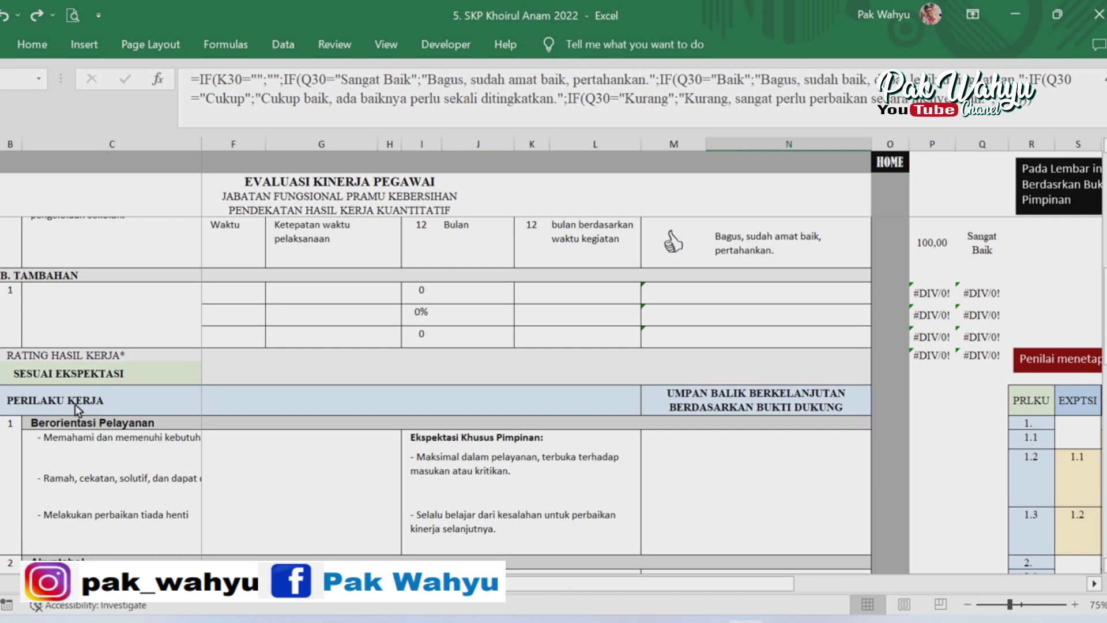
left_click(101, 375)
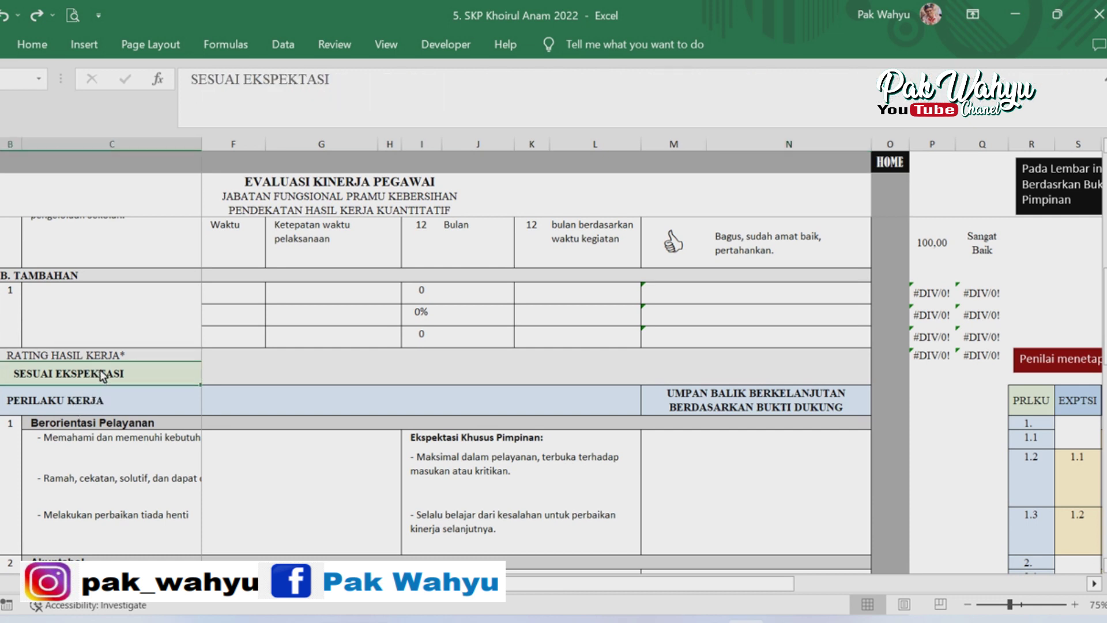
left_click(47, 408)
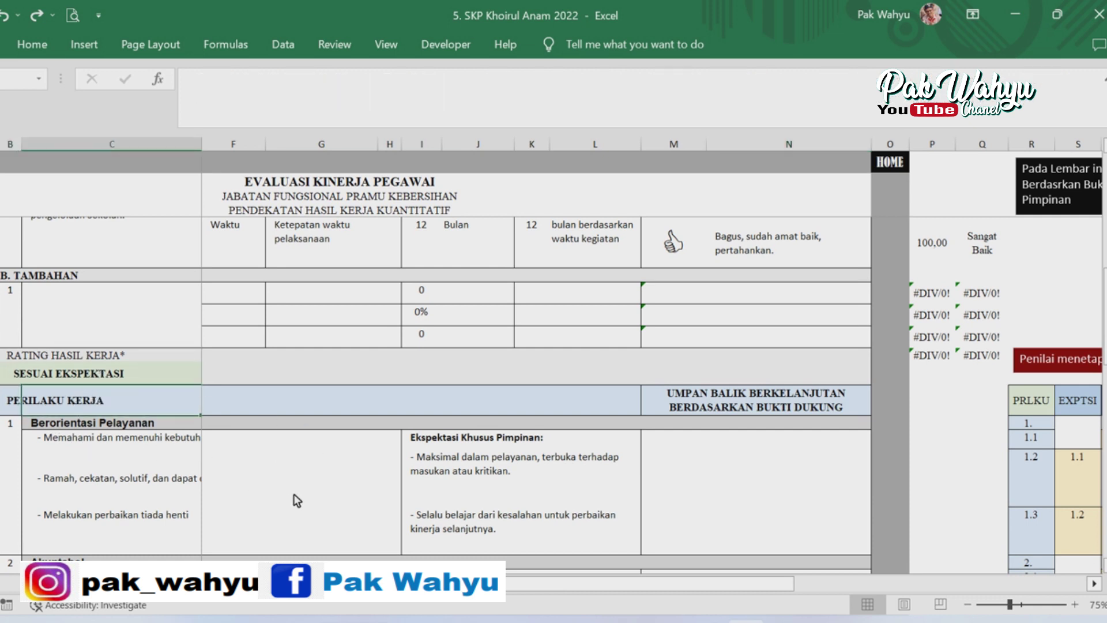
scroll(305, 496, "down", 2)
scroll(322, 500, "down", 1)
scroll(321, 499, "down", 3)
scroll(322, 500, "down", 1)
scroll(322, 499, "up", 5)
scroll(402, 473, "up", 2)
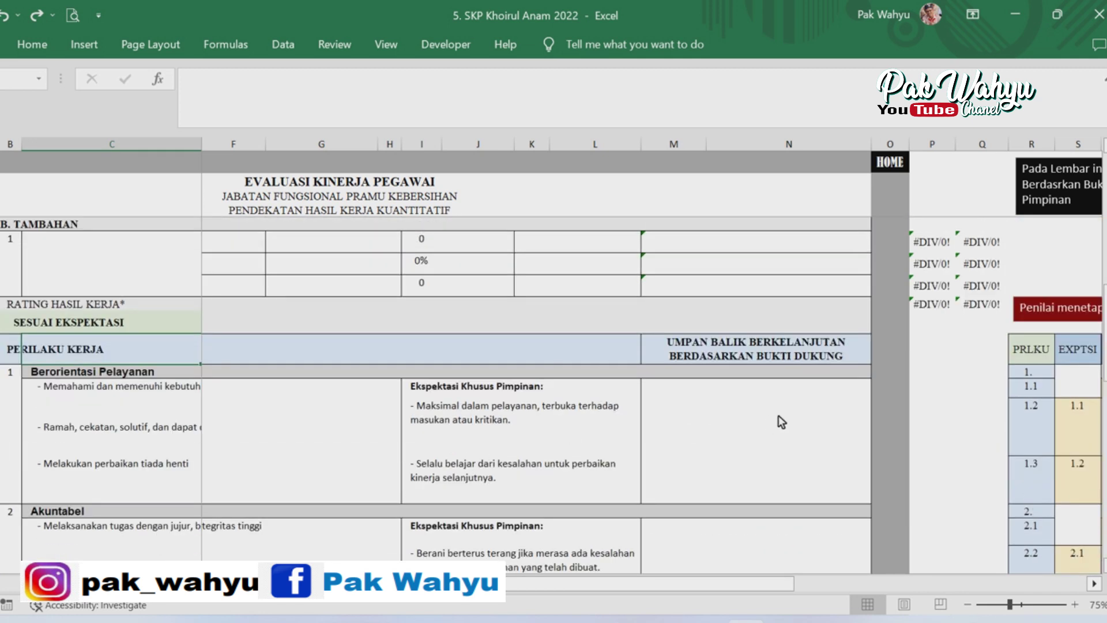
scroll(777, 416, "down", 2)
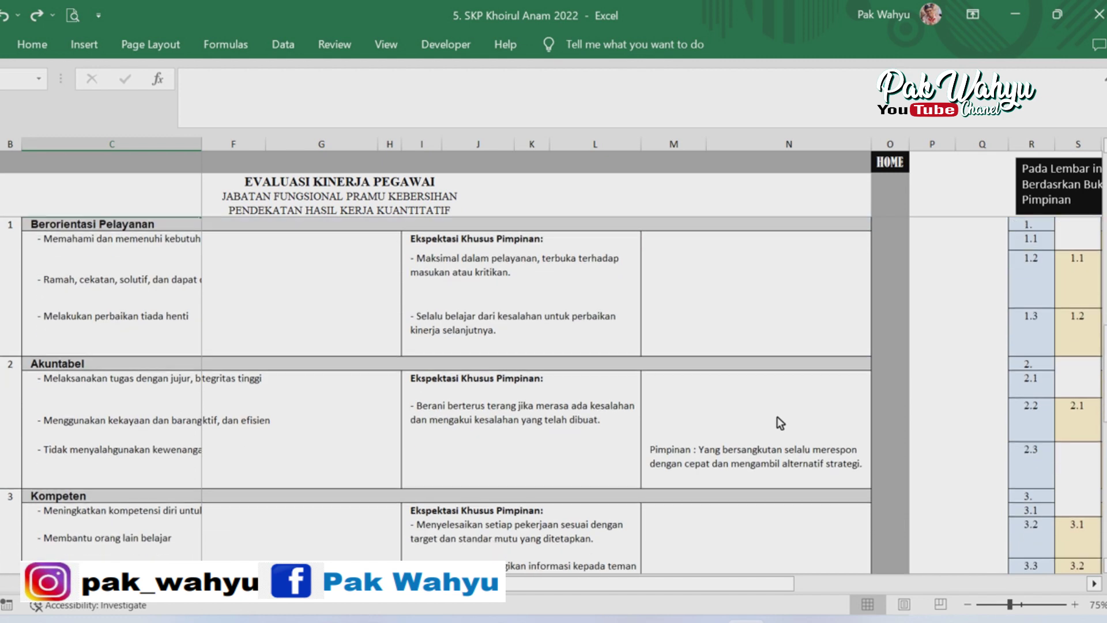
scroll(722, 489, "up", 1)
scroll(438, 477, "down", 2)
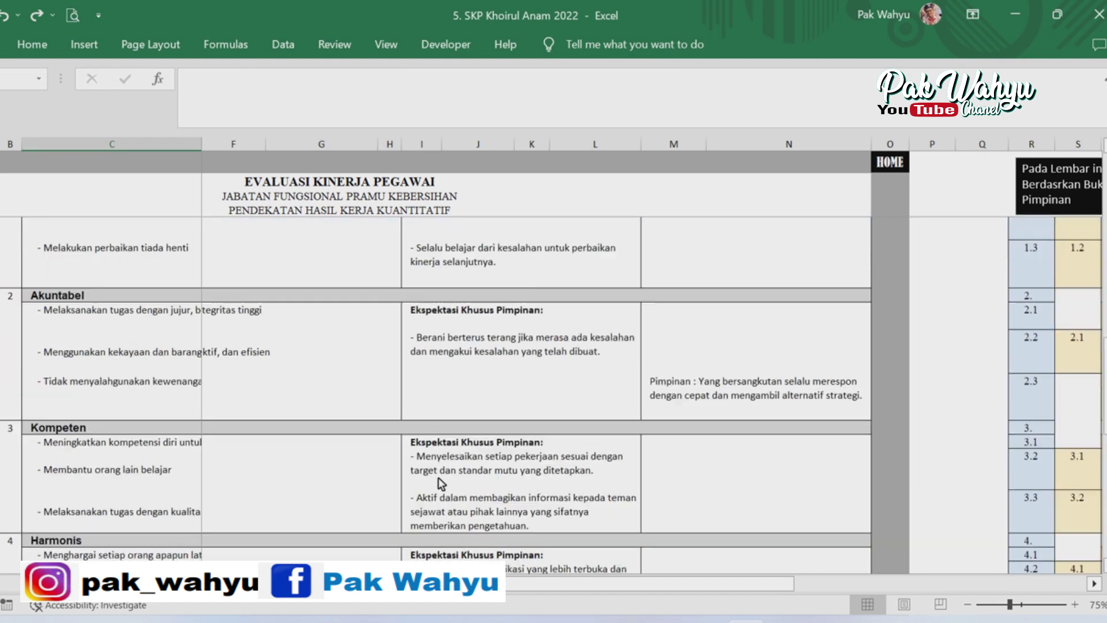
scroll(438, 477, "down", 2)
scroll(438, 477, "down", 2)
scroll(441, 483, "down", 3)
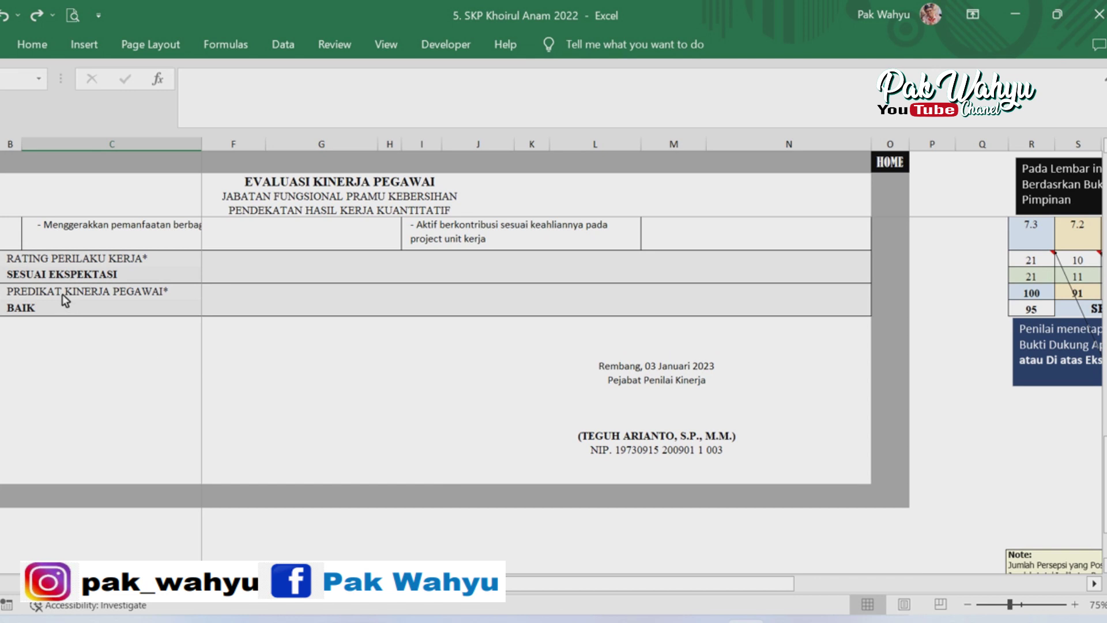
left_click(28, 309)
scroll(631, 399, "up", 10)
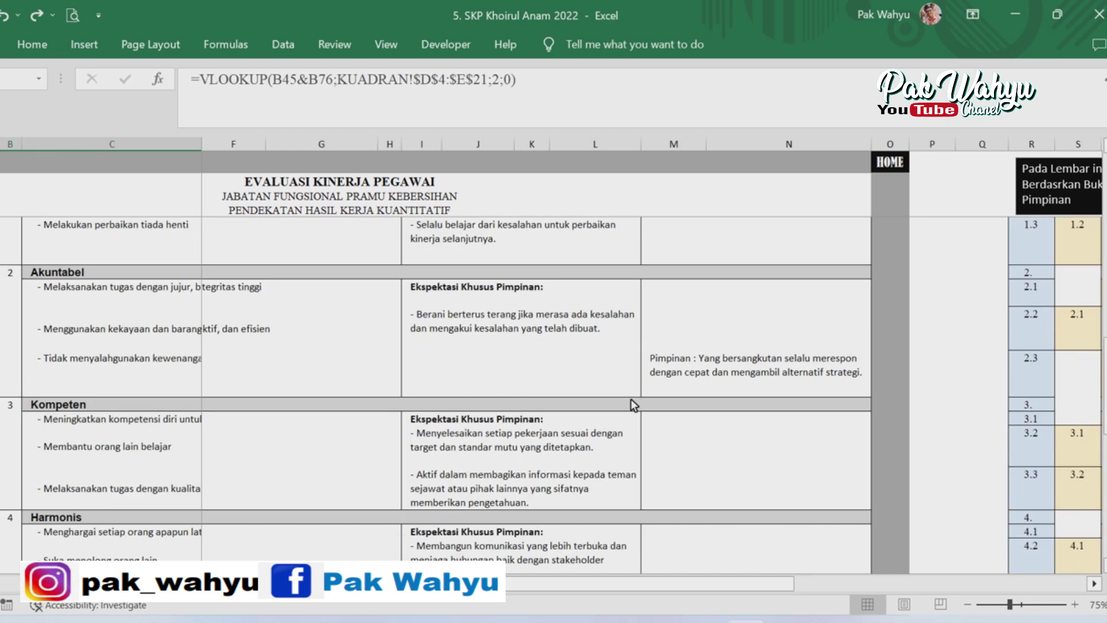
scroll(631, 397, "up", 5)
scroll(631, 396, "up", 5)
scroll(631, 399, "up", 5)
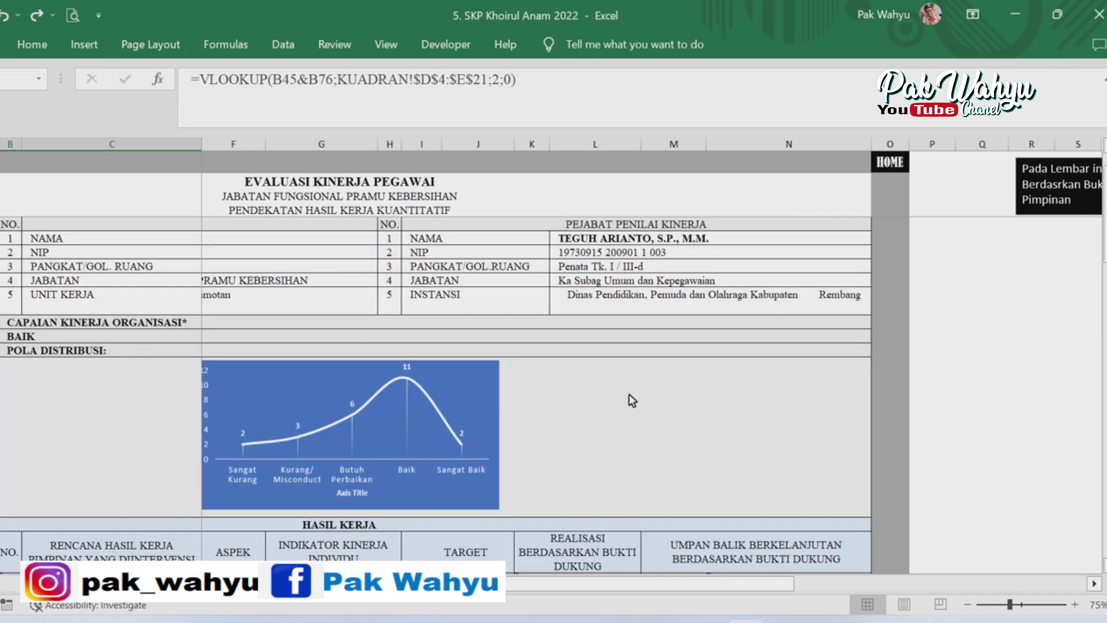
- Inspect the Pola Distribusi chart's line and plot area, then return to the home dashboard
left_click(348, 420)
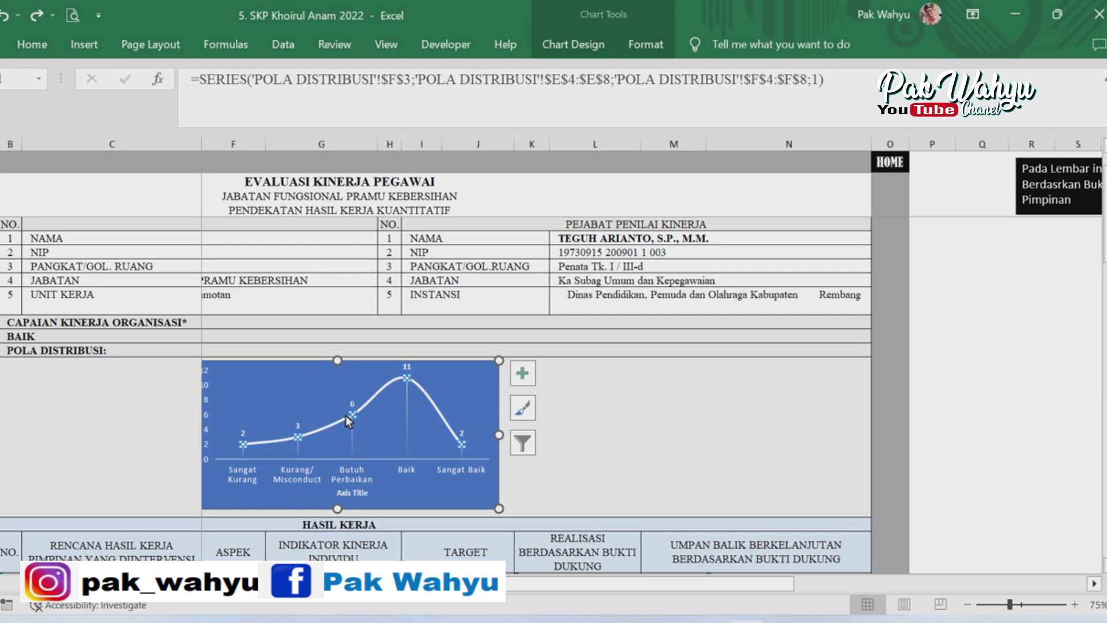
left_click(420, 423)
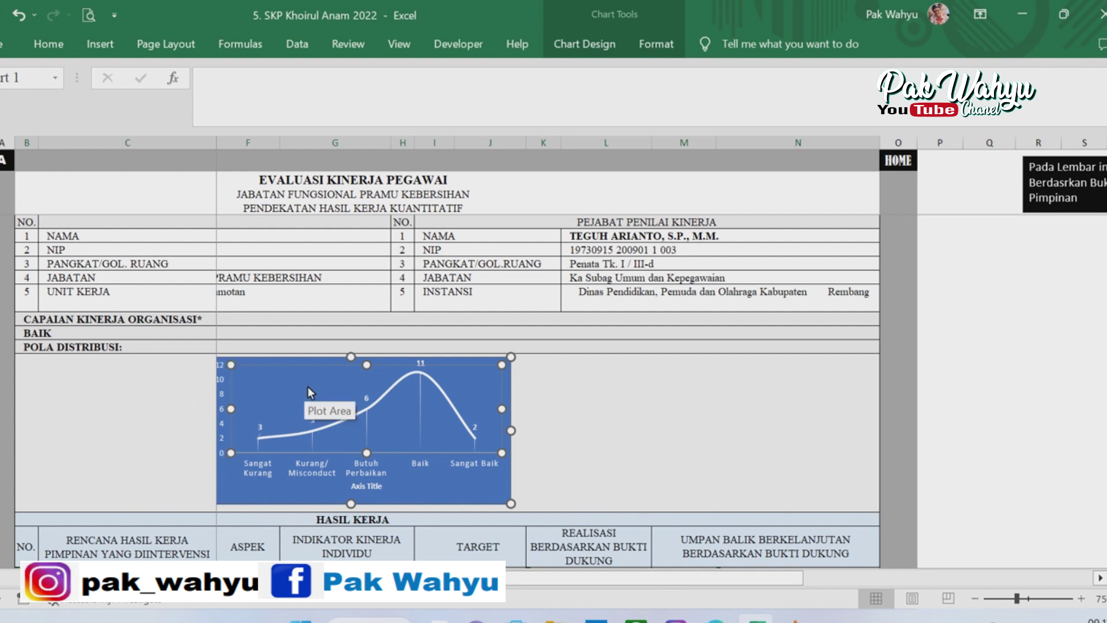
left_click(900, 161)
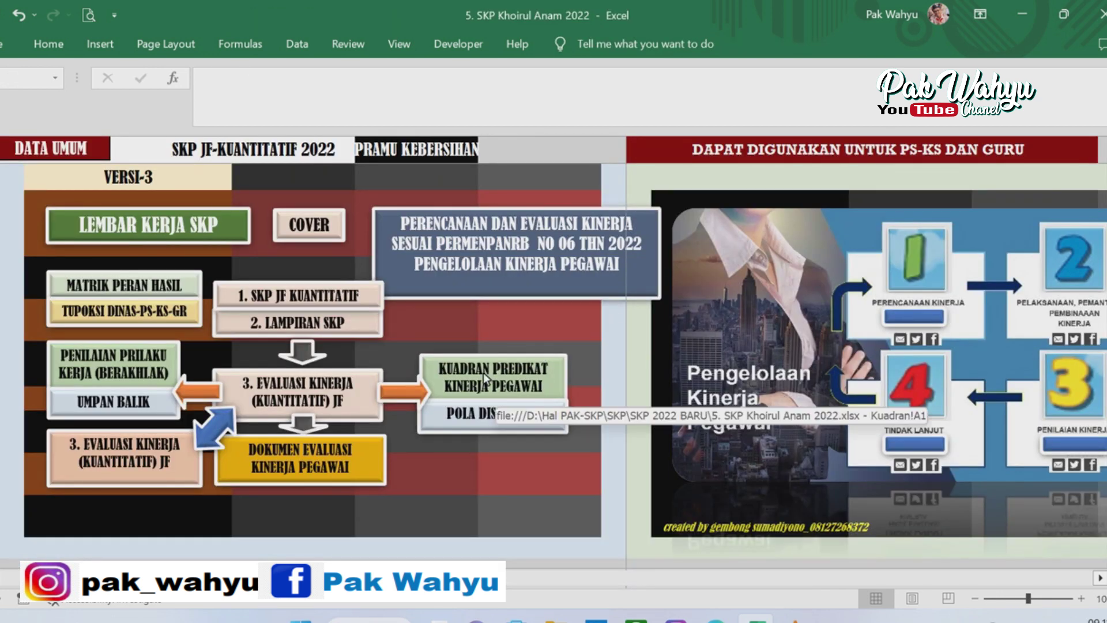
- Jump to the Pola Distribusi sheet and select its distribution chart for inspection
left_click(507, 416)
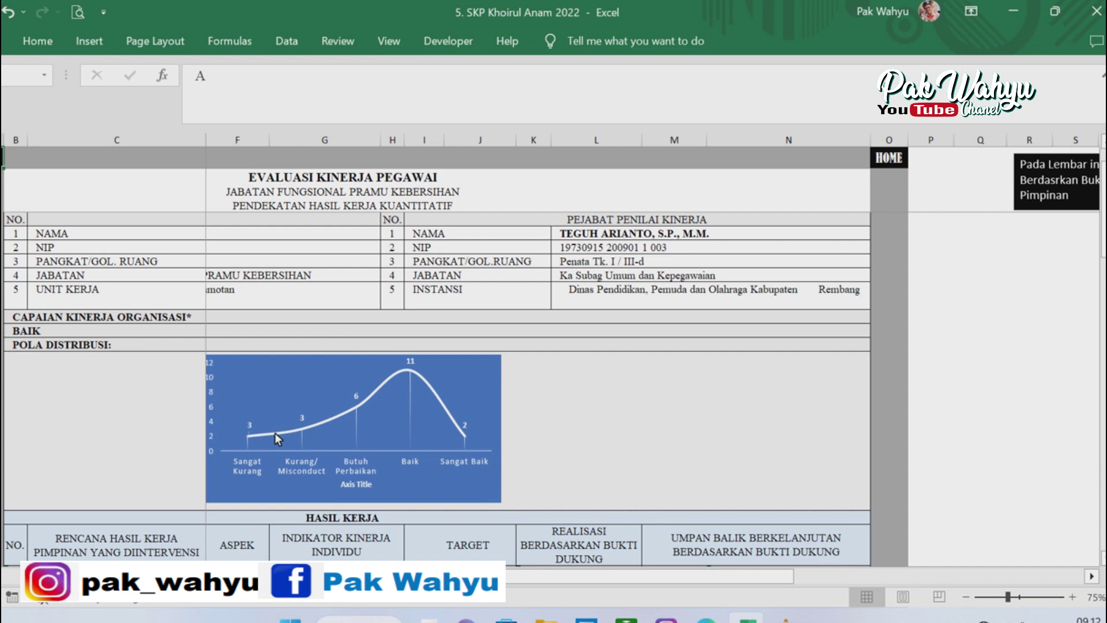
left_click(252, 427)
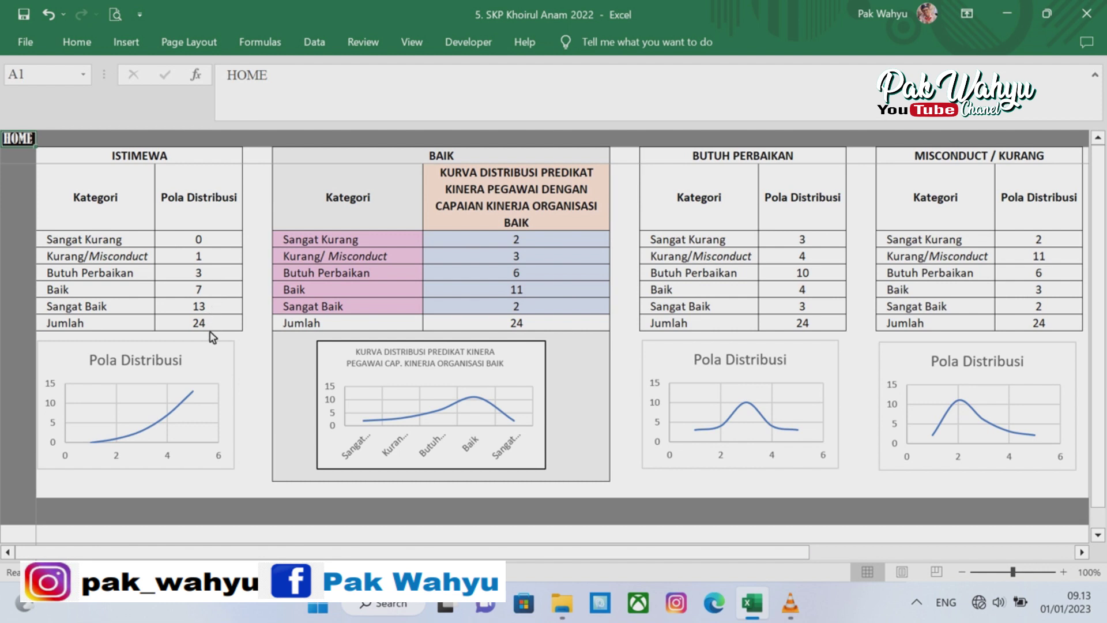
- Return to HOME, open the 3. EVALUASI KINERJA sheet, and select the distribution chart's data labels
left_click(24, 139)
left_click(295, 388)
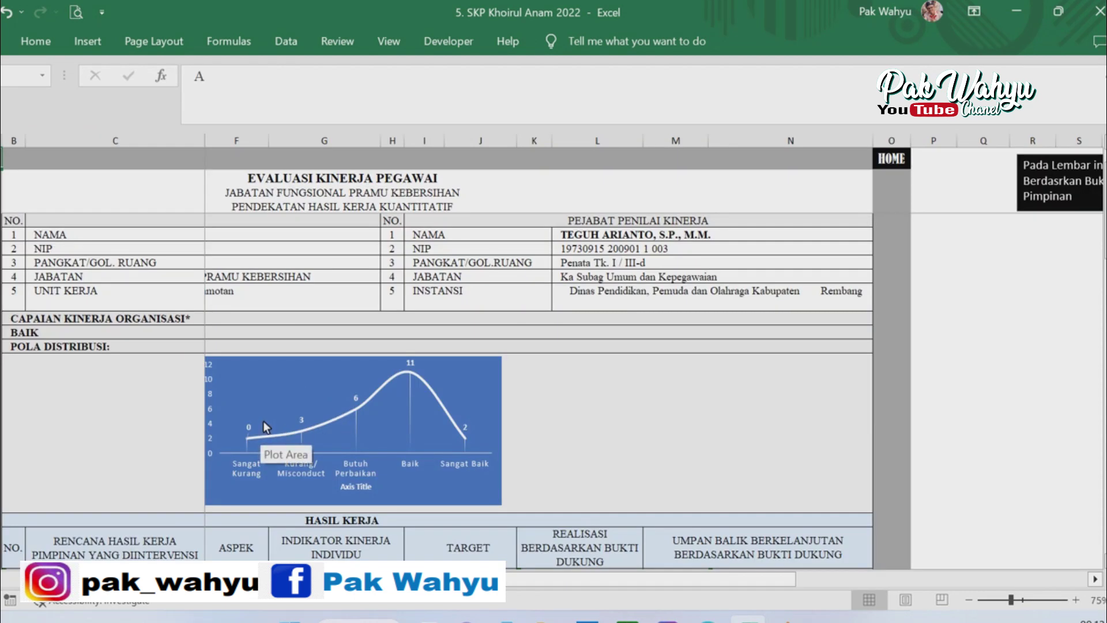
double_click(302, 421)
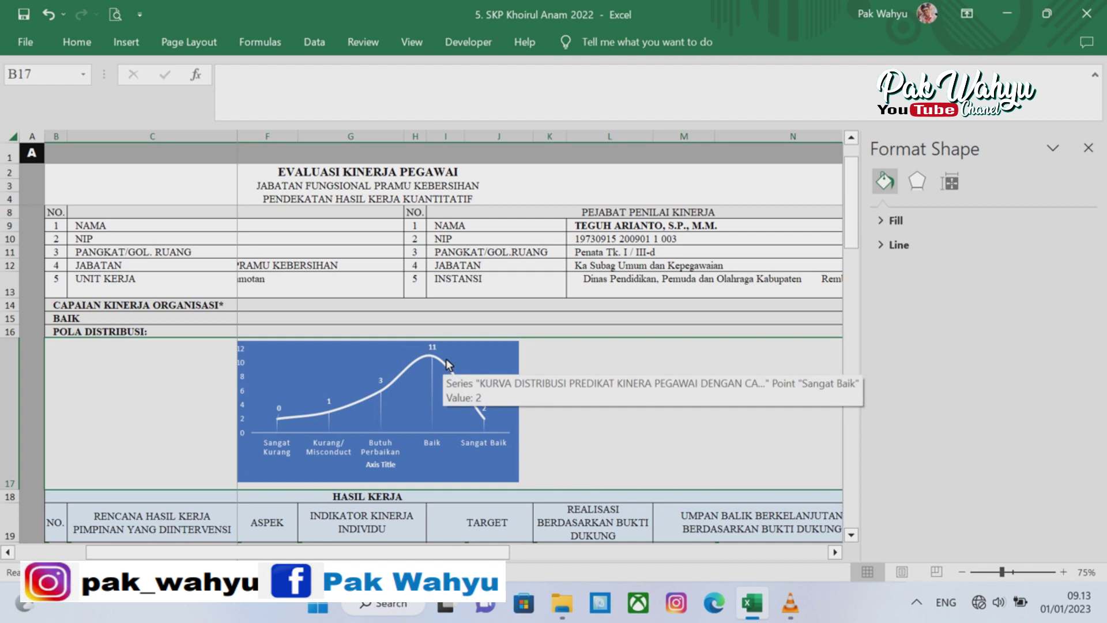
left_click(434, 347)
left_click(485, 404)
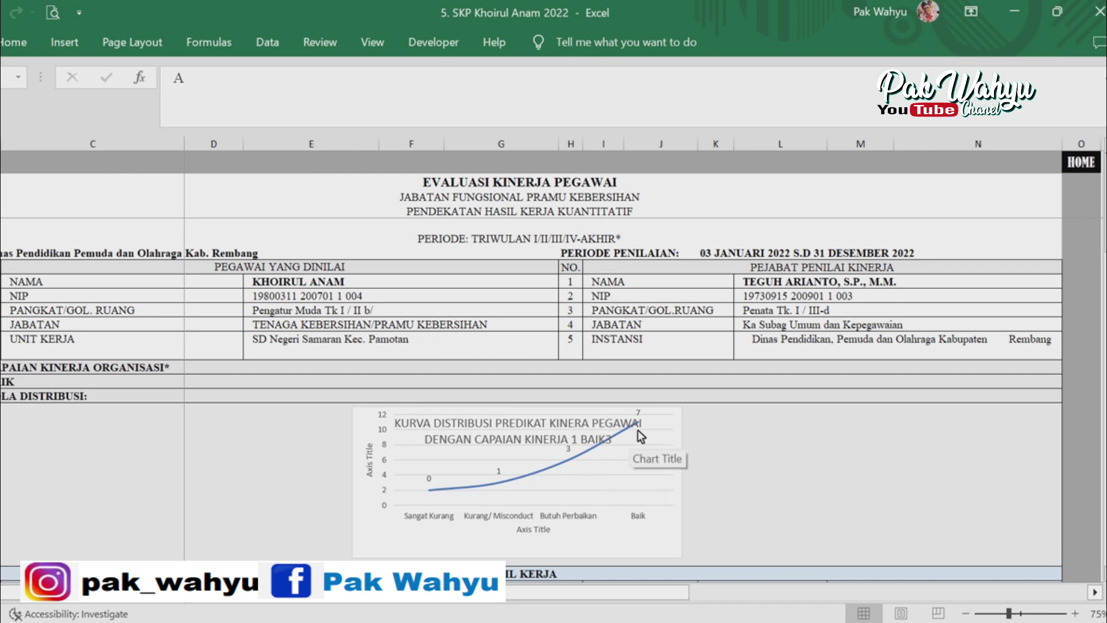
left_click(607, 496)
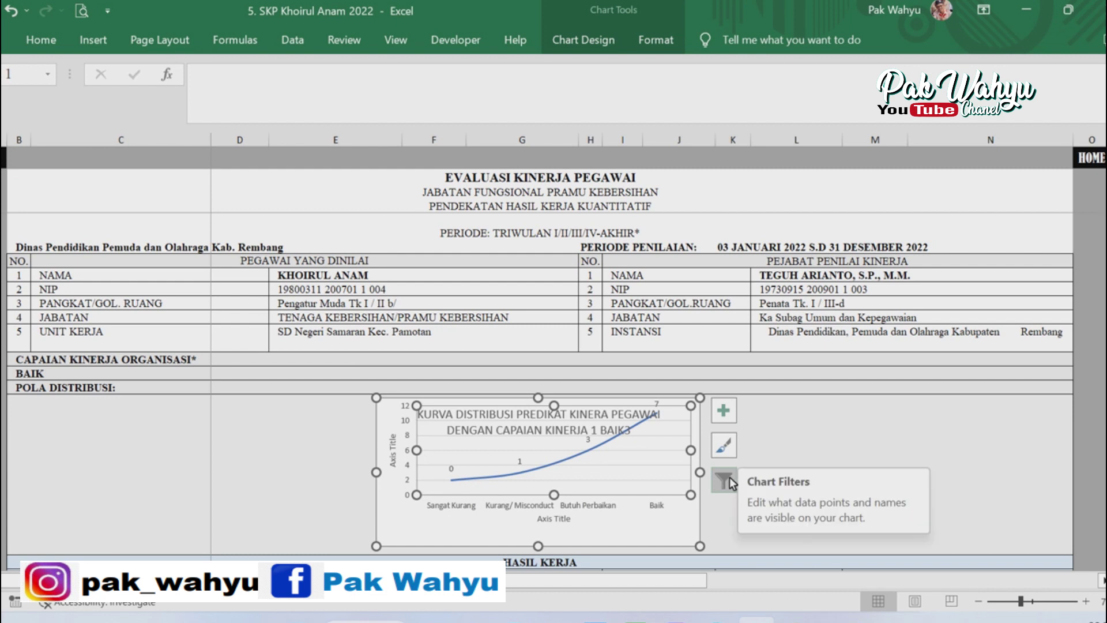
left_click(729, 476)
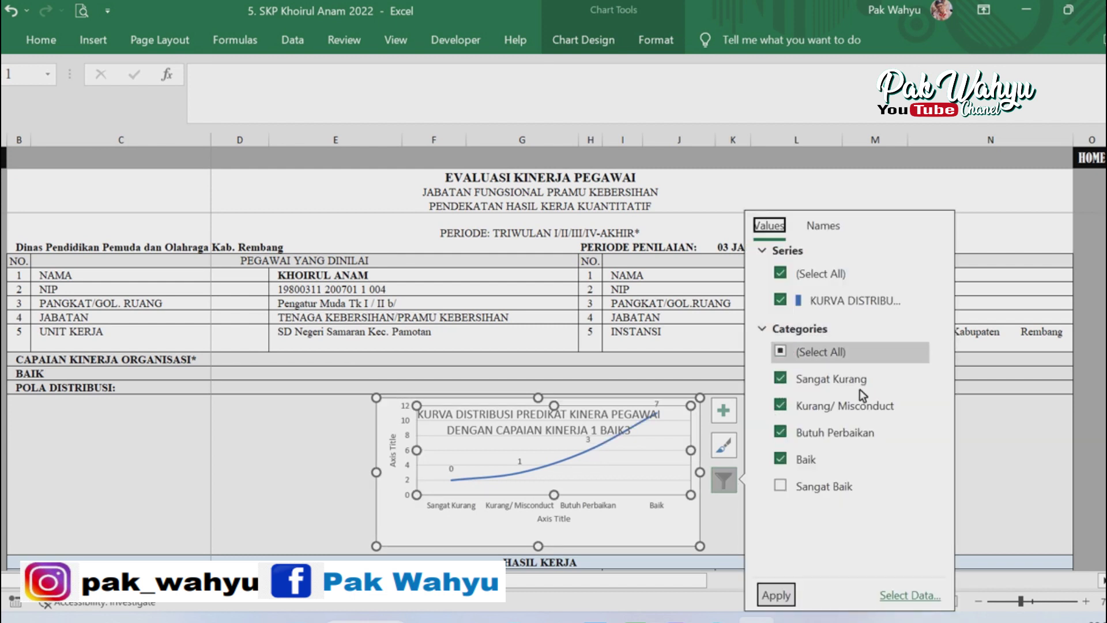
left_click(783, 486)
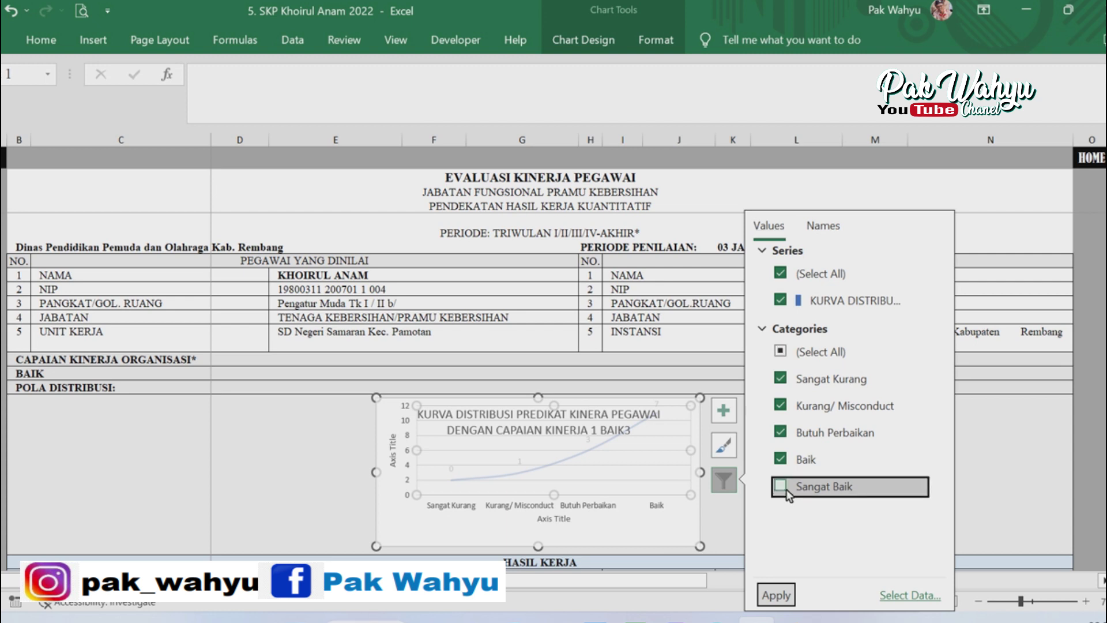
left_click(775, 595)
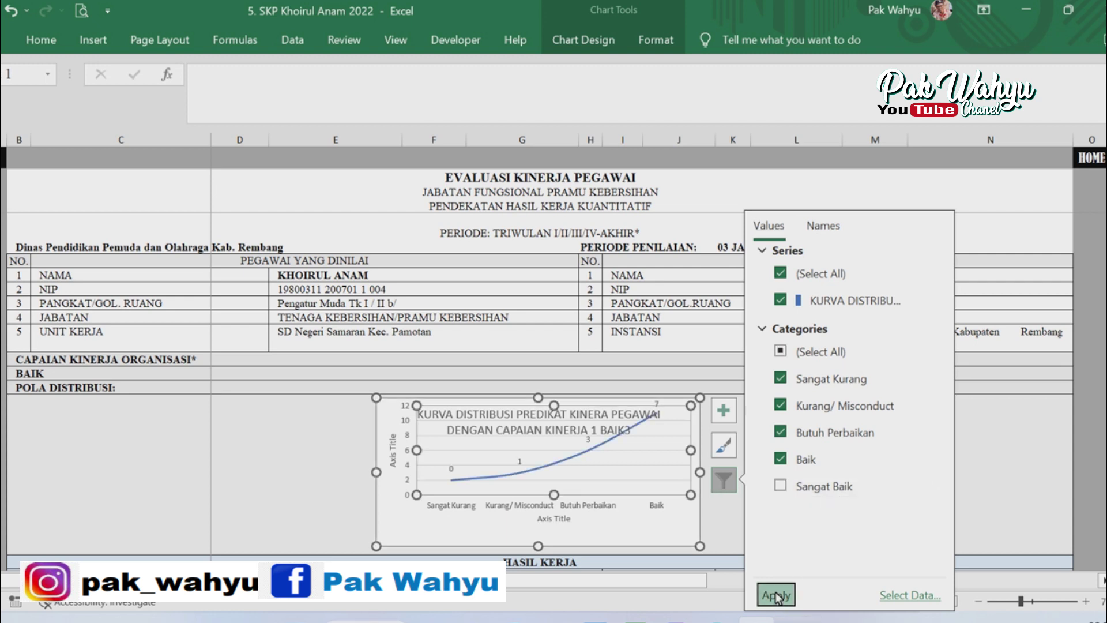
left_click(1018, 509)
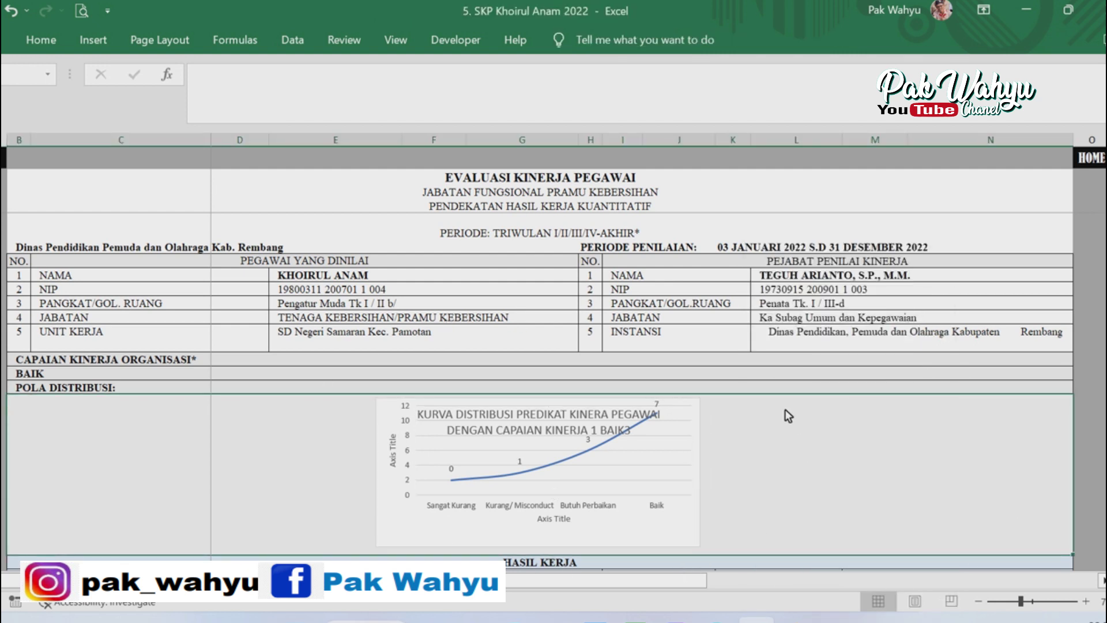
left_click(551, 430)
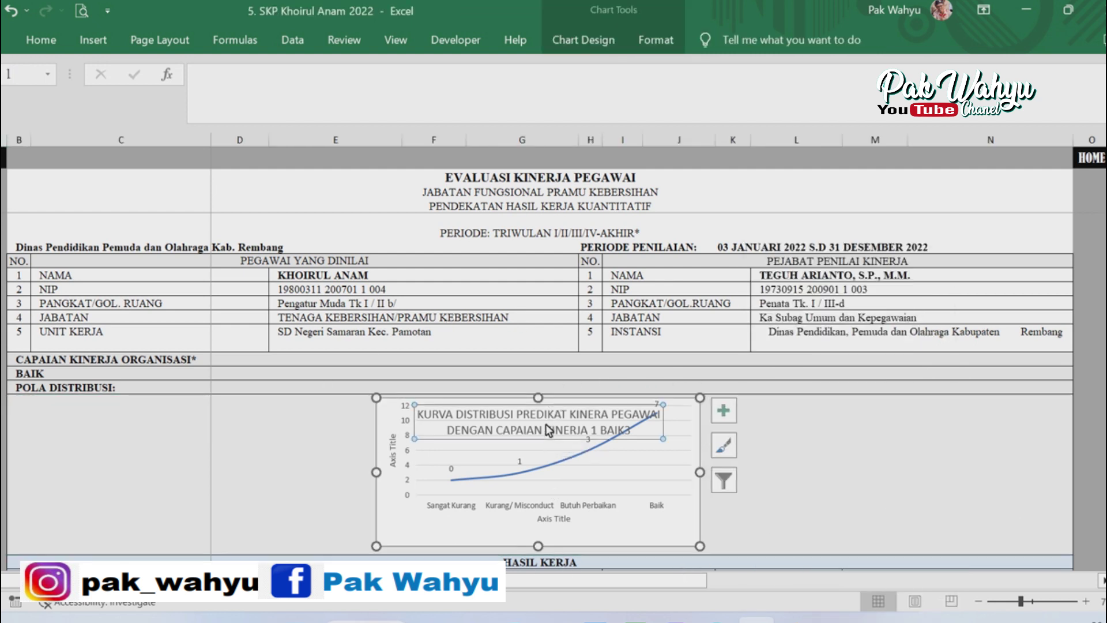
double_click(562, 431)
left_click(887, 467)
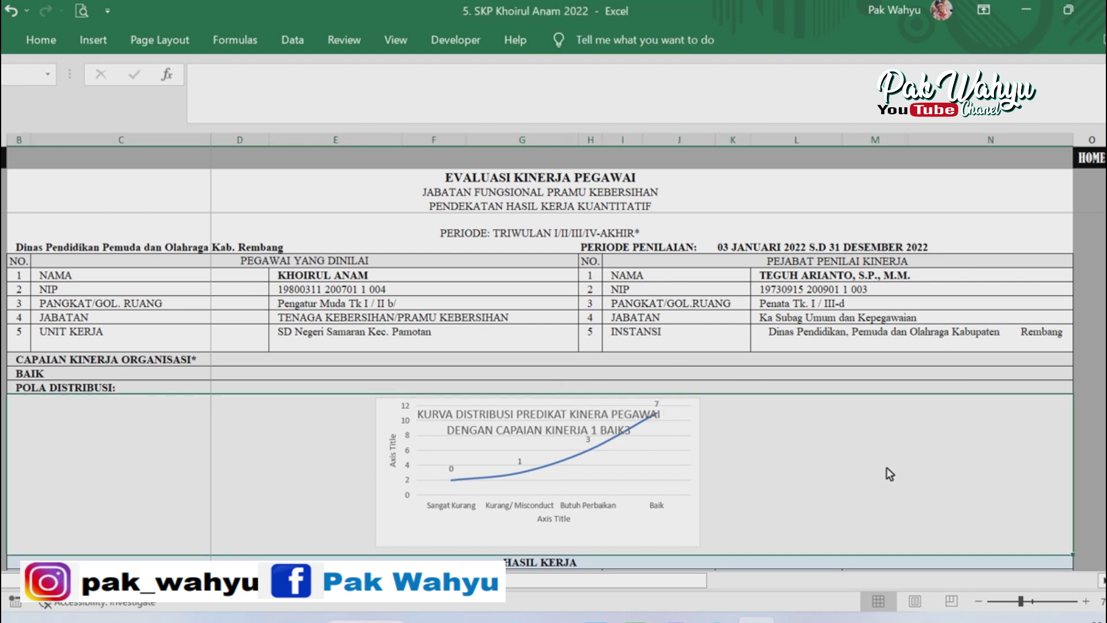
- Confirm in Chart Filters that the blue distribution chart keeps all five categories, then return HOME
left_click(568, 430)
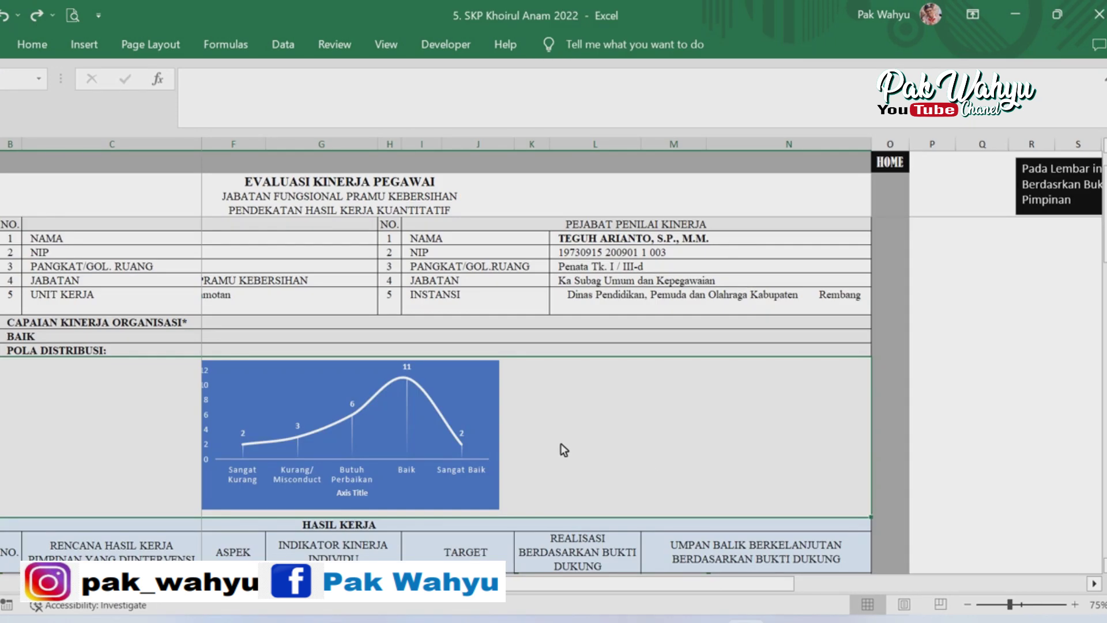
left_click(458, 444)
left_click(528, 450)
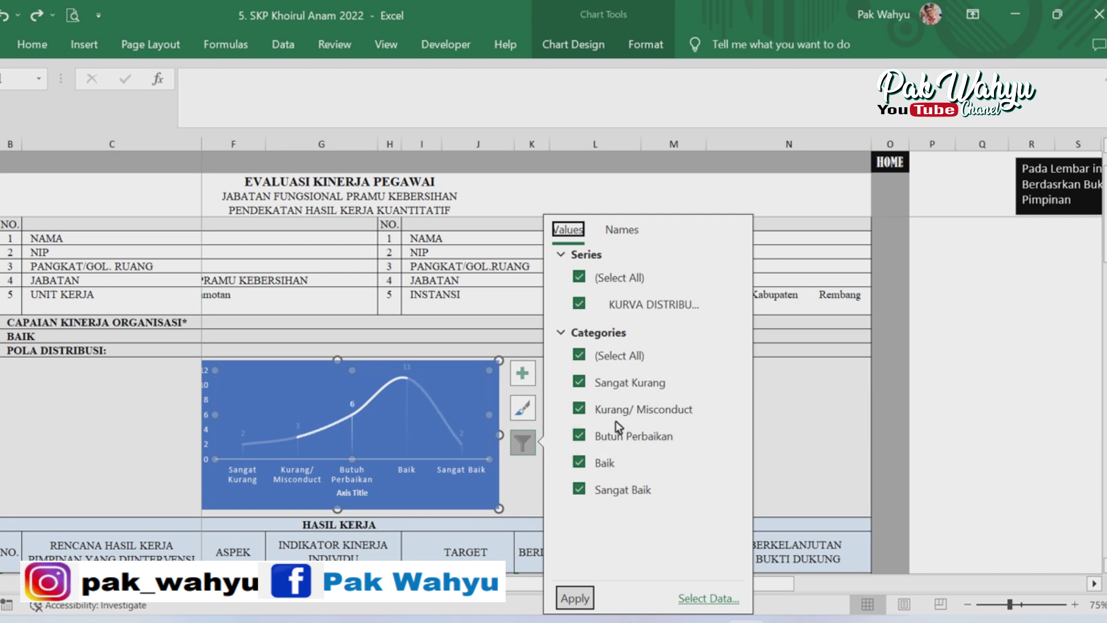
left_click(382, 418)
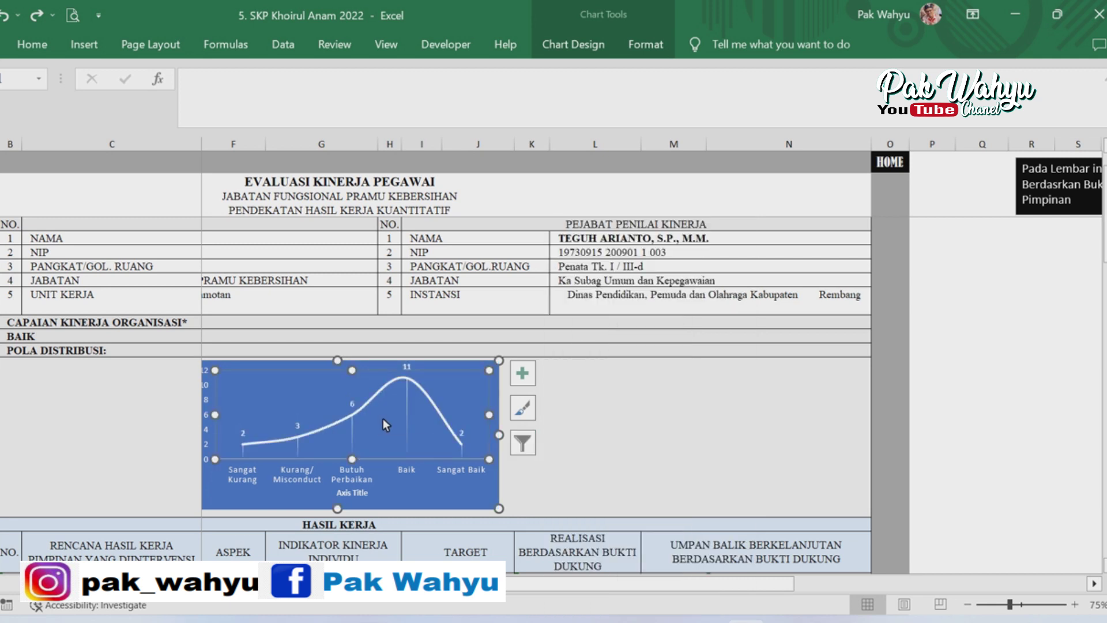
left_click(704, 417)
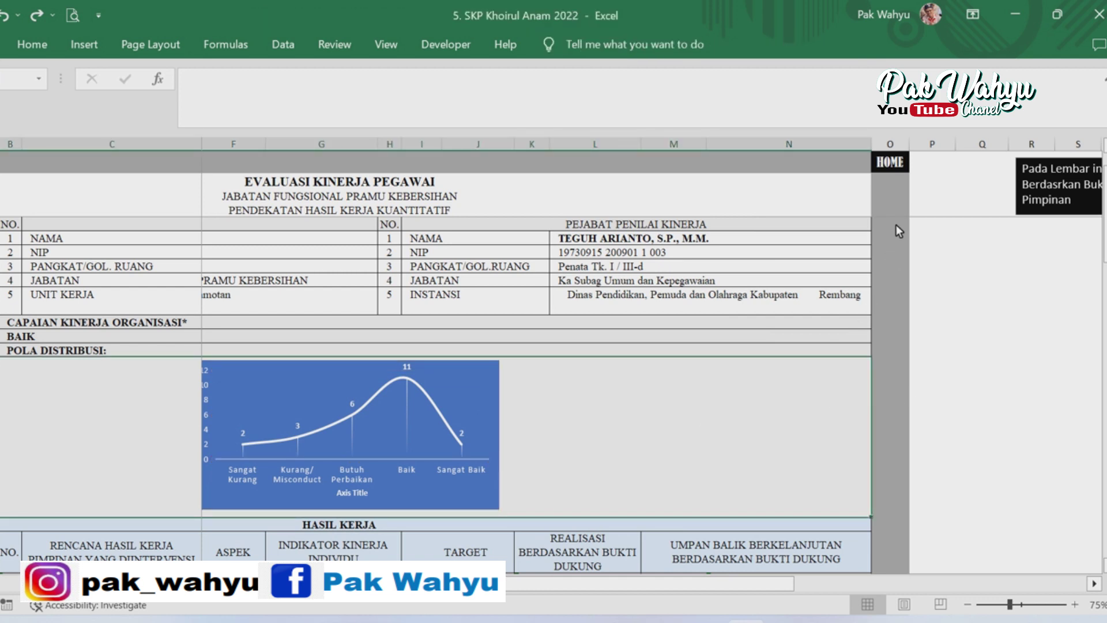
left_click(903, 169)
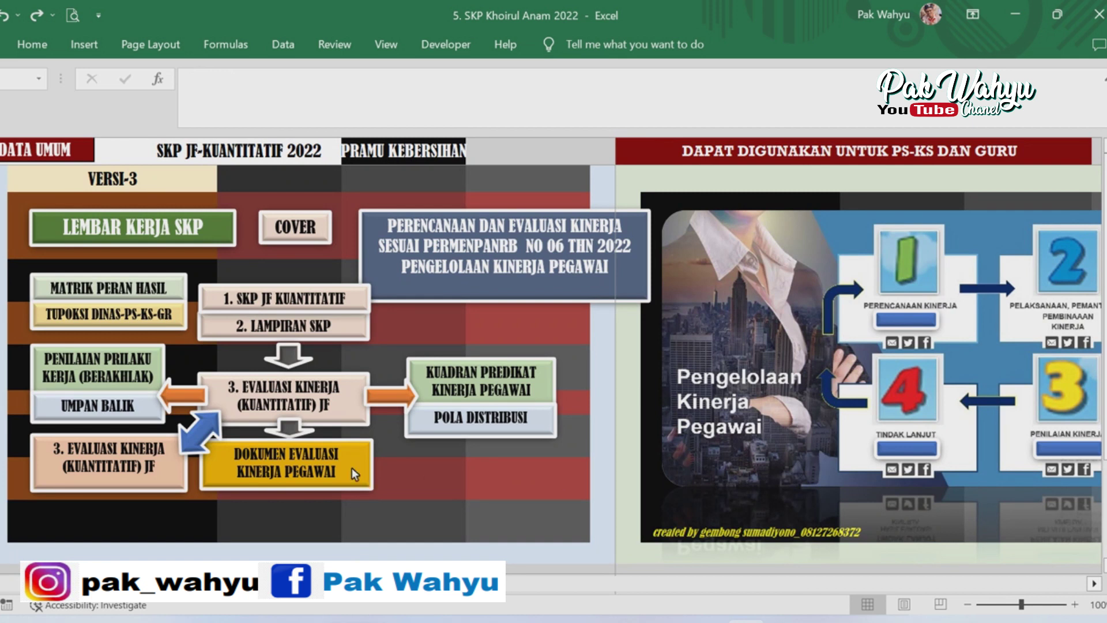
- Open the DOKUMEN EVALUASI KINERJA PEGAWAI sheet and scroll down through the document
left_click(303, 460)
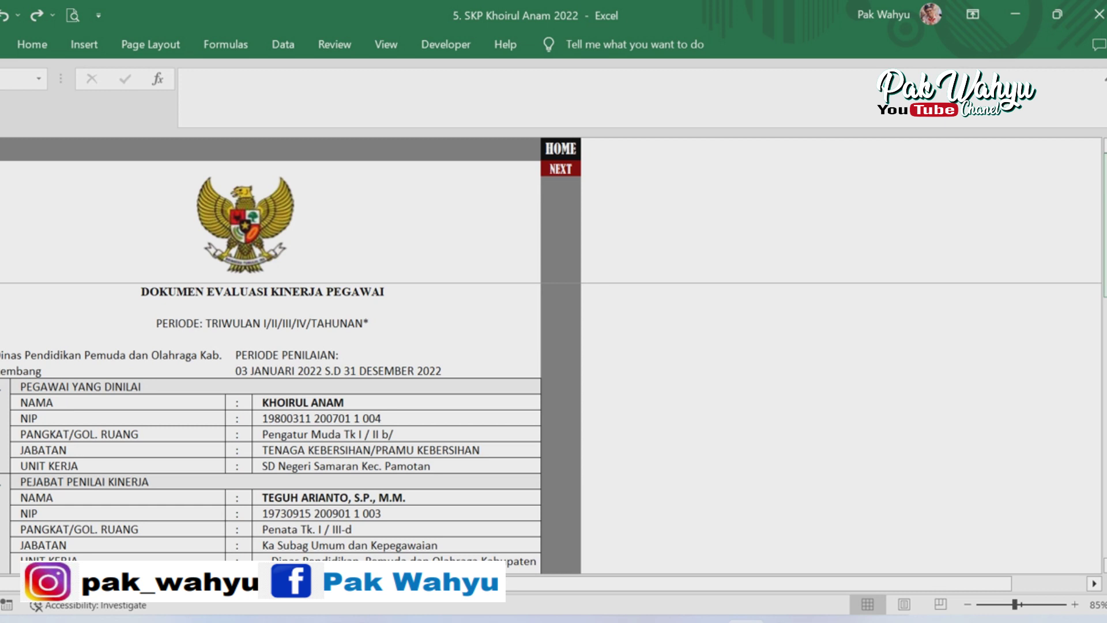
left_click_drag(1104, 207, 1104, 259)
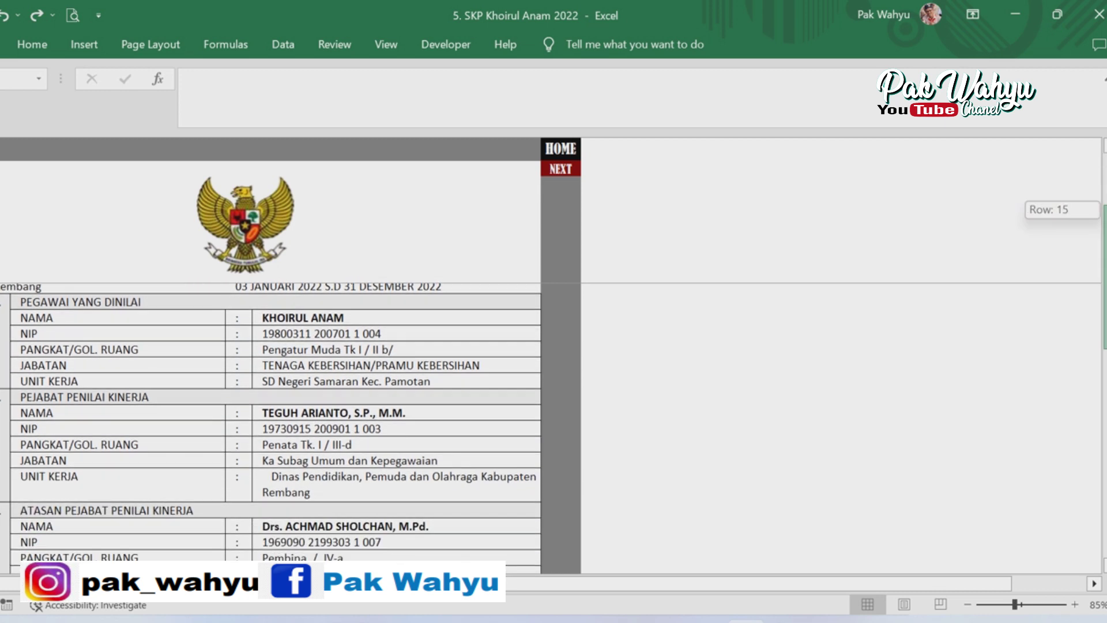
mouse_move(1104, 268)
left_mouse_down()
mouse_move(1105, 323)
mouse_move(1105, 269)
left_mouse_up()
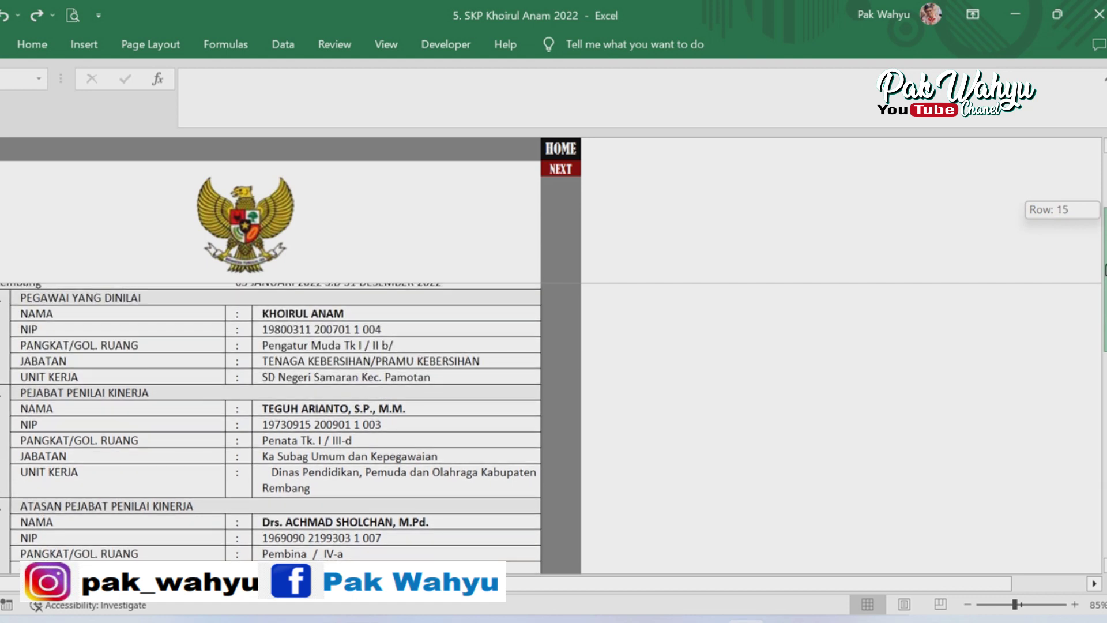
left_click_drag(1105, 269, 1099, 320)
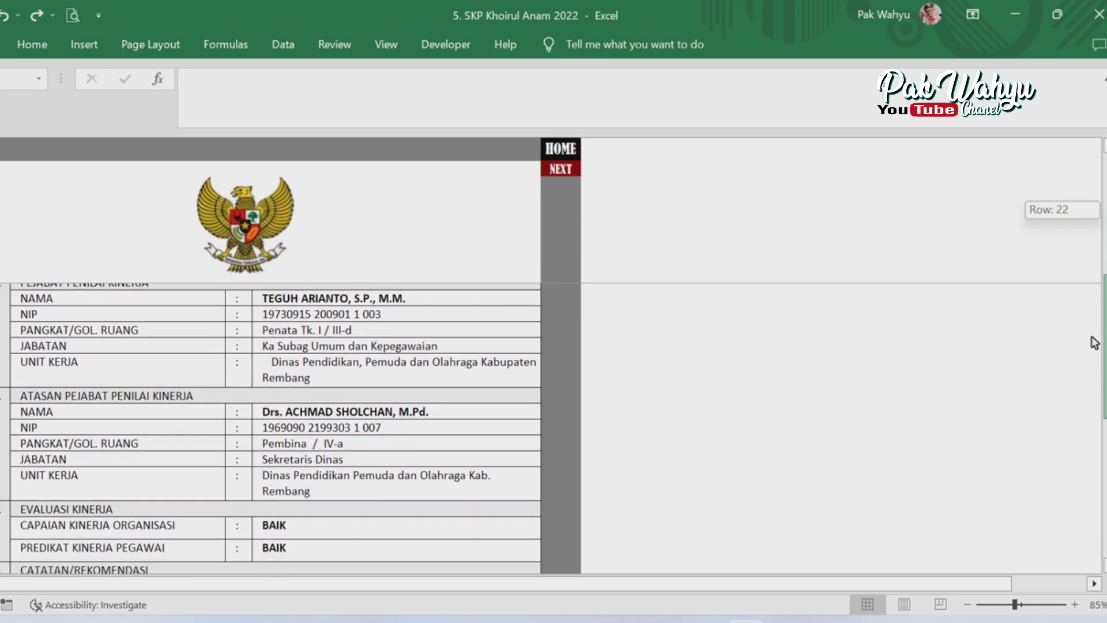
left_click_drag(1096, 332, 1081, 385)
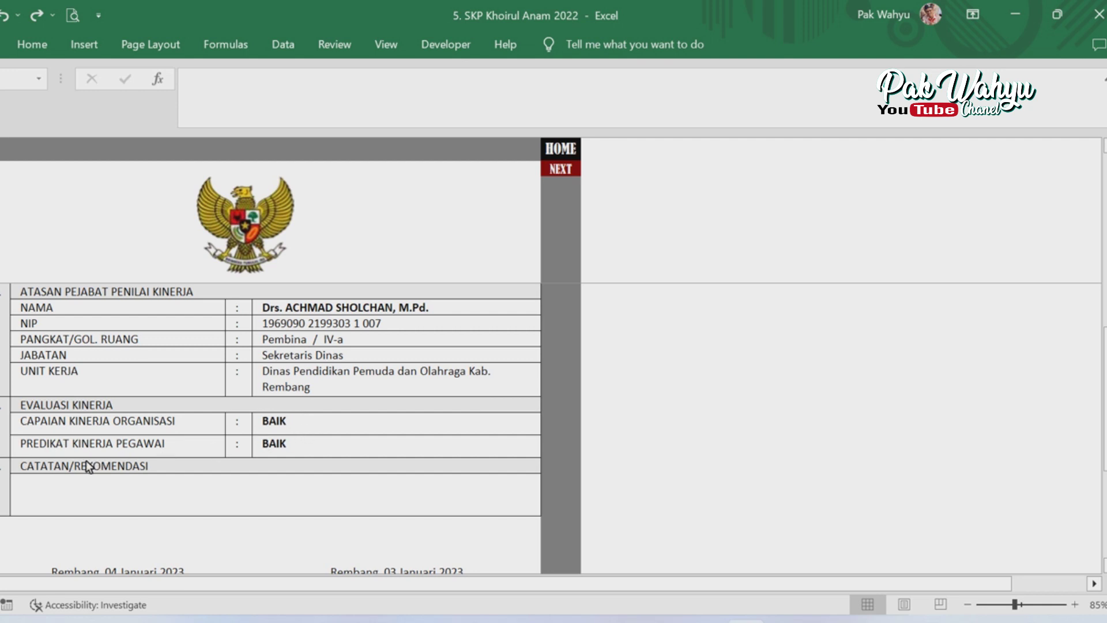
- Inspect the formula behind the BAIK value in the PREDIKAT KINERJA PEGAWAI cell
left_click(299, 447)
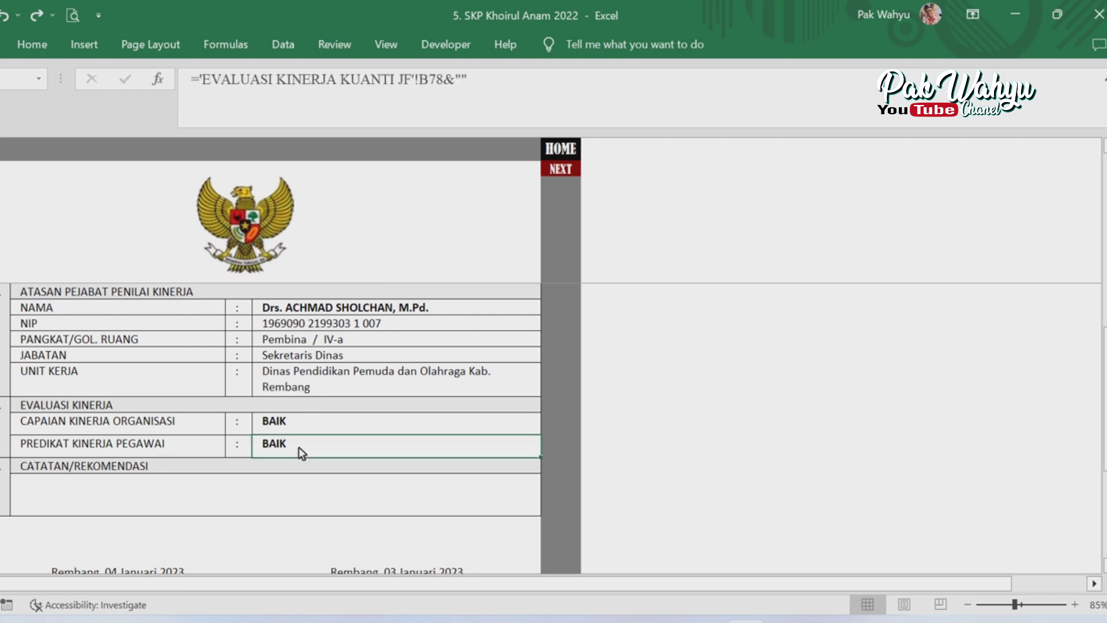
scroll(347, 478, "down", 1)
scroll(352, 482, "down", 1)
scroll(354, 479, "up", 2)
scroll(354, 479, "up", 4)
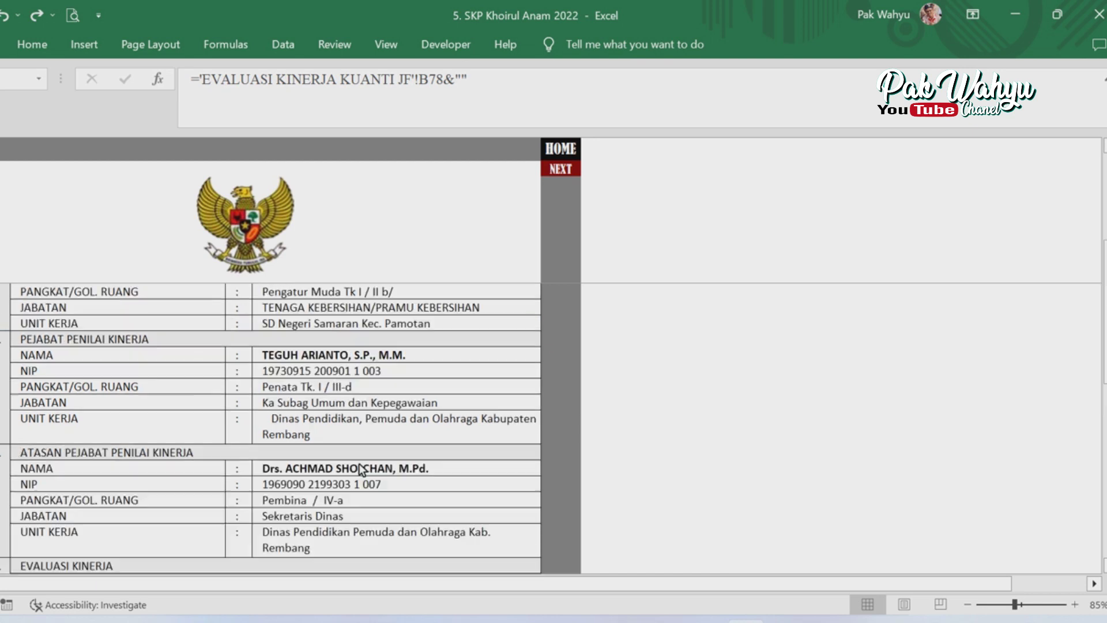
scroll(358, 470, "up", 2)
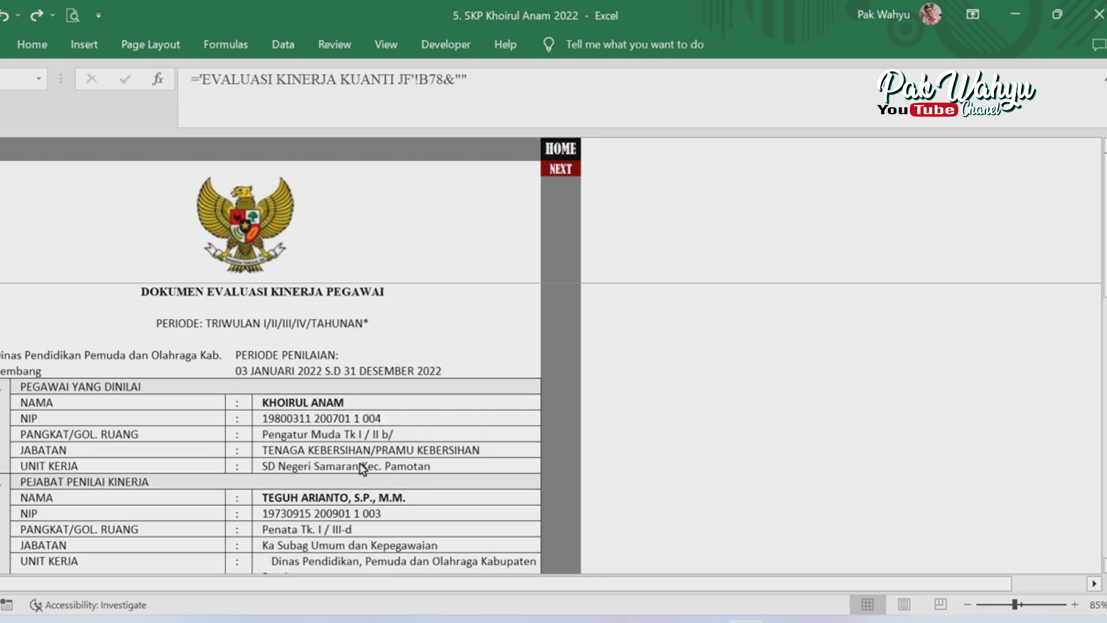
scroll(360, 464, "down", 8)
scroll(359, 463, "up", 2)
scroll(359, 463, "up", 6)
- Review the next evaluation document page down to its signature block, then return to the dashboard
left_click(565, 175)
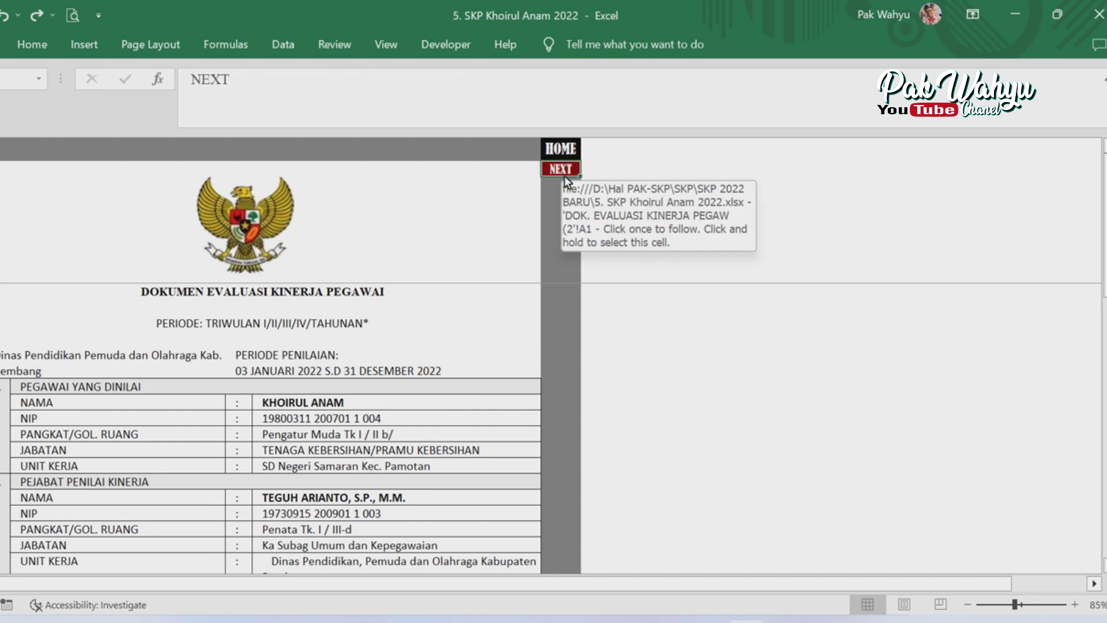
scroll(381, 308, "down", 3)
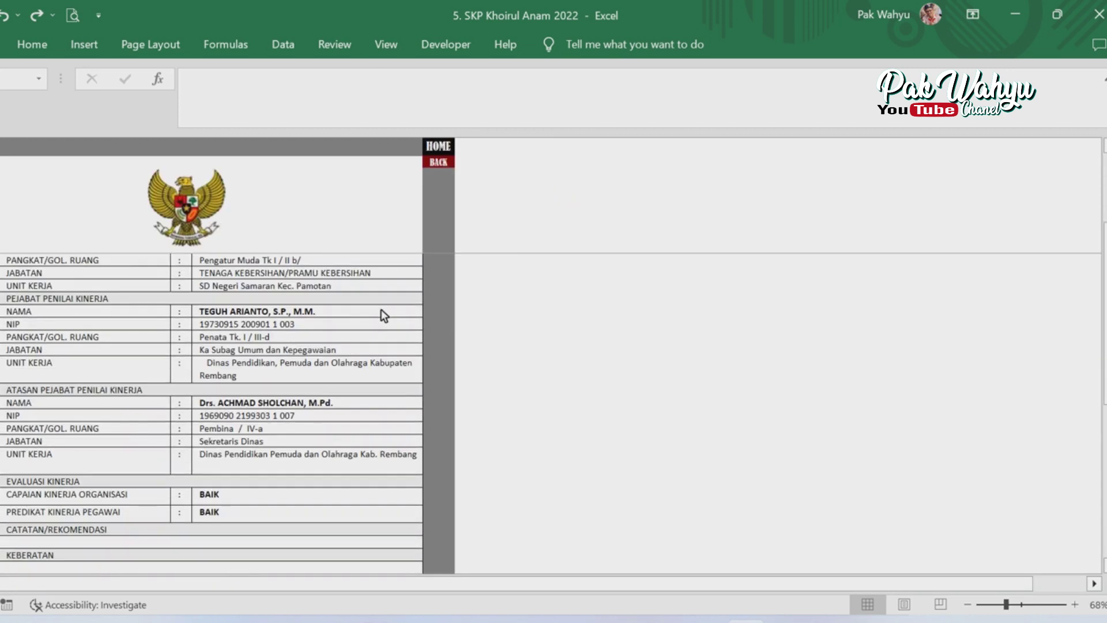
scroll(379, 314, "down", 2)
scroll(380, 314, "down", 2)
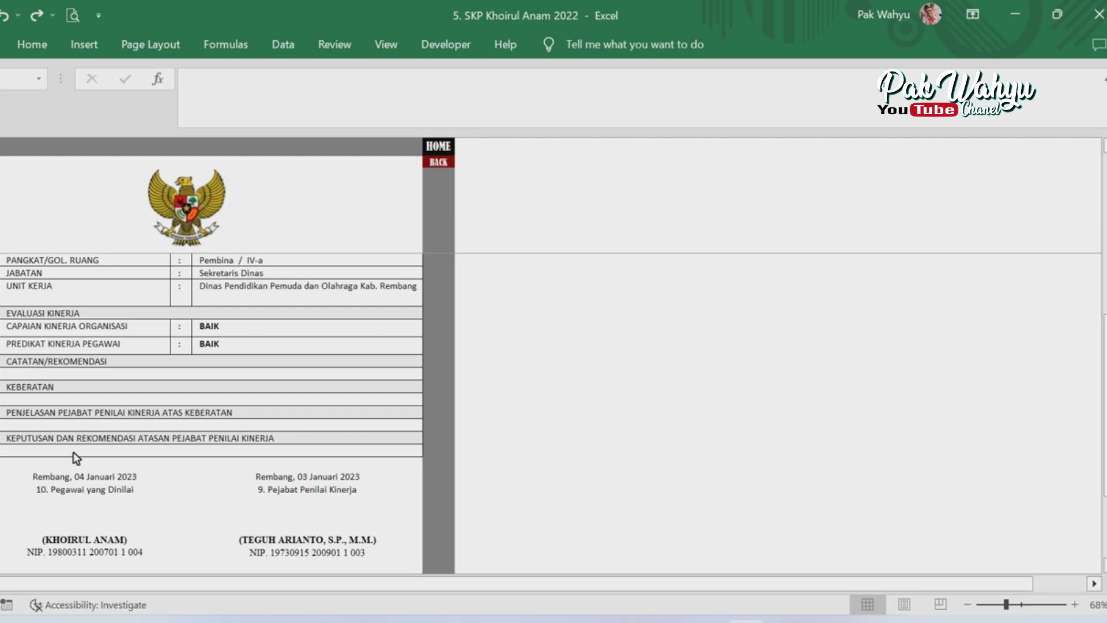
scroll(336, 366, "down", 3)
scroll(340, 362, "down", 1)
scroll(340, 362, "up", 4)
scroll(340, 364, "up", 1)
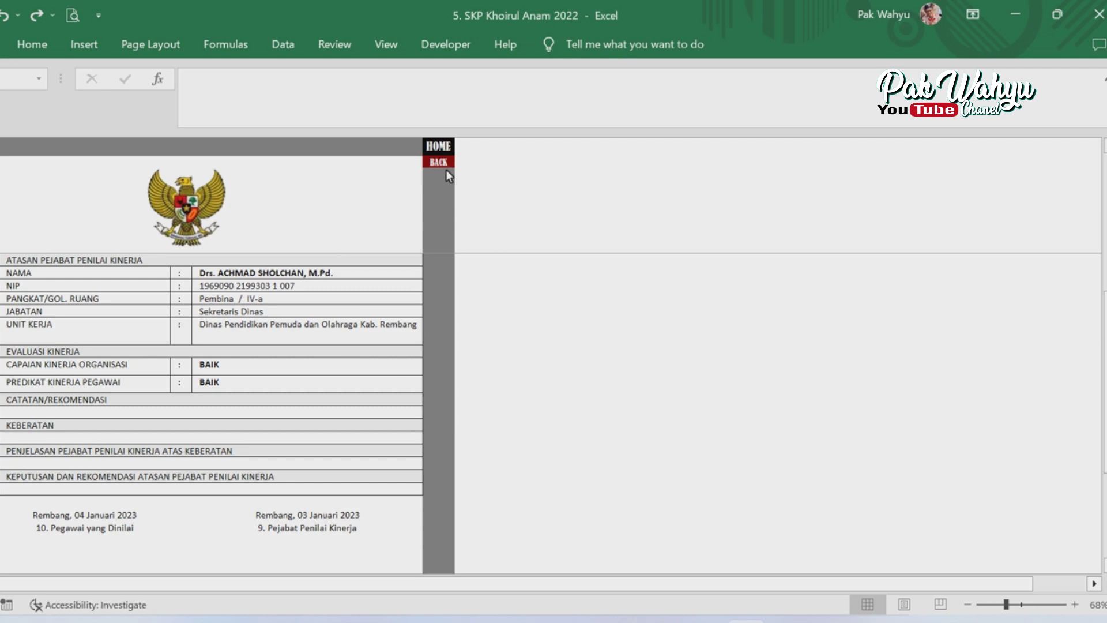
left_click(447, 145)
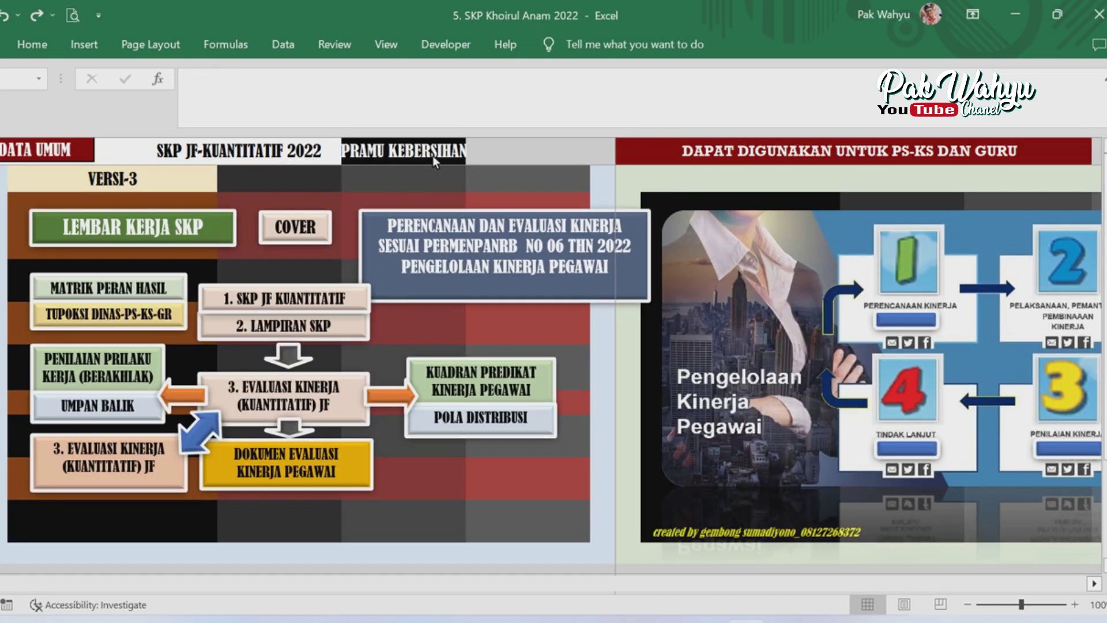